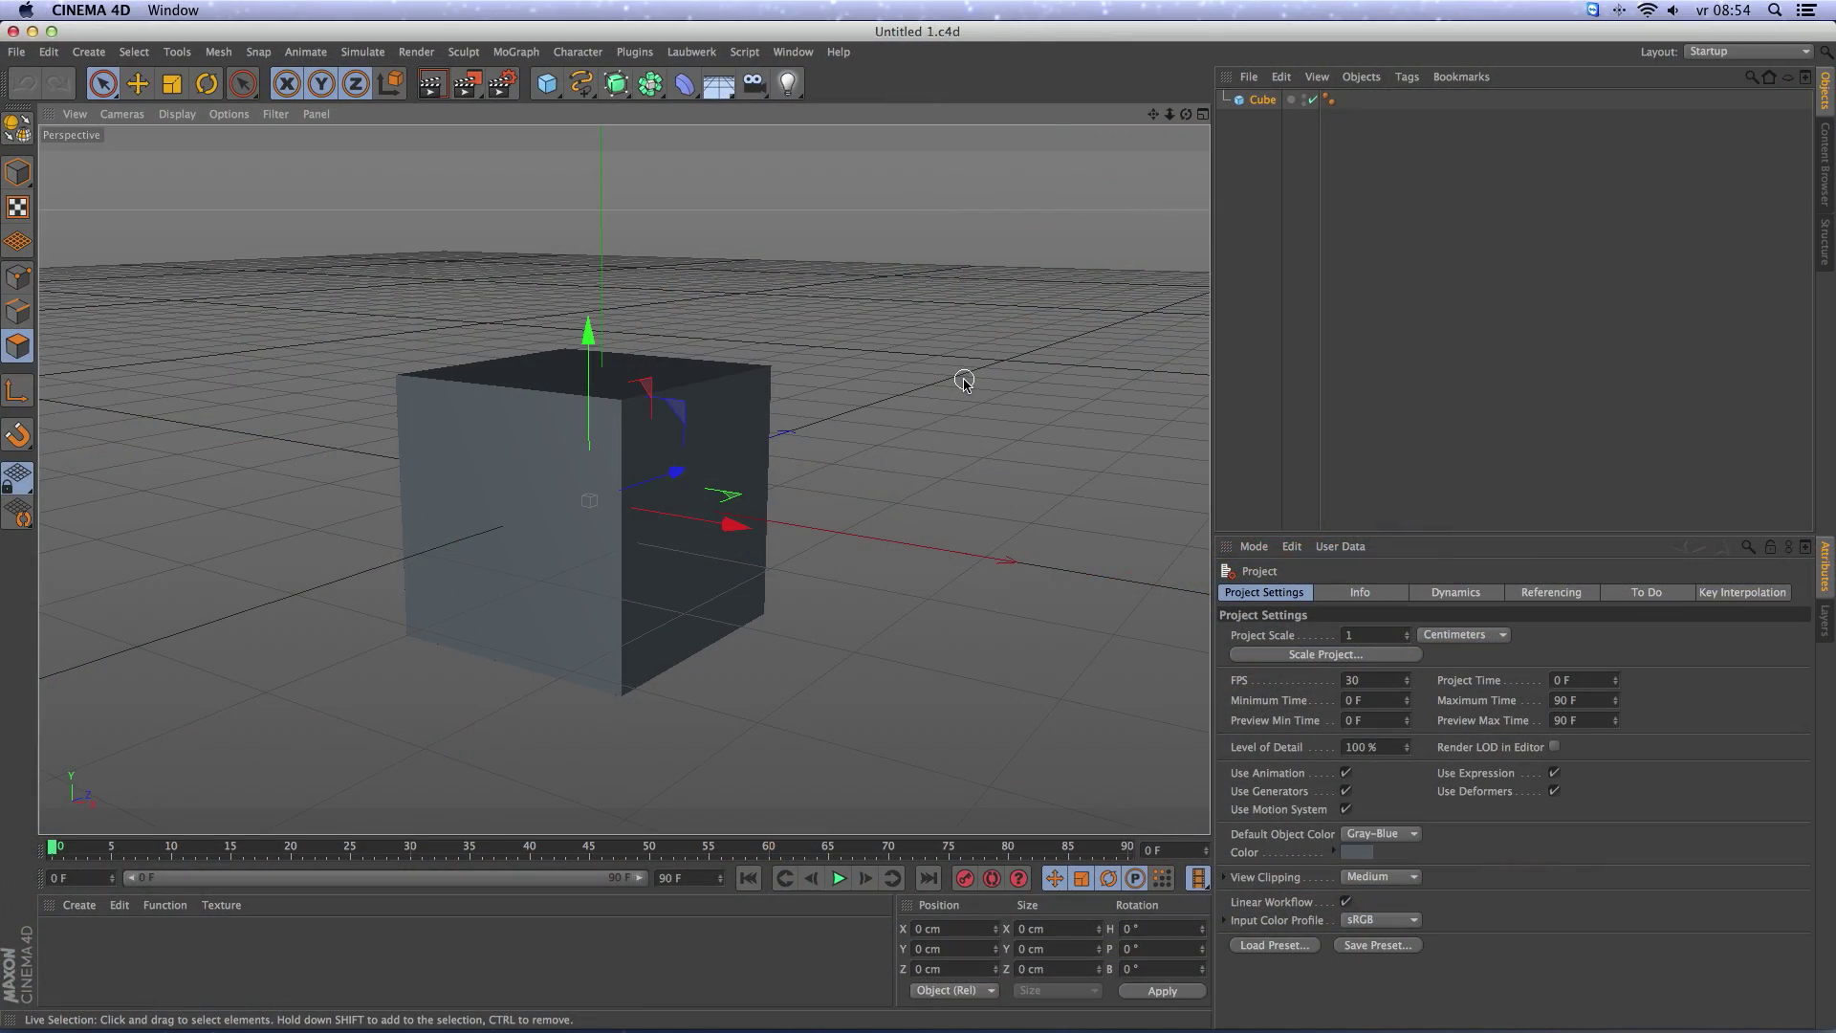
On the desktop, preview the landscape photo Image.jpg and browse the Images folder.
{"action": "left_click", "coordinate": [32, 32]}
{"action": "left_click", "coordinate": [1768, 179]}
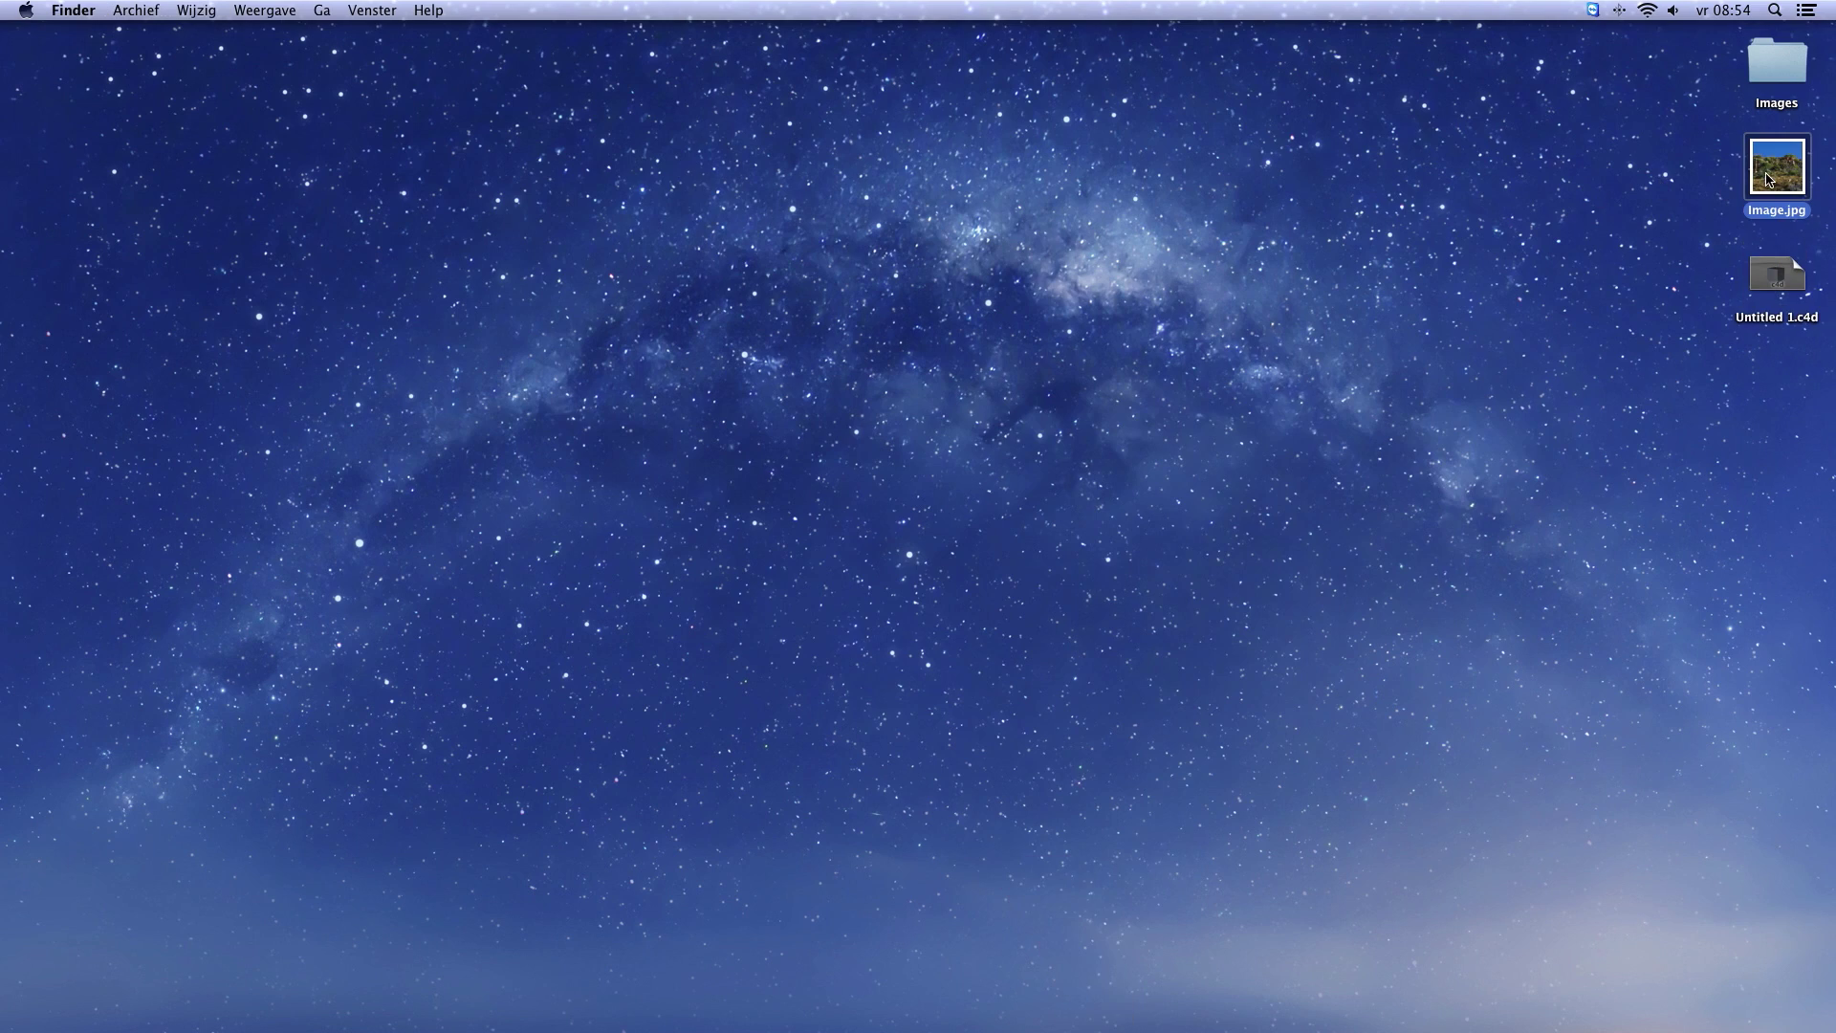
{"action": "key", "text": "space"}
{"action": "key", "text": "space"}
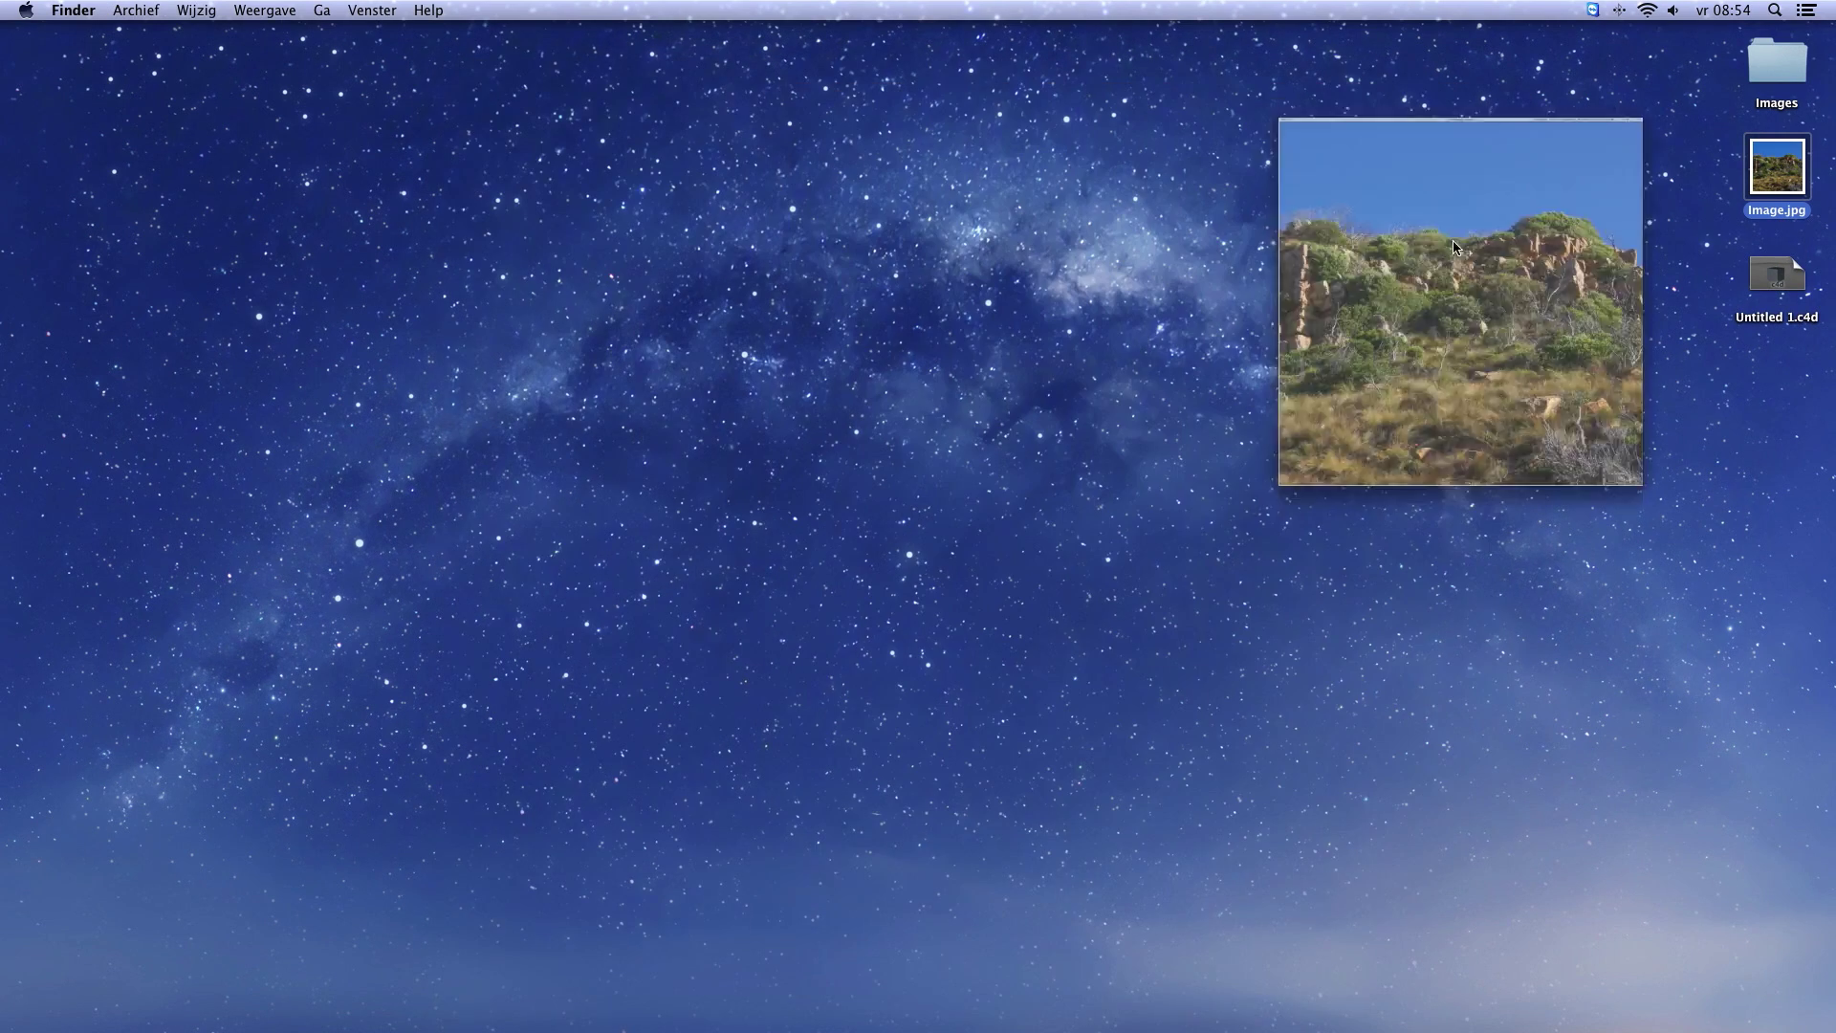
{"action": "double_click", "coordinate": [1769, 60]}
{"action": "scroll", "coordinate": [994, 360], "scroll_direction": "down", "scroll_amount": 15}
{"action": "scroll", "coordinate": [995, 361], "scroll_direction": "up", "scroll_amount": 15}
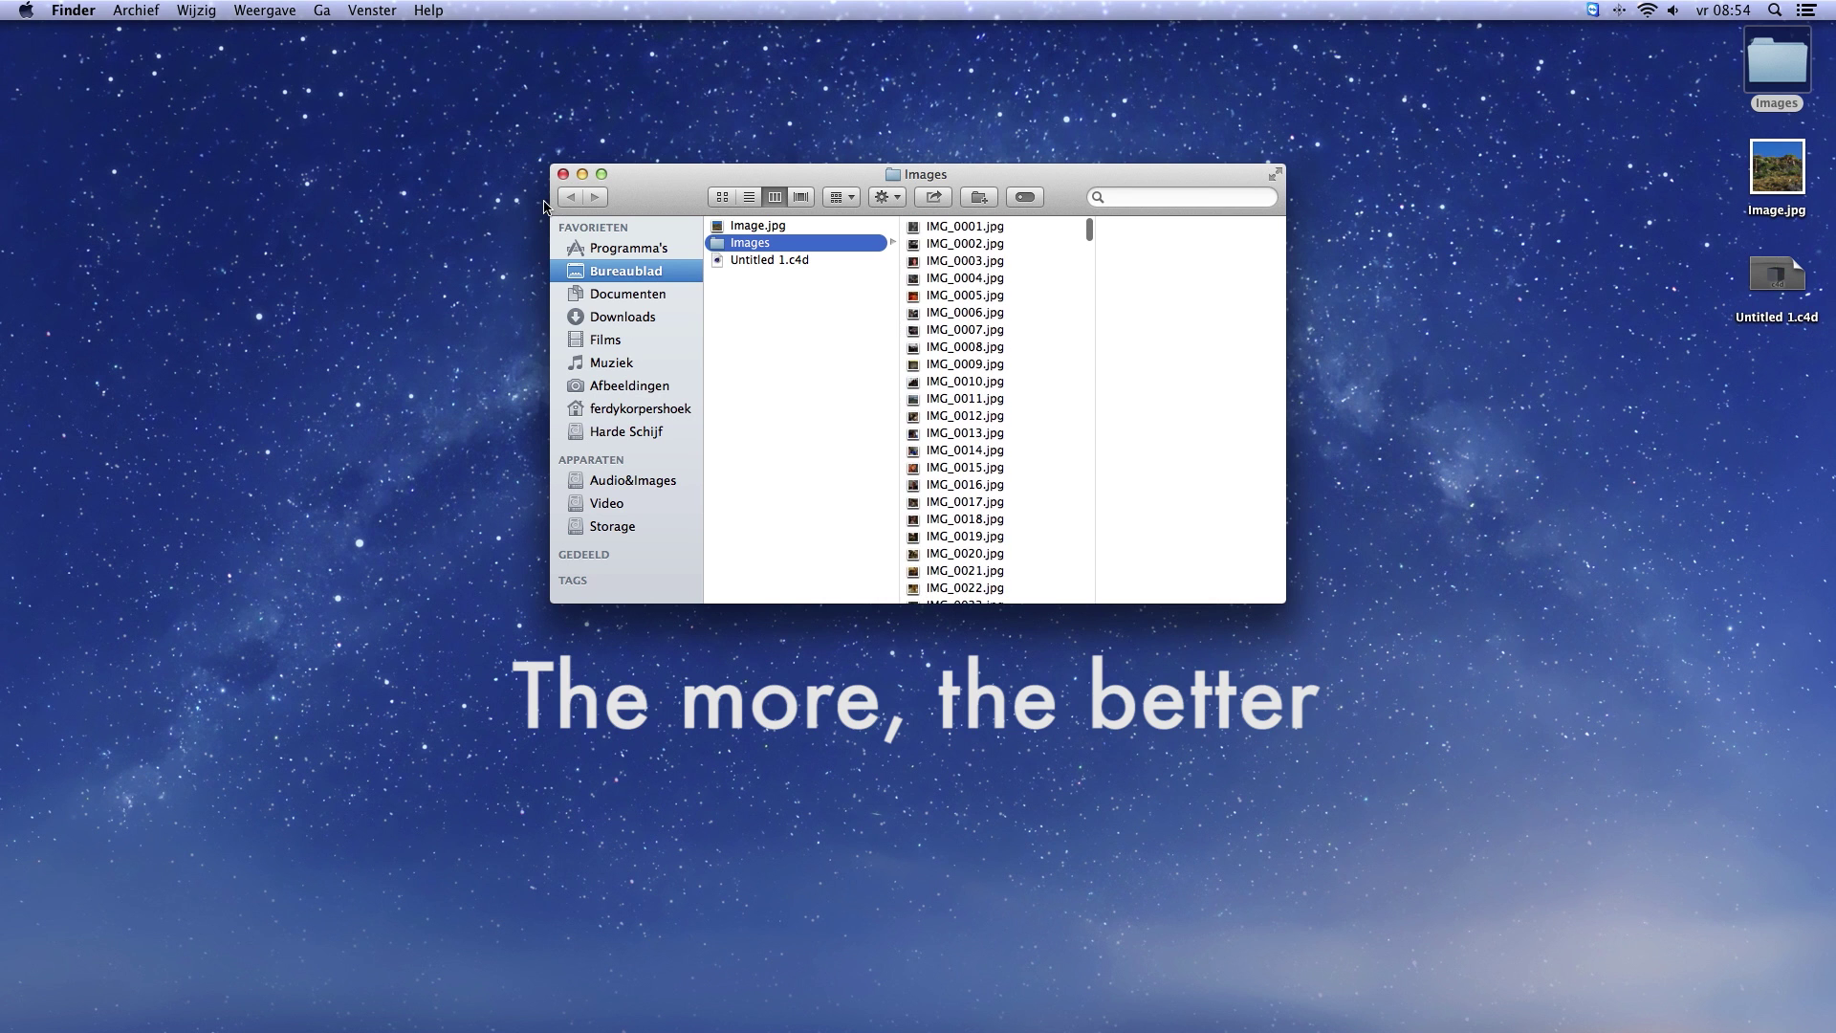
{"action": "left_click", "coordinate": [563, 174]}
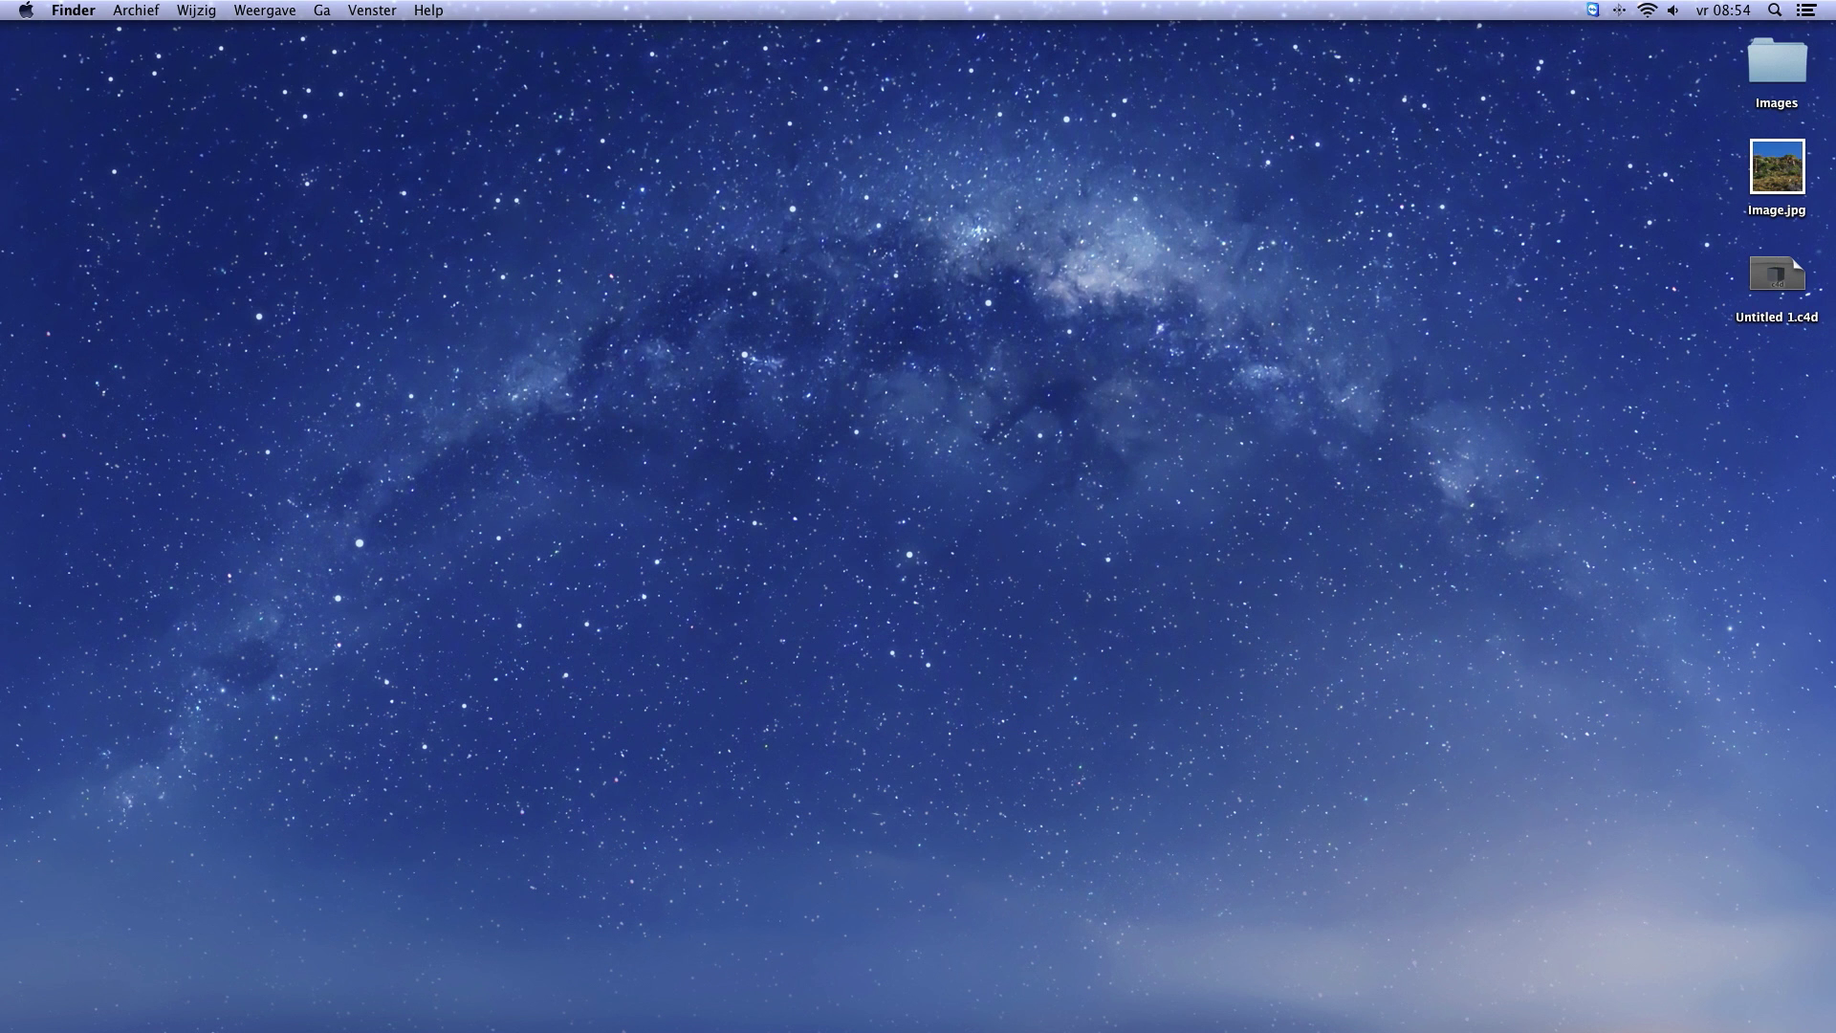
Check IMG_0010.jpg's file details, then select the Images folder and Image.jpg together.
{"action": "double_click", "coordinate": [1776, 60]}
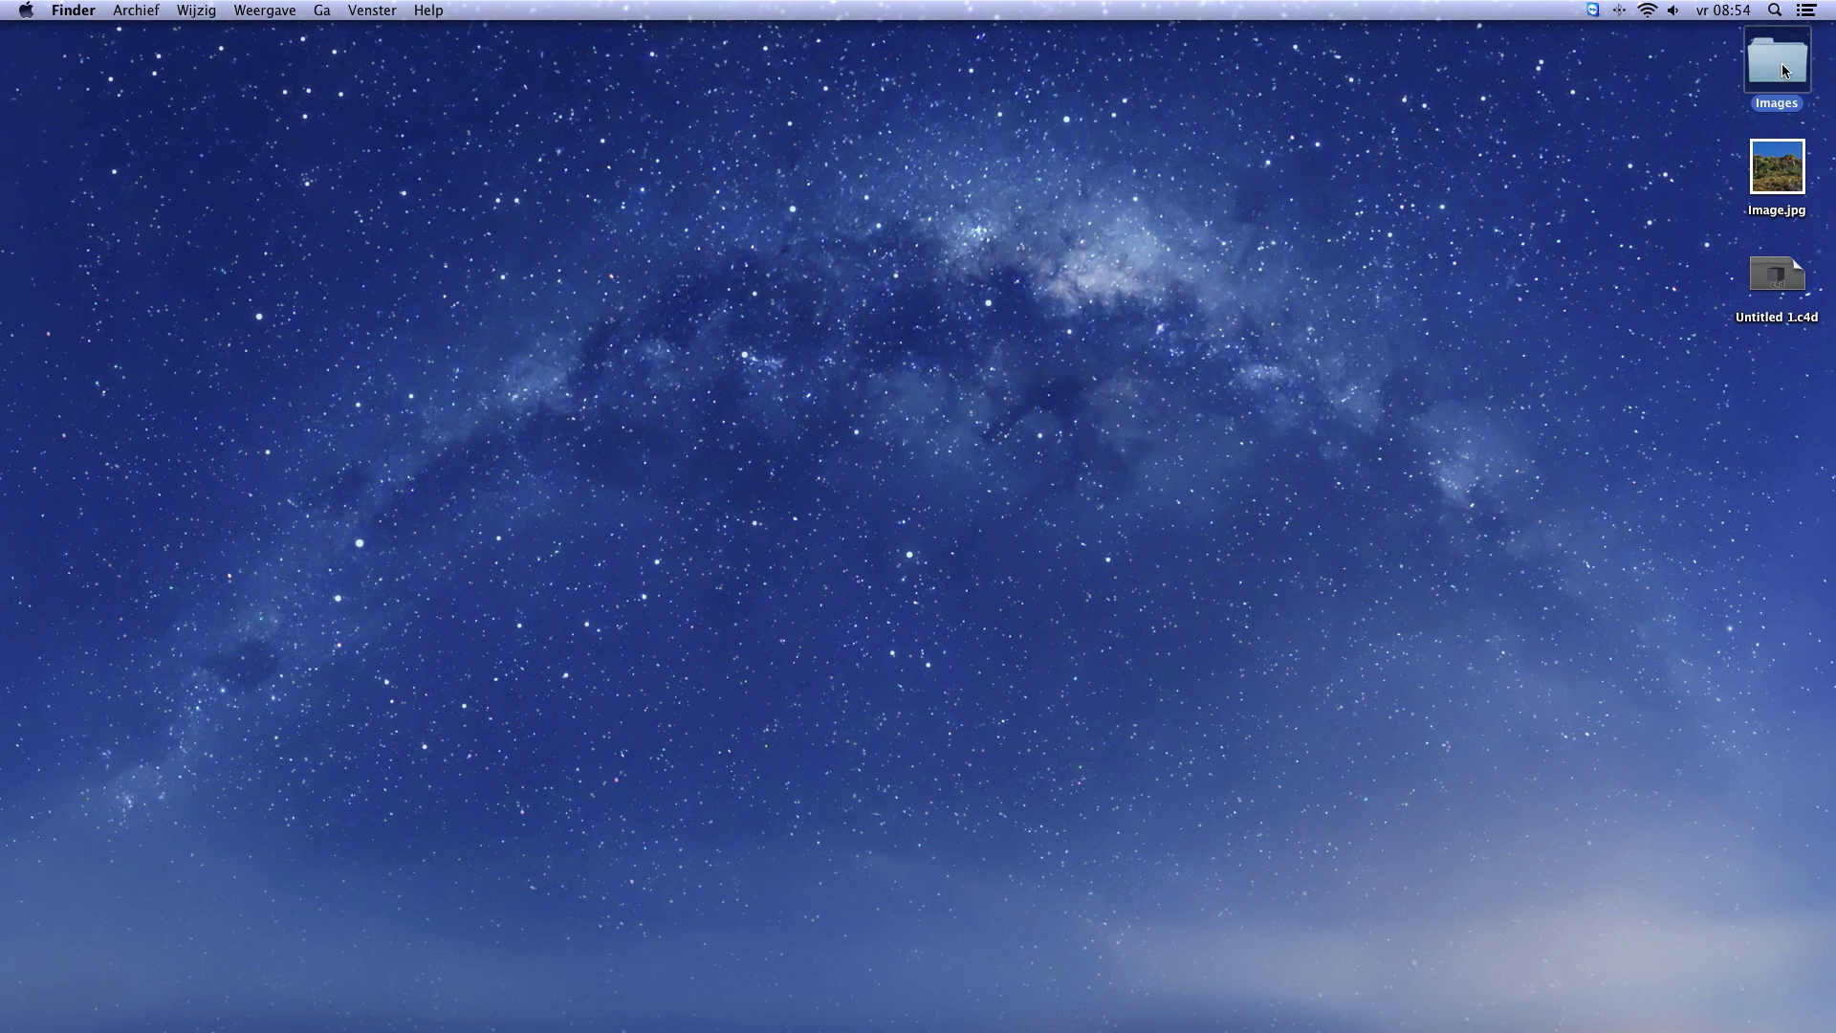
{"action": "left_click", "coordinate": [1001, 383]}
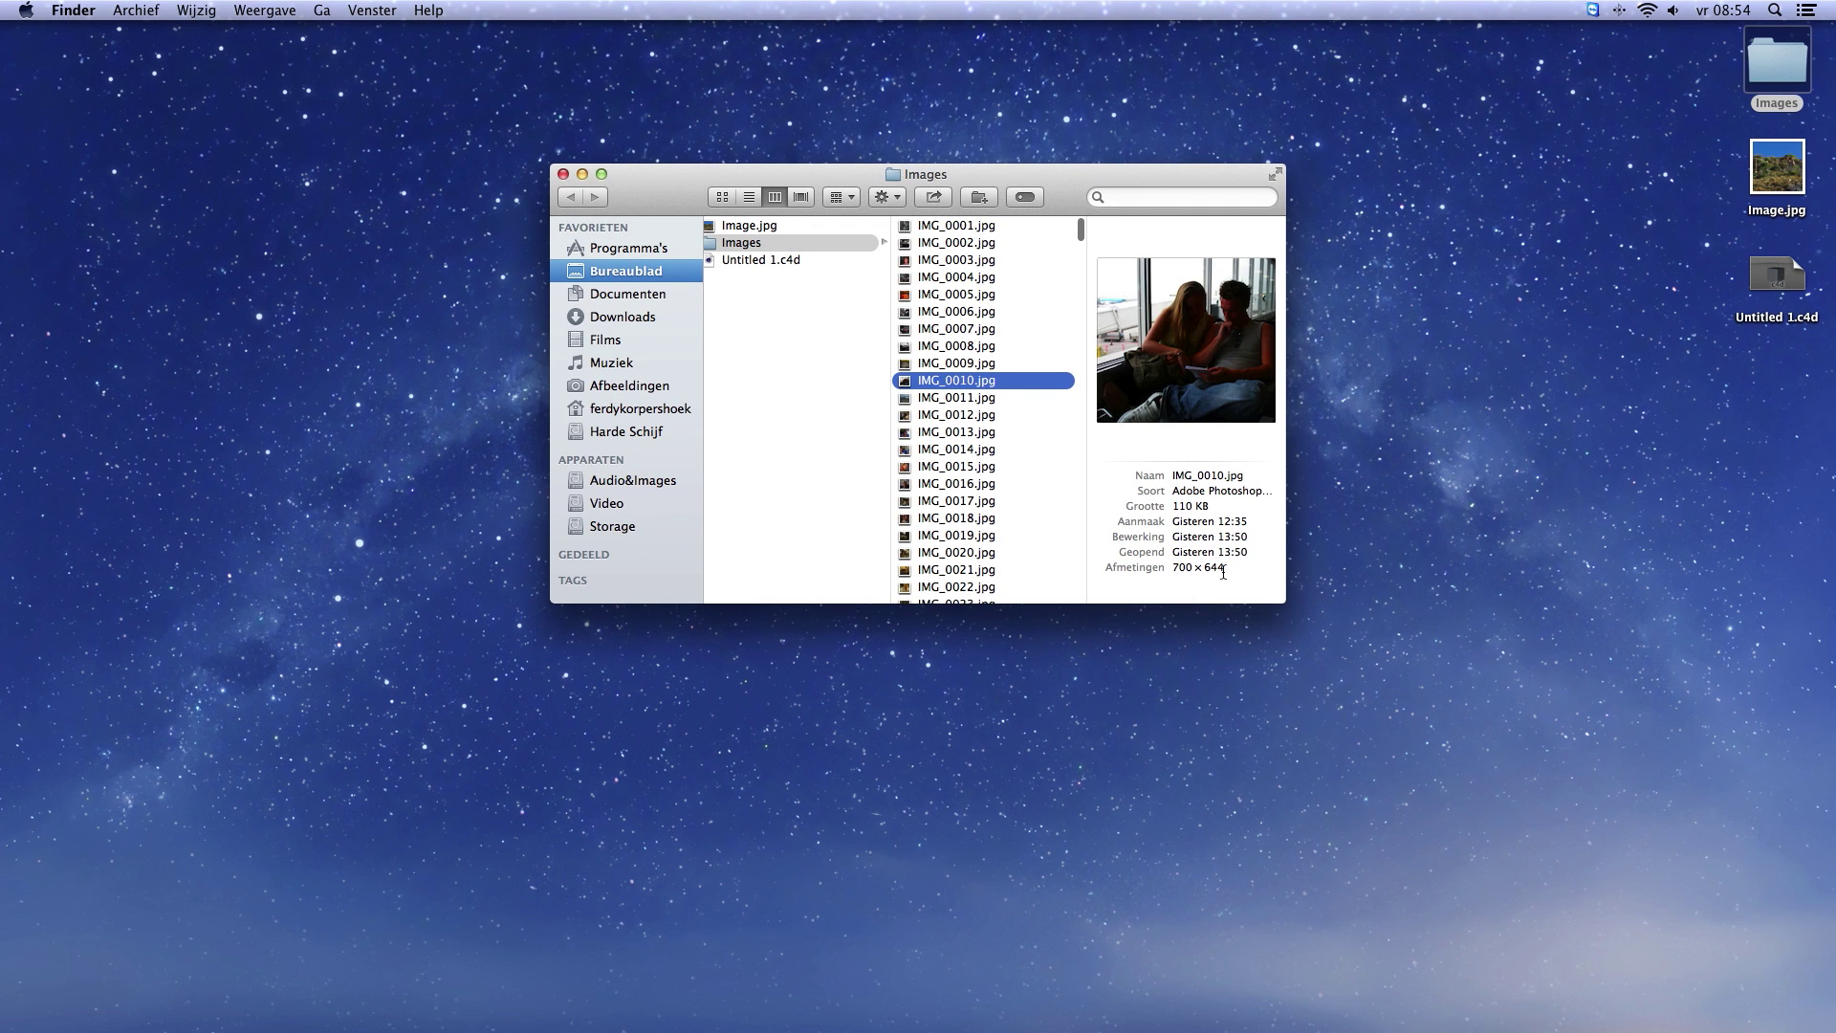
{"action": "left_click", "coordinate": [563, 175]}
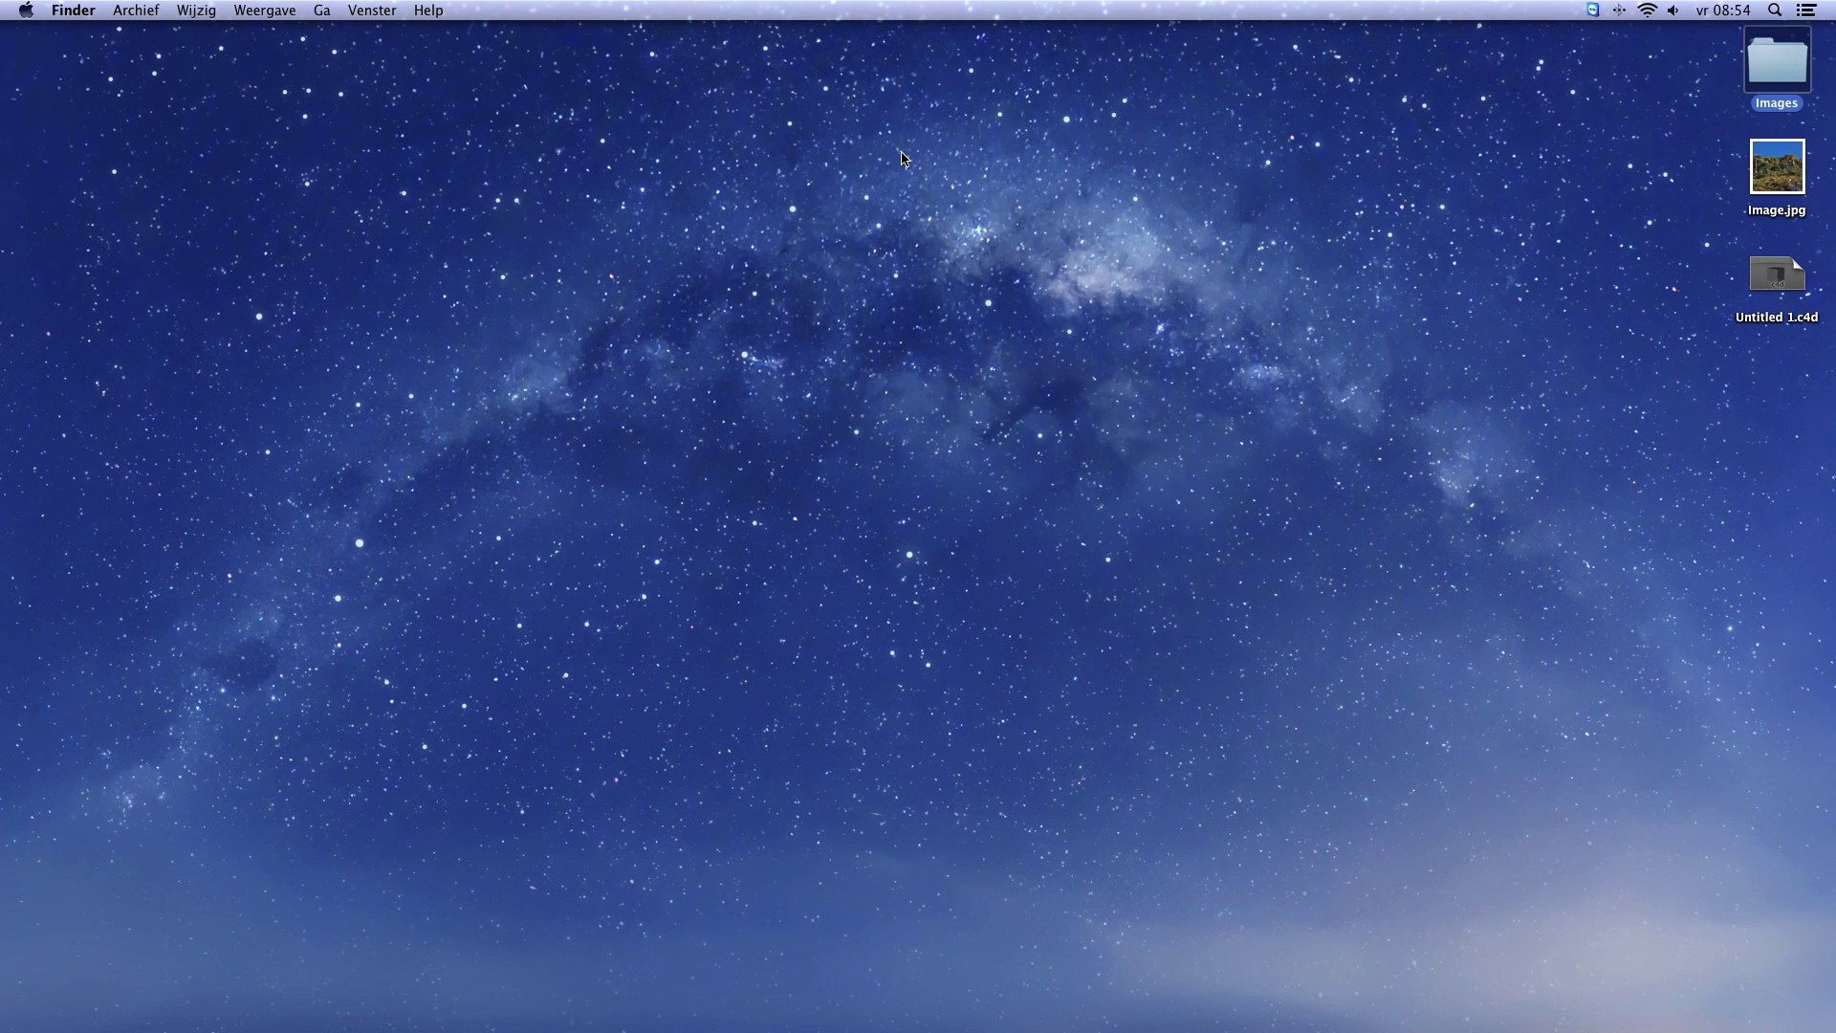
{"action": "left_click_drag", "start_coordinate": [1651, 74], "coordinate": [1798, 210]}
{"action": "left_click", "coordinate": [1003, 987]}
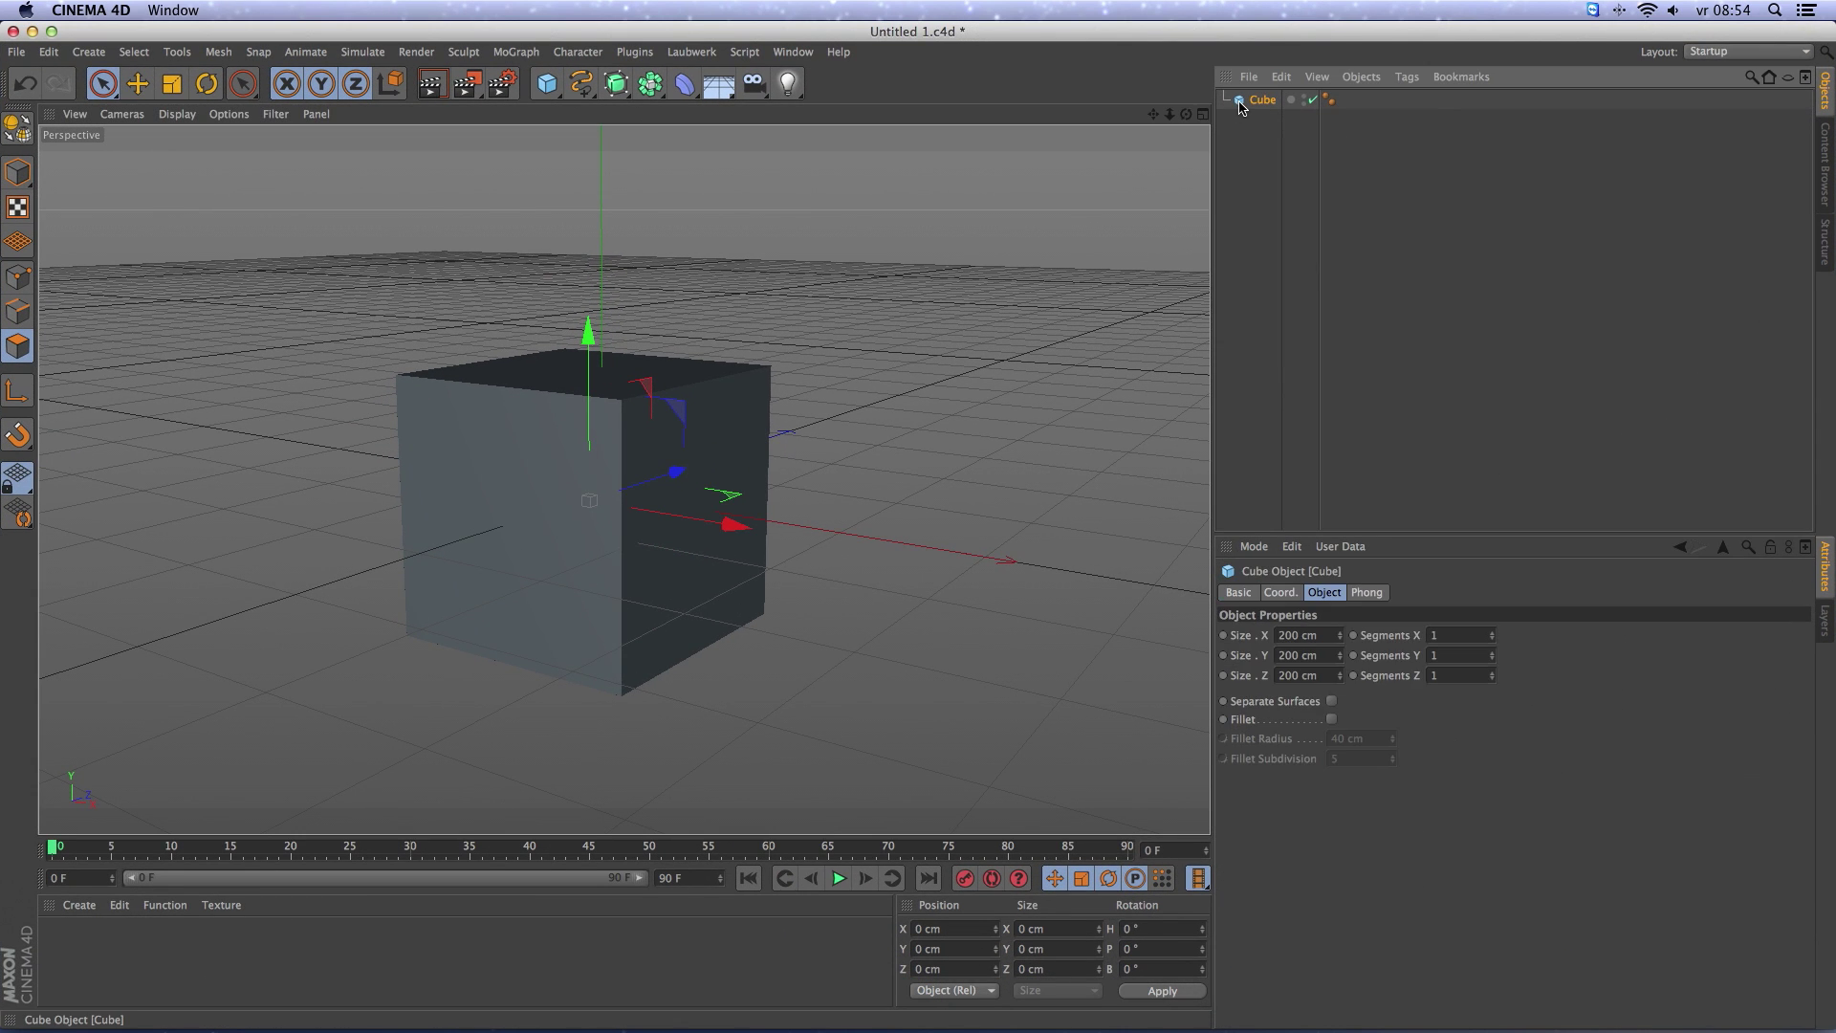
Delete the default cube and add a Plane object in its place.
{"action": "key", "text": "Delete"}
{"action": "left_click_drag", "start_coordinate": [719, 84], "coordinate": [748, 135]}
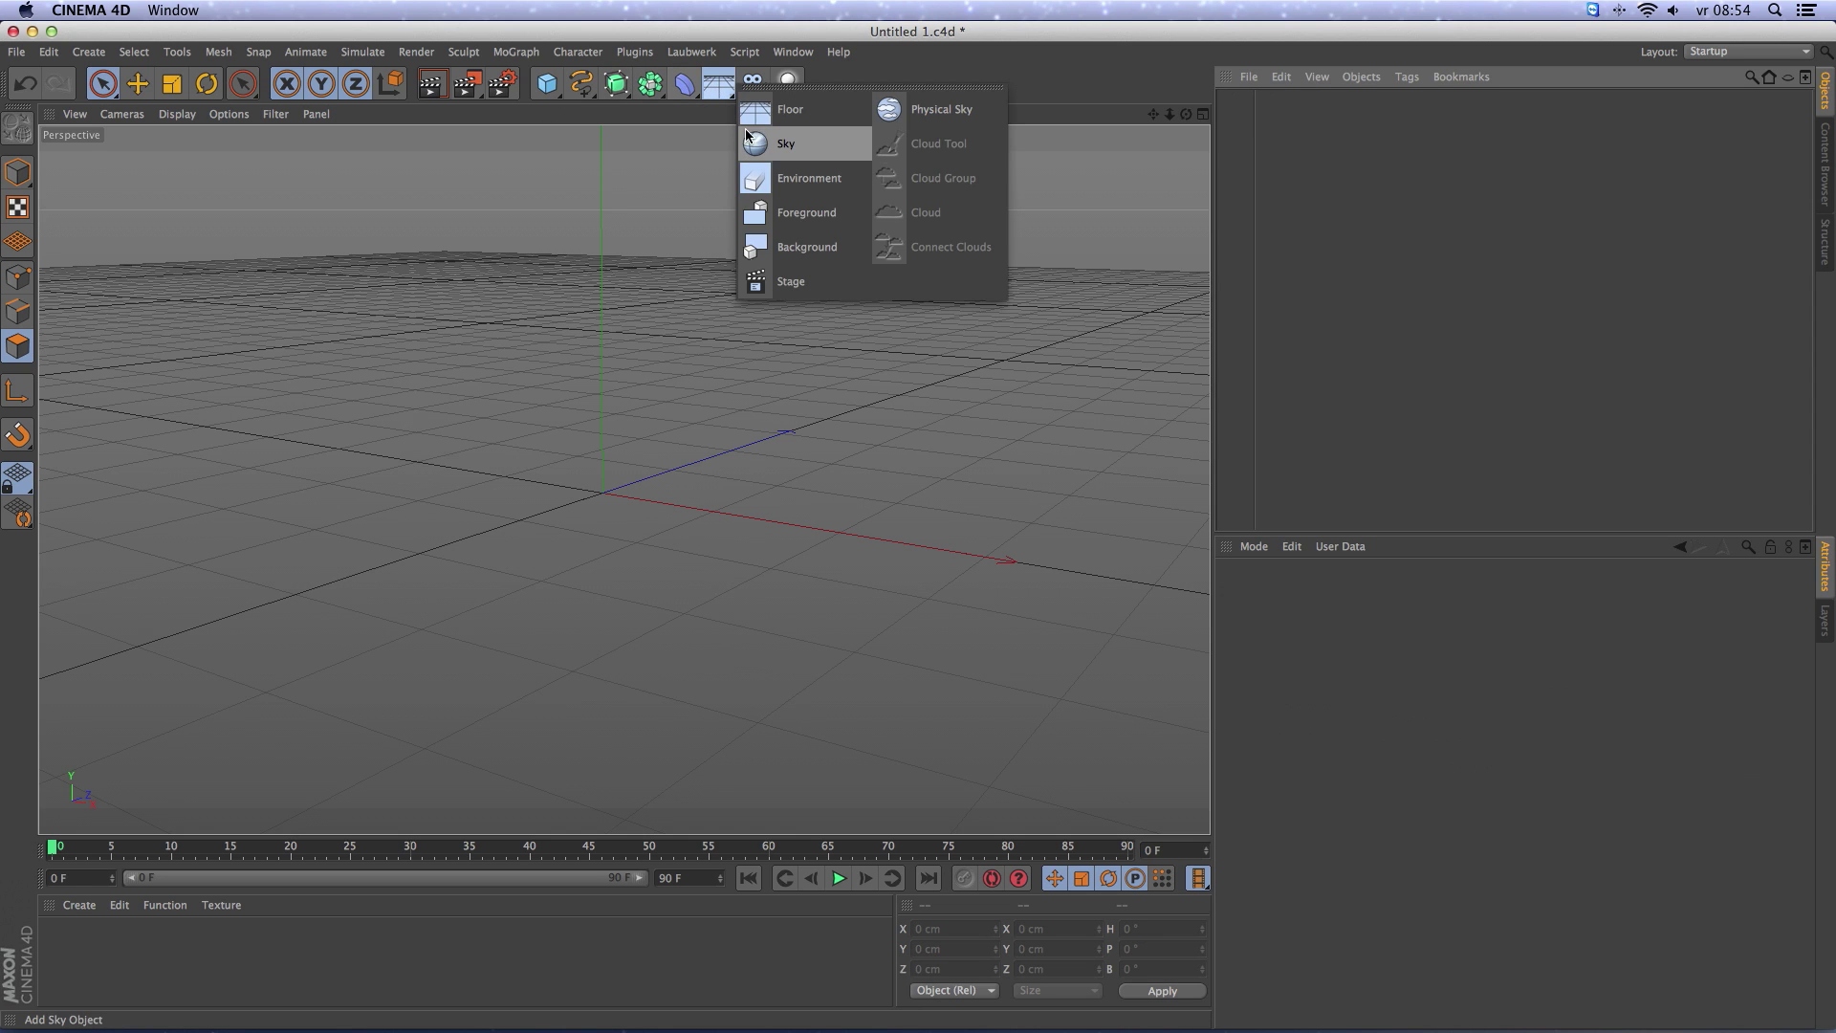
{"action": "left_click_drag", "start_coordinate": [548, 86], "coordinate": [725, 143]}
{"action": "left_click", "coordinate": [1369, 633]}
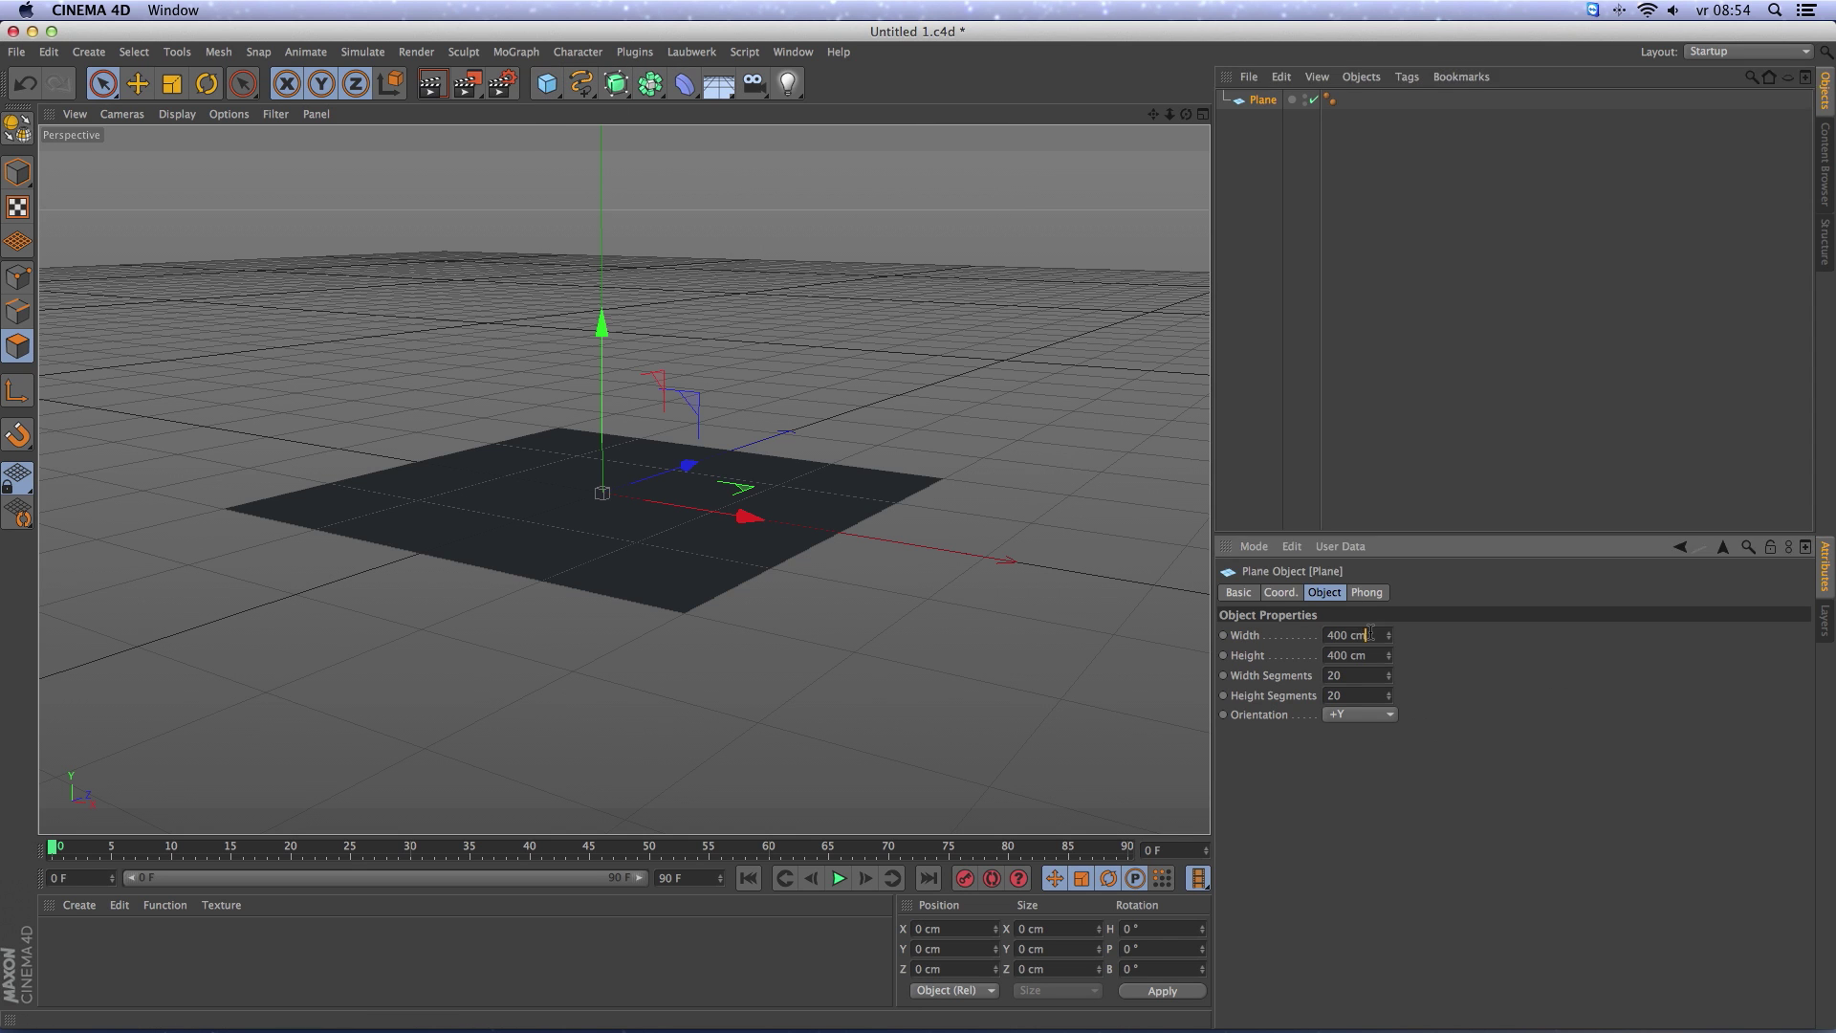
Make the plane 1000 × 1000 cm with single segments, oriented upright to -Z.
{"action": "left_click_drag", "start_coordinate": [1369, 633], "coordinate": [1262, 632]}
{"action": "type", "text": "1000"}
{"action": "key", "text": "Tab"}
{"action": "type", "text": "1"}
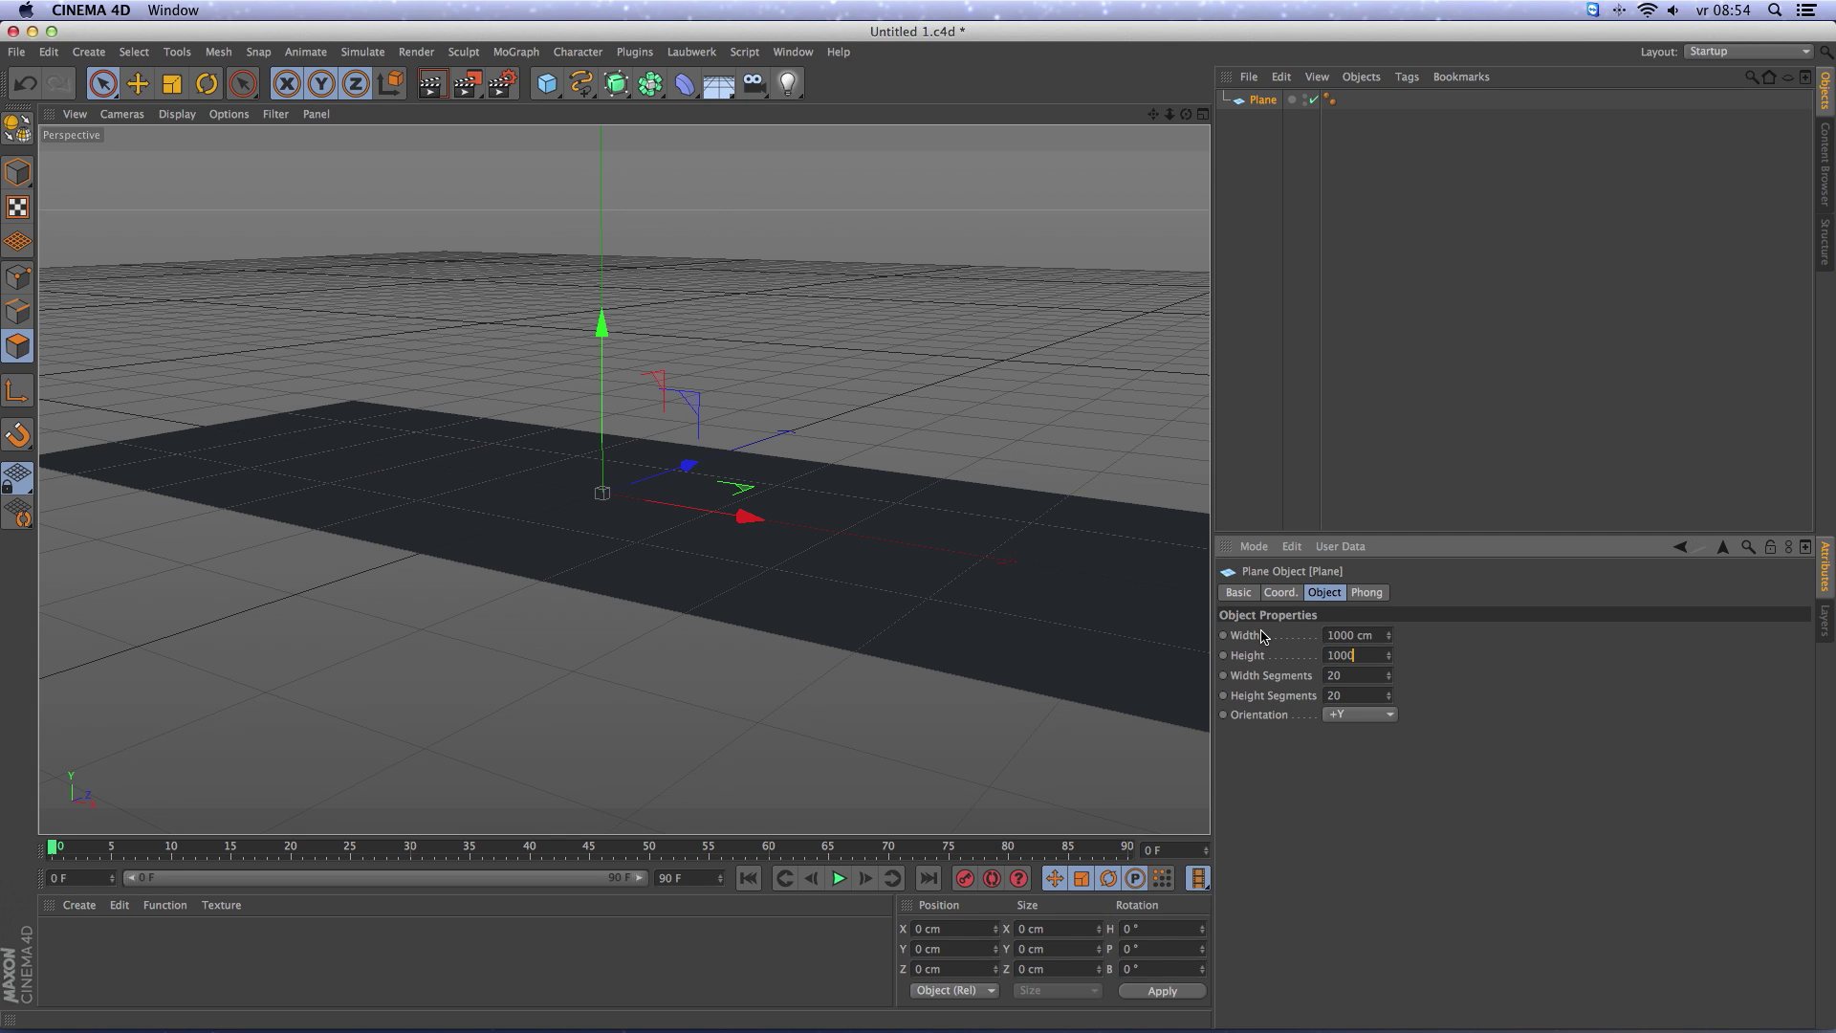
{"action": "type", "text": "000"}
{"action": "key", "text": "Tab"}
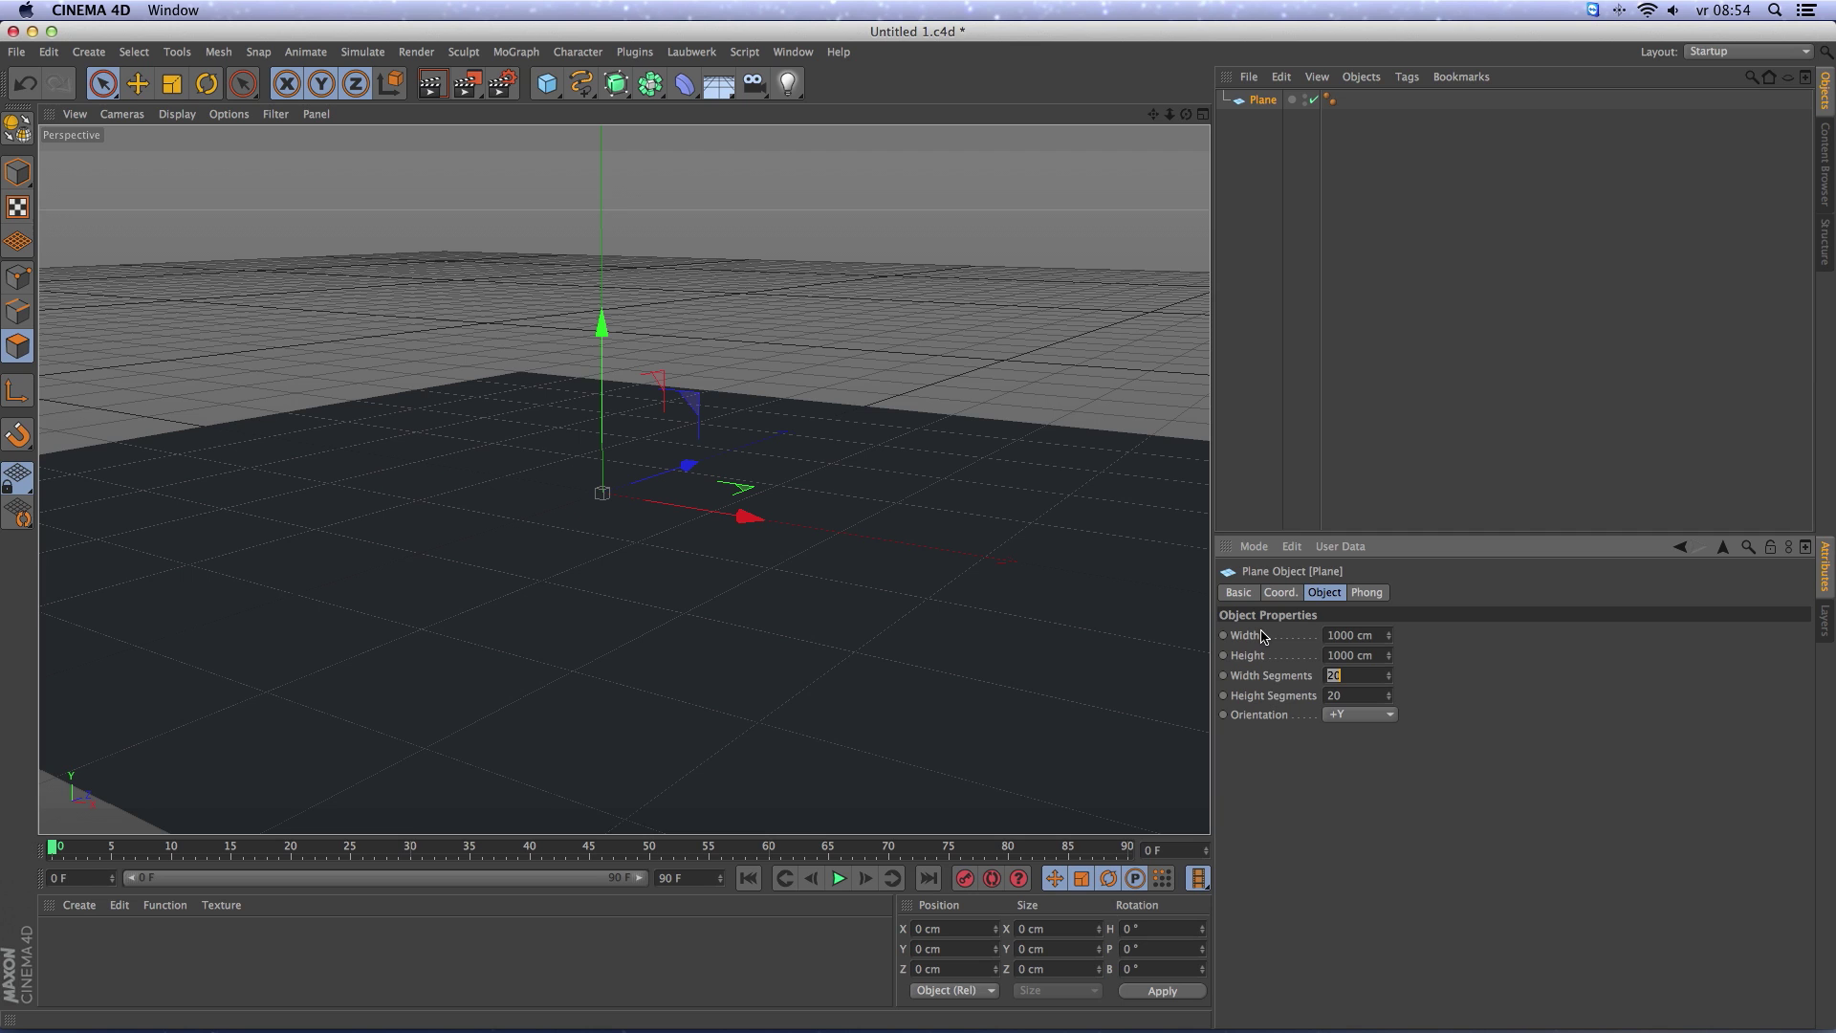
{"action": "key", "text": "Return"}
{"action": "left_click", "coordinate": [1359, 715]}
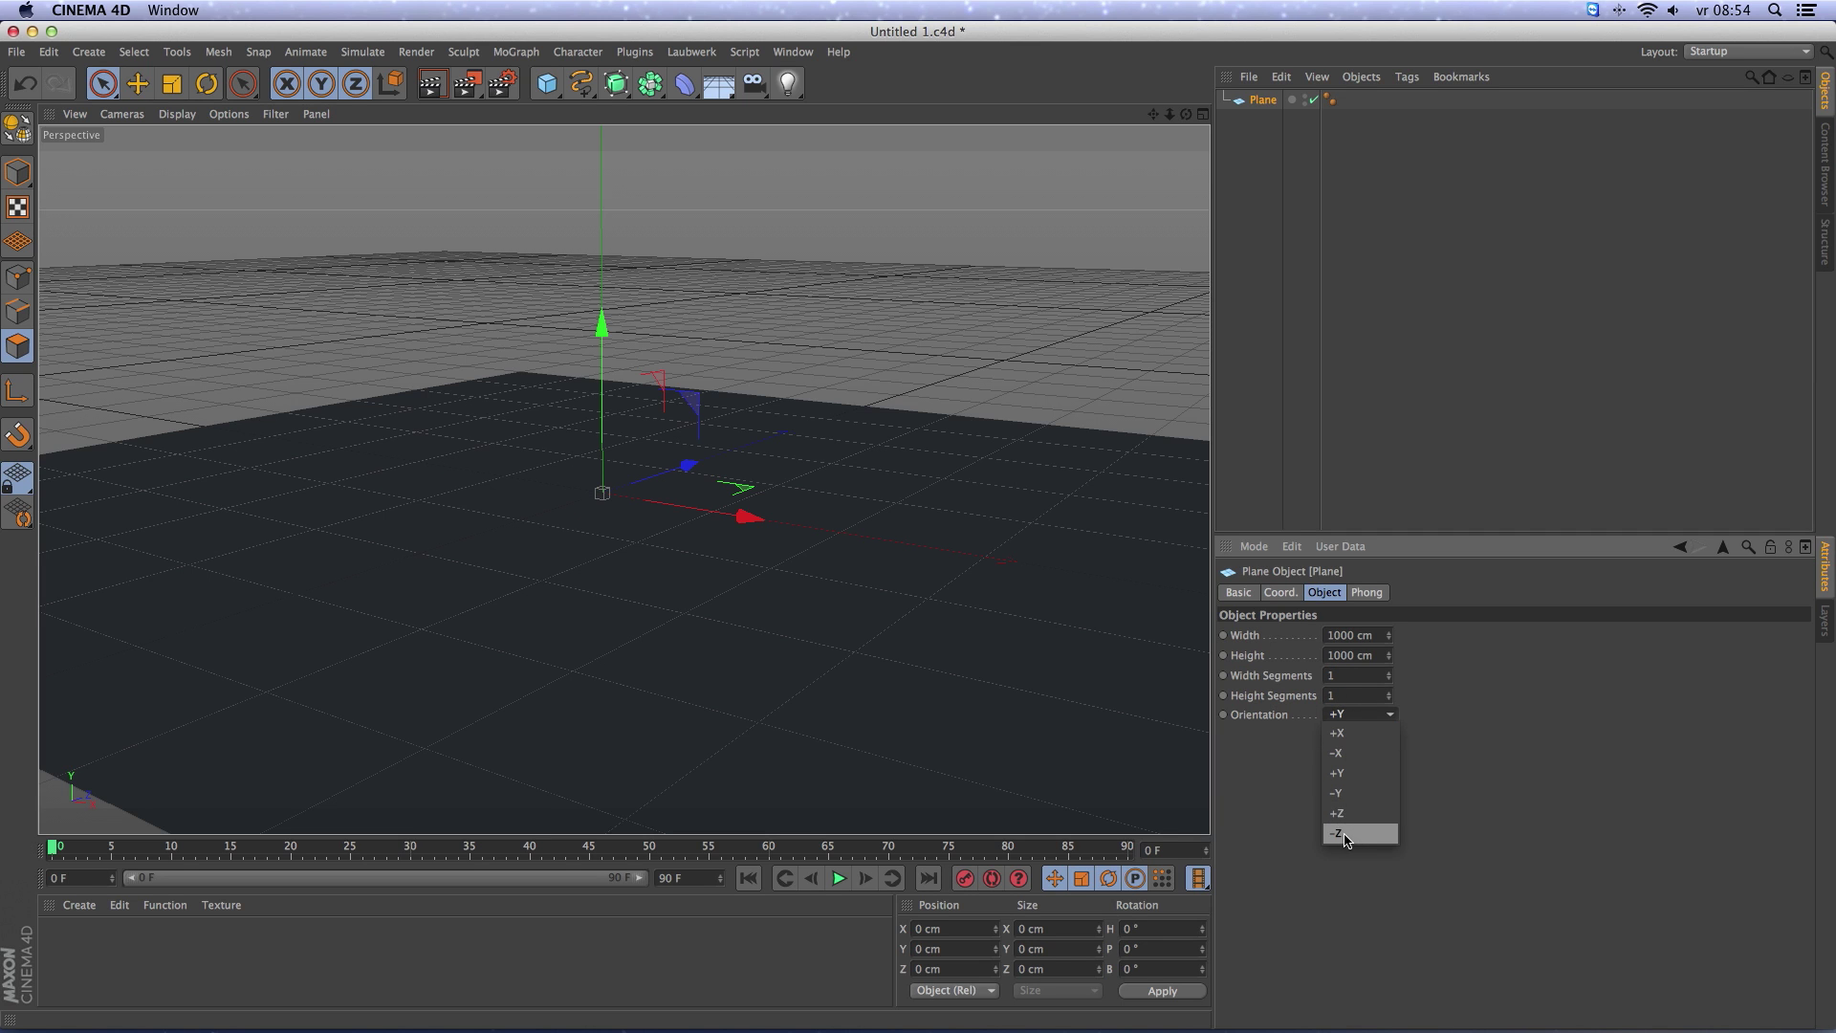
{"action": "left_click", "coordinate": [1344, 835]}
{"action": "left_click_drag", "start_coordinate": [795, 521], "coordinate": [797, 520], "text": "alt"}
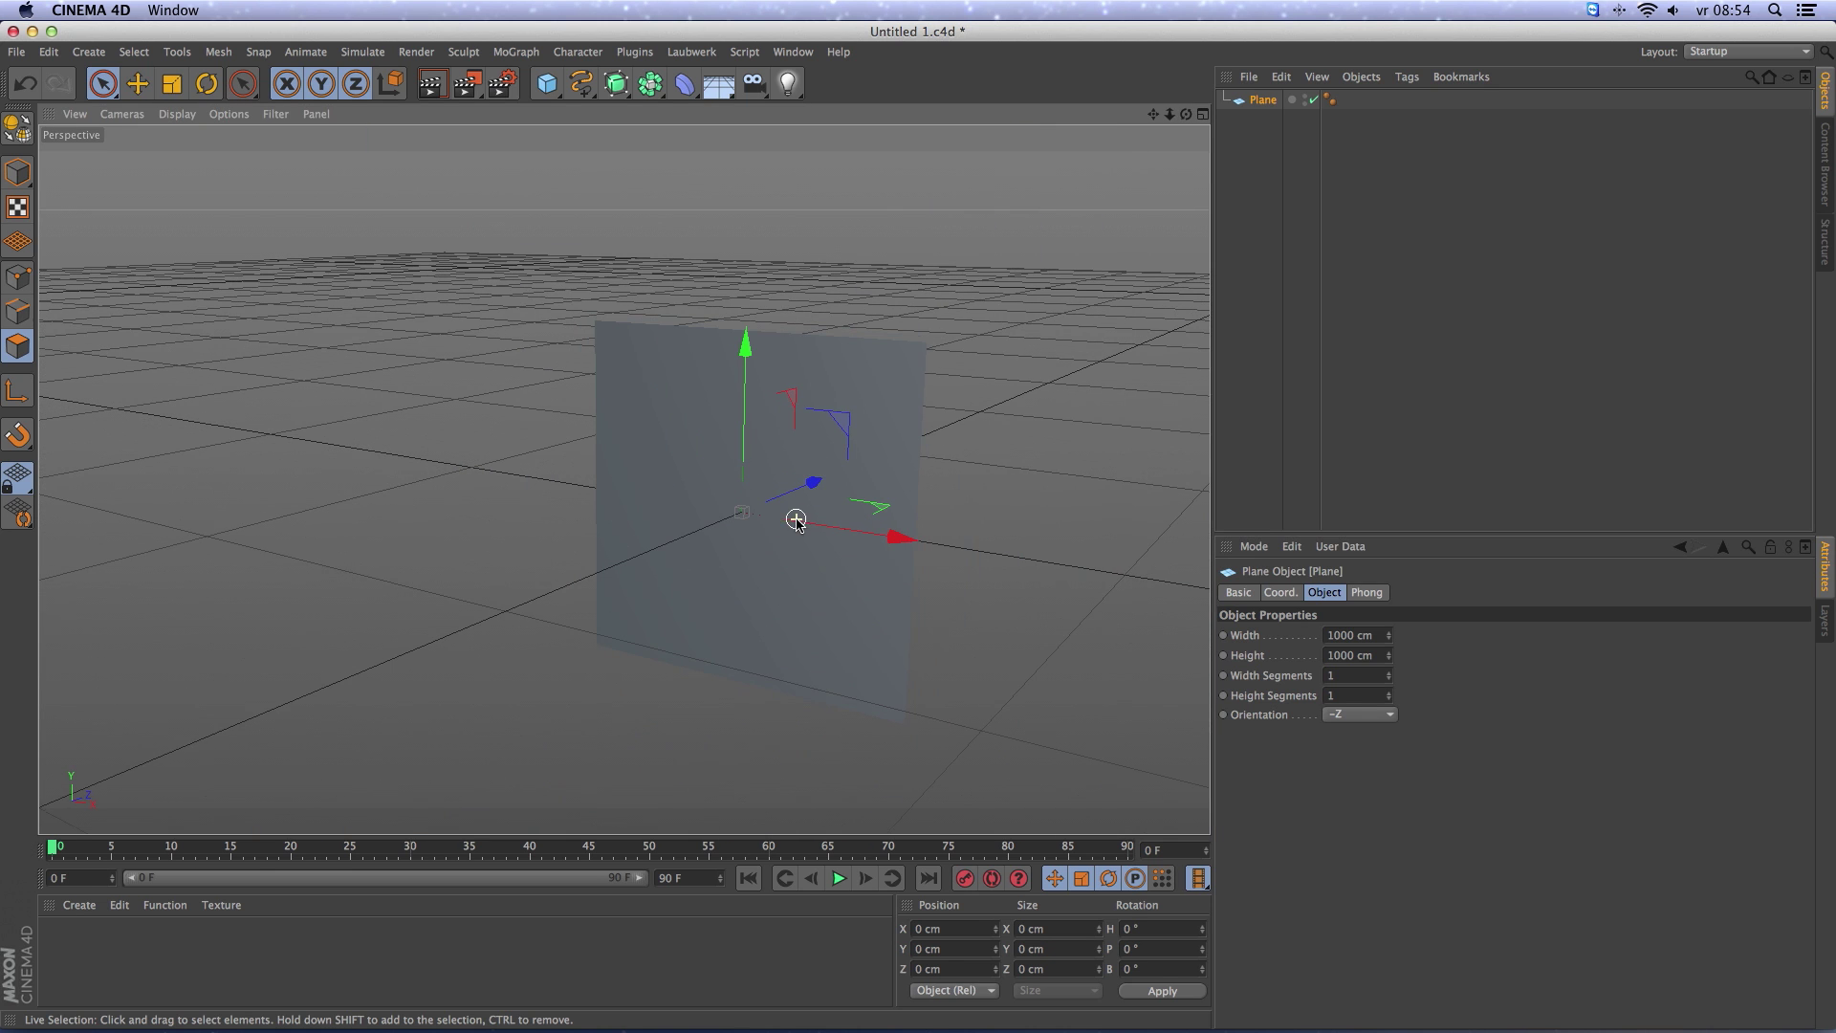
Create a new material named Image with its Specular channel turned off.
{"action": "left_click", "coordinate": [79, 905]}
{"action": "left_click", "coordinate": [115, 738]}
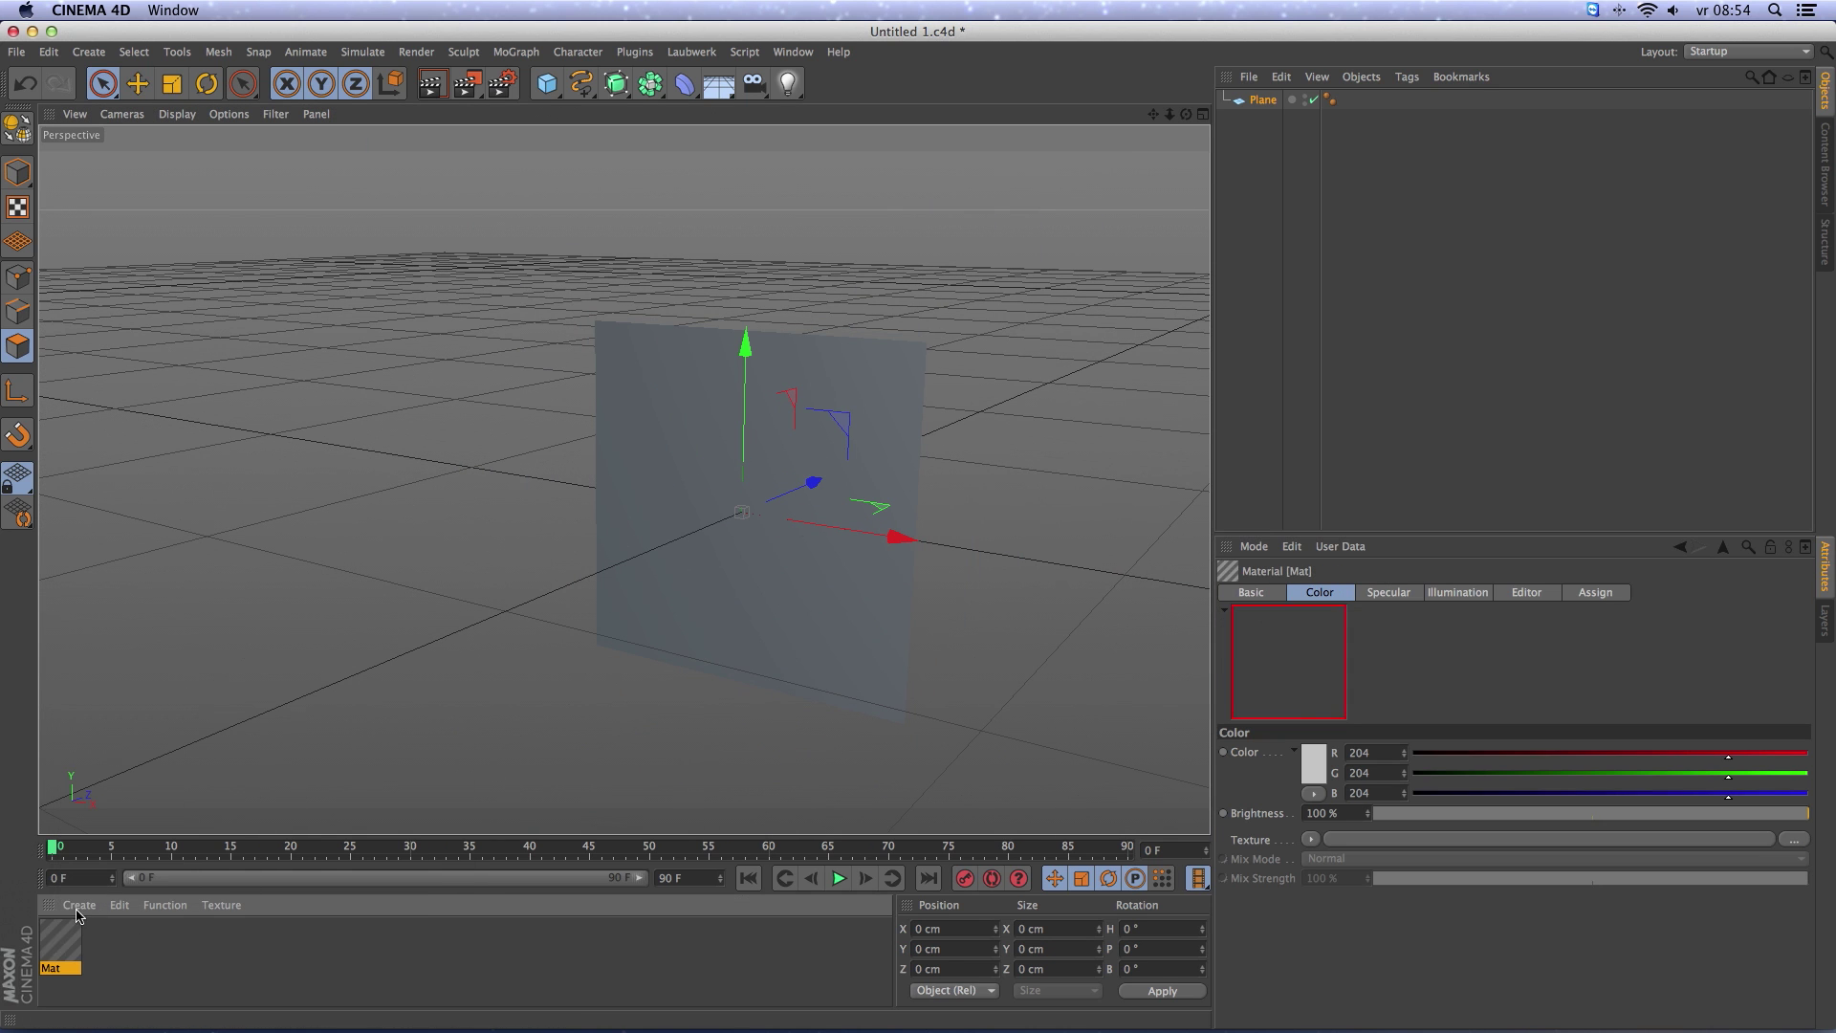
{"action": "double_click", "coordinate": [70, 941]}
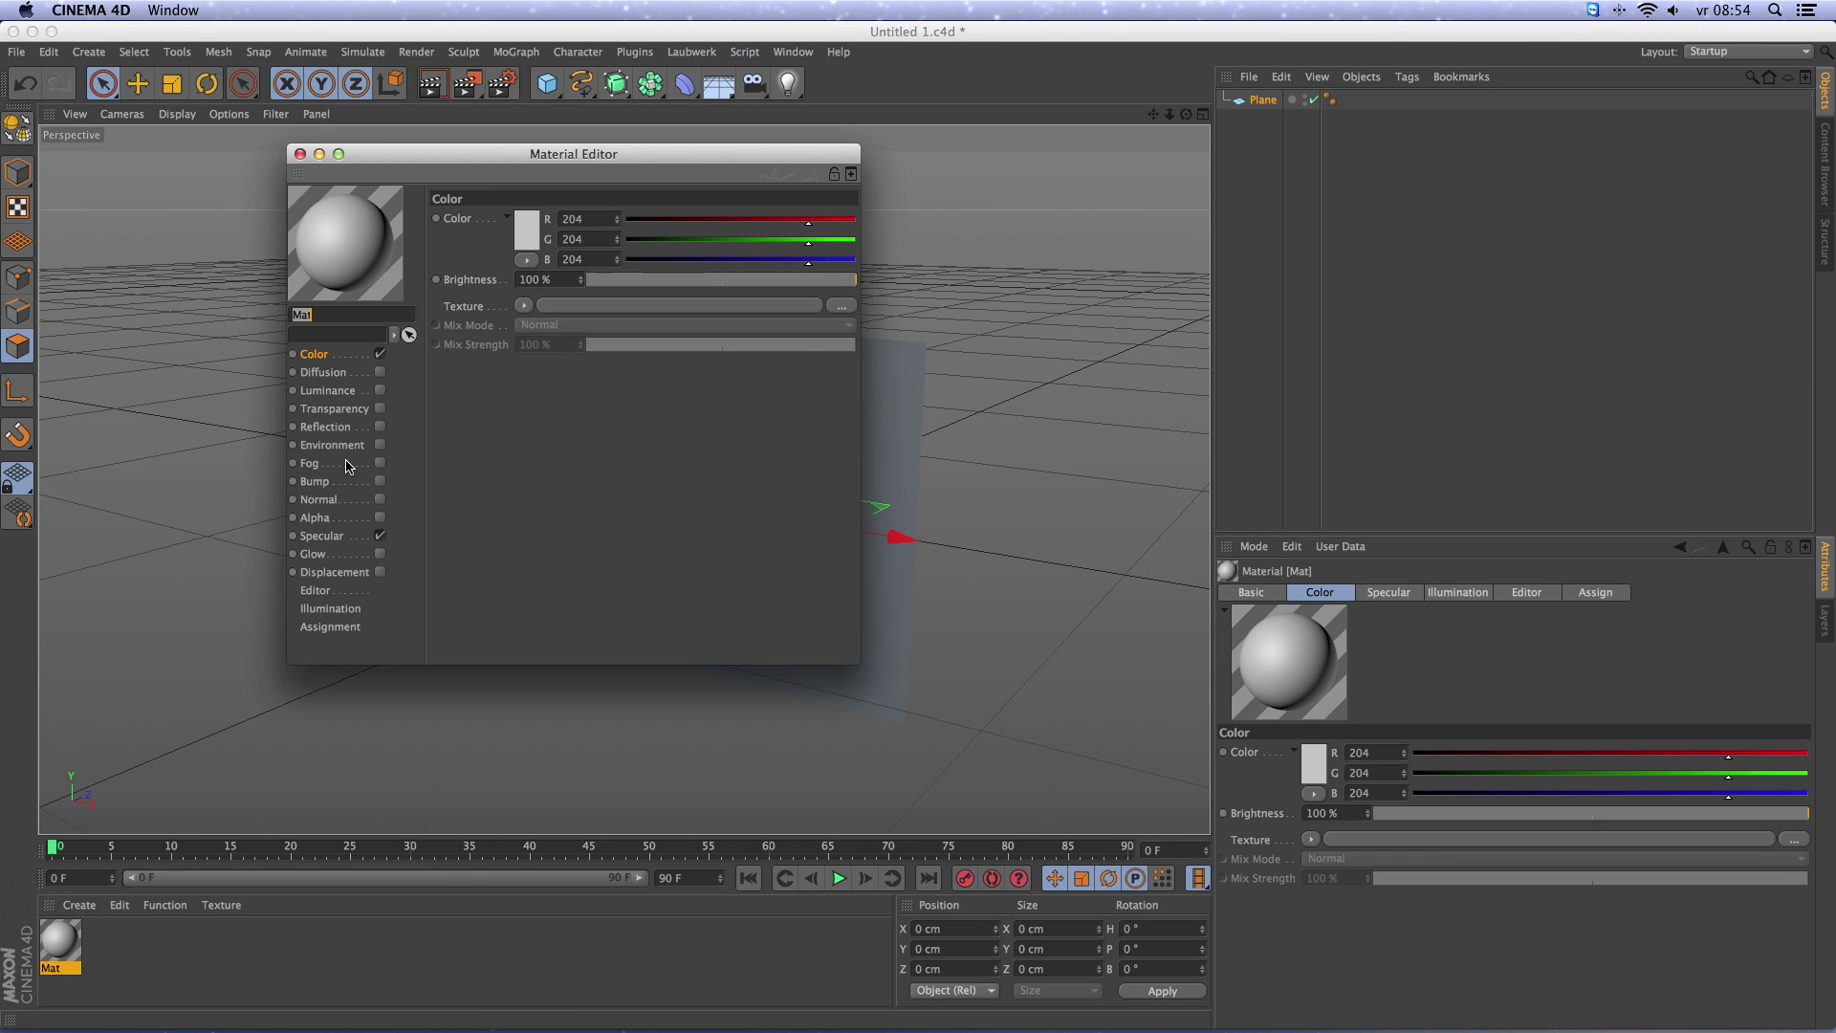
{"action": "key", "text": "Return"}
{"action": "left_click", "coordinate": [381, 537]}
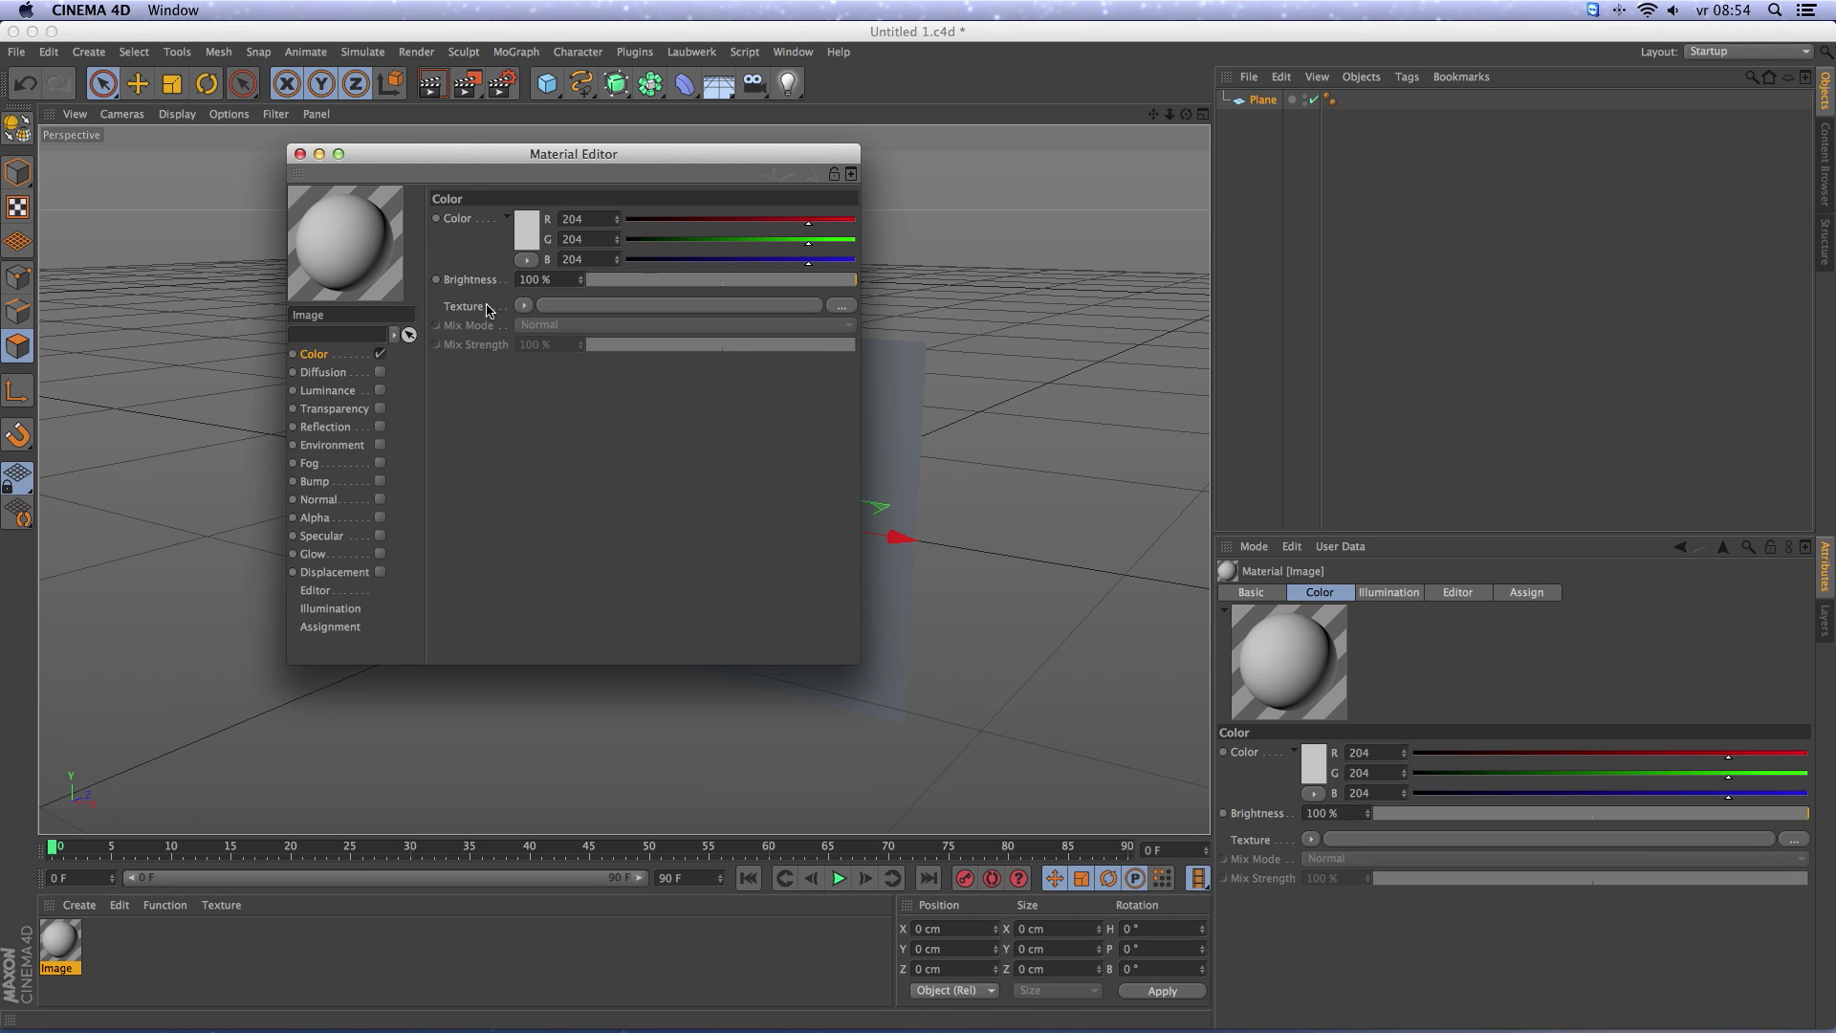
Load Image.jpg as the colour texture and apply the Image material to the plane.
{"action": "left_click", "coordinate": [518, 312]}
{"action": "left_click", "coordinate": [528, 342]}
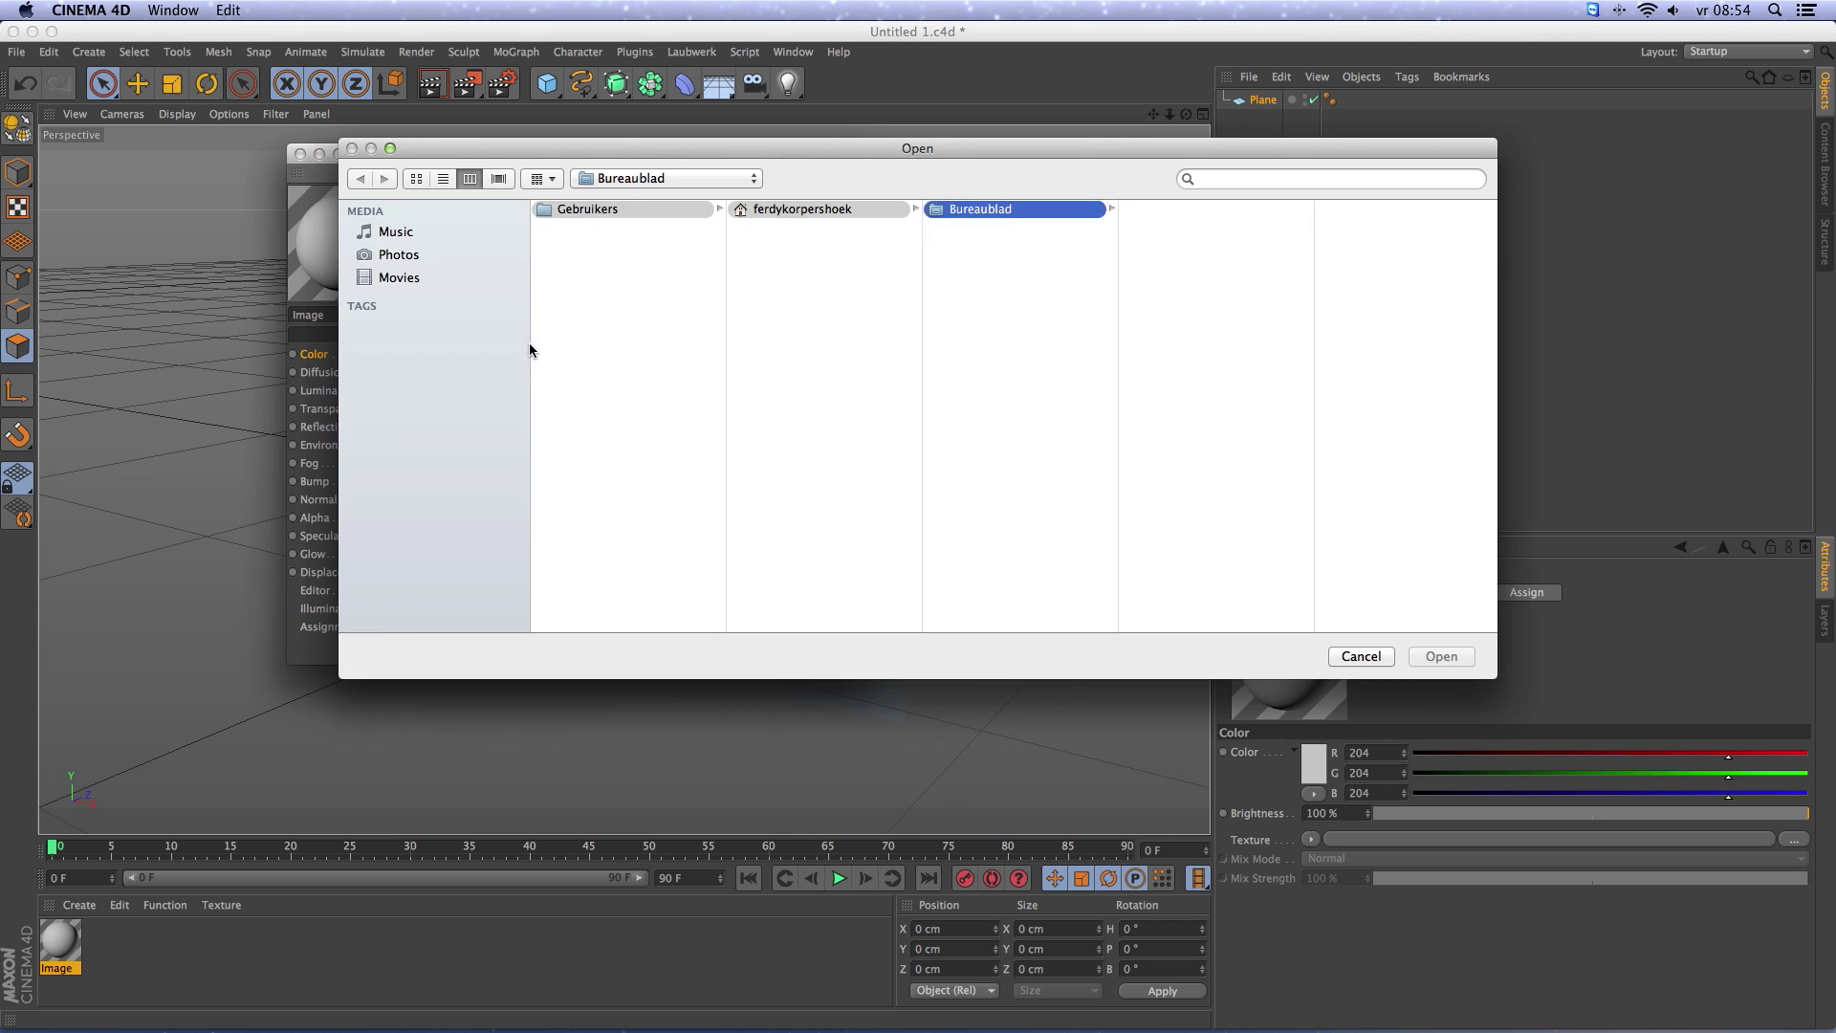
{"action": "left_click", "coordinate": [1165, 211]}
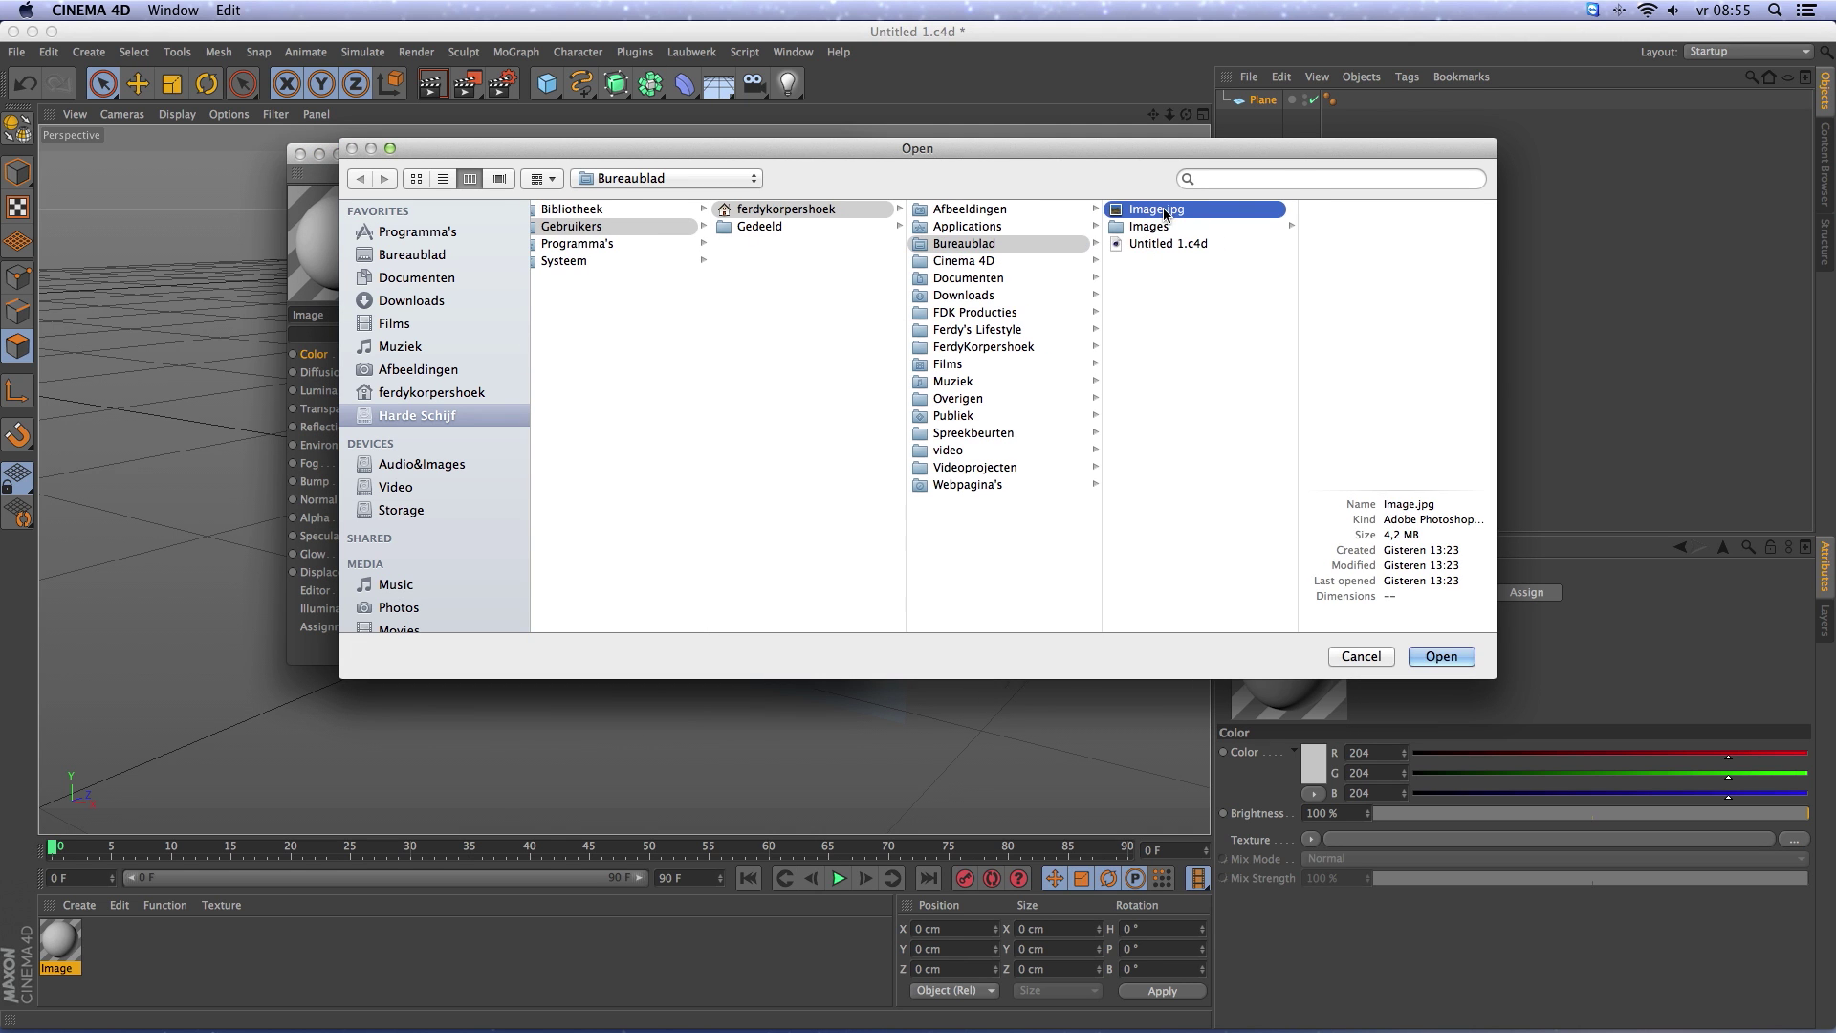
{"action": "left_click", "coordinate": [1439, 656]}
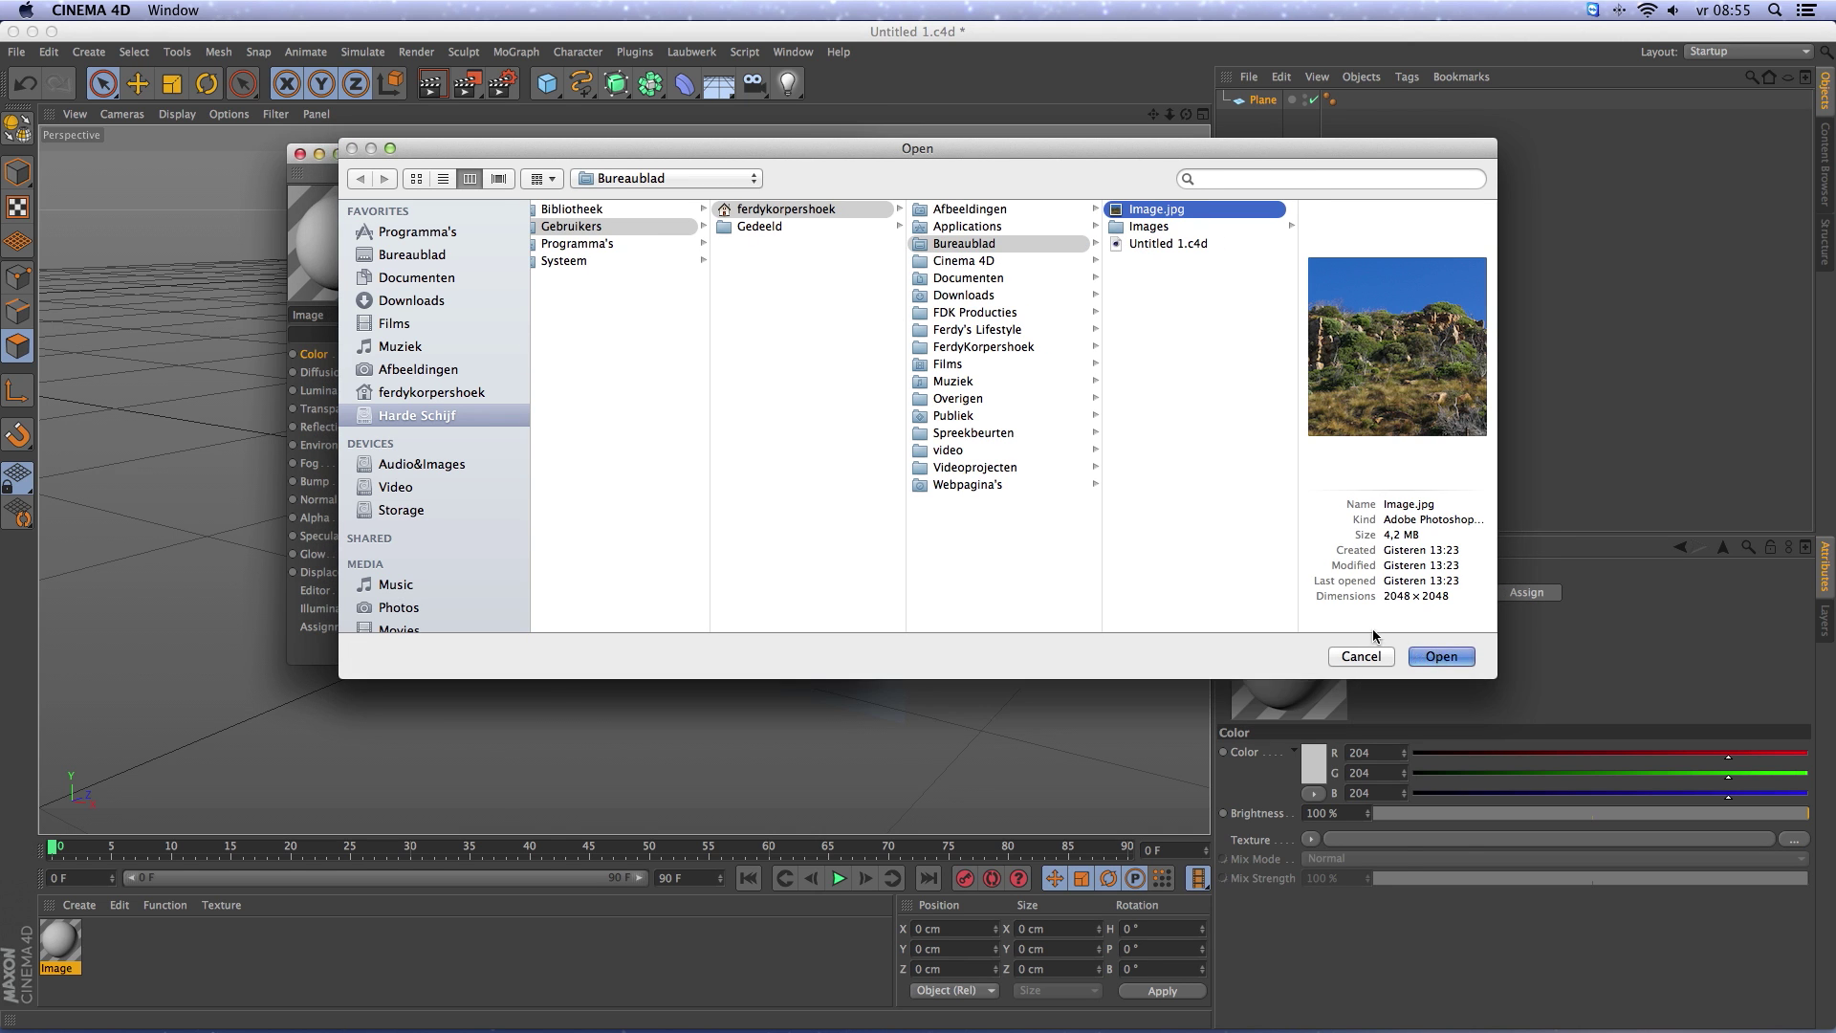
{"action": "left_click", "coordinate": [300, 154]}
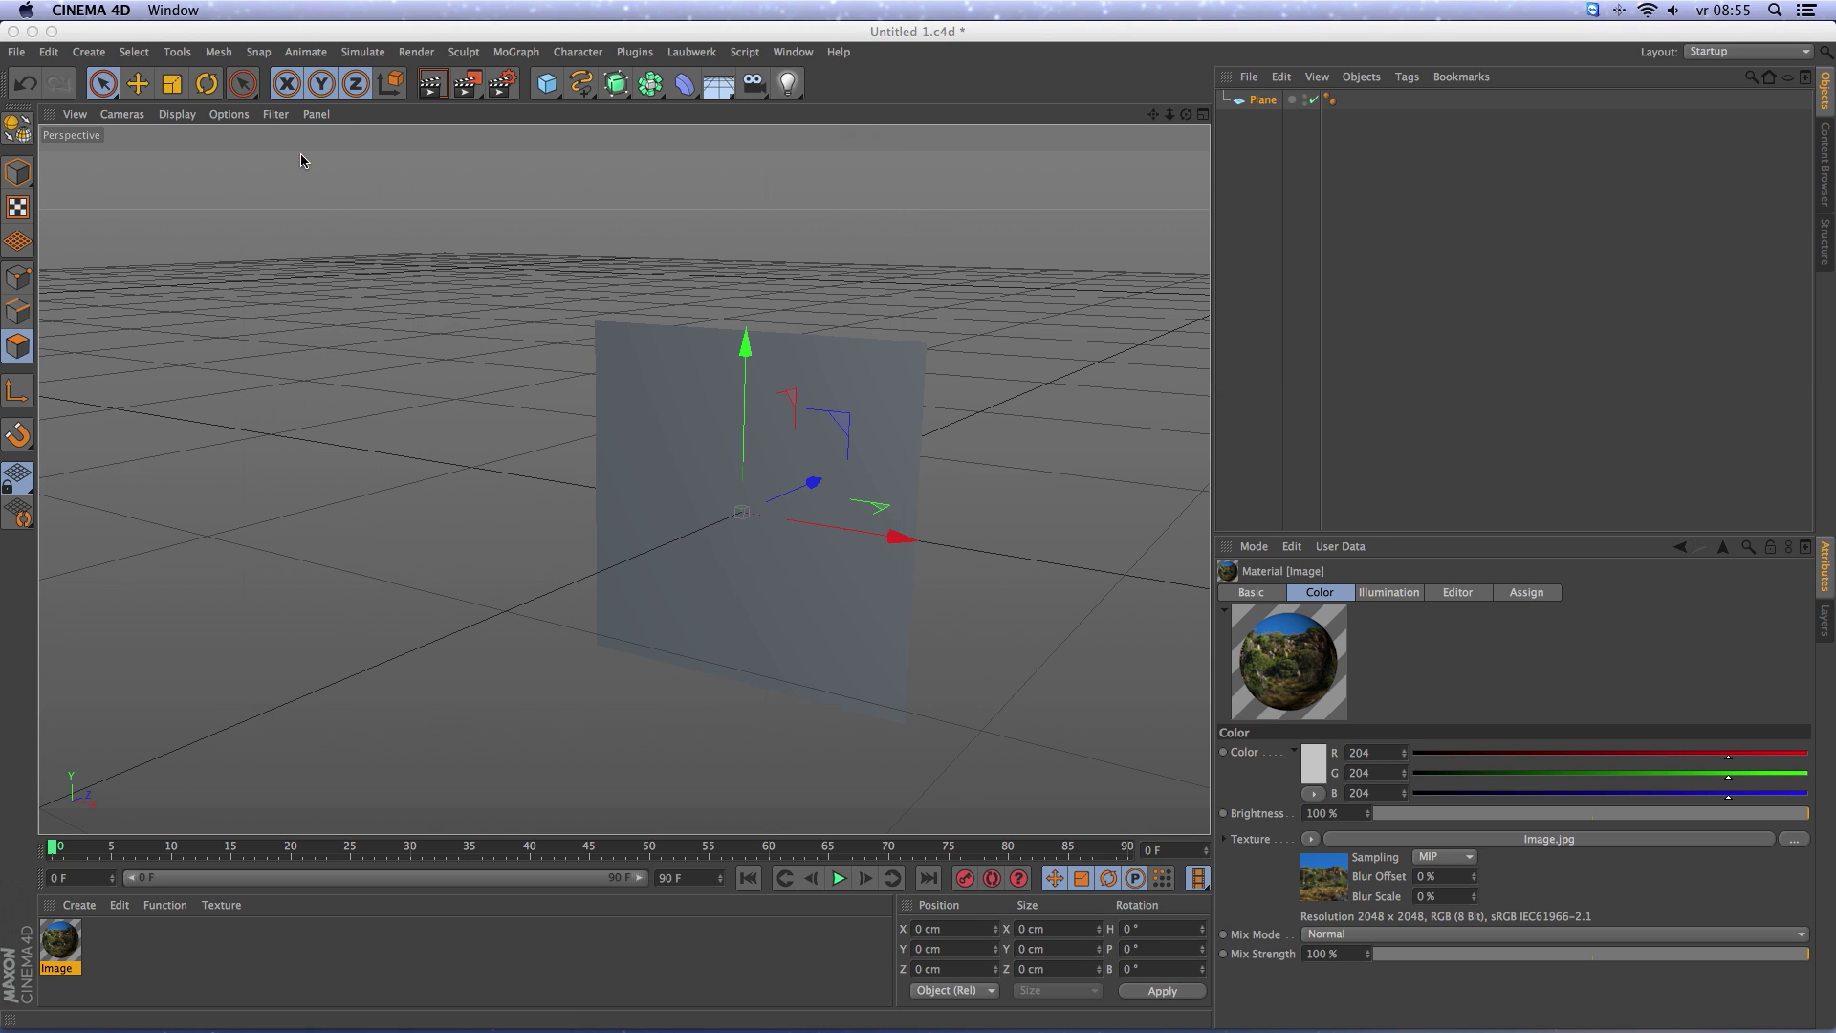
{"action": "left_click_drag", "start_coordinate": [60, 942], "coordinate": [682, 494]}
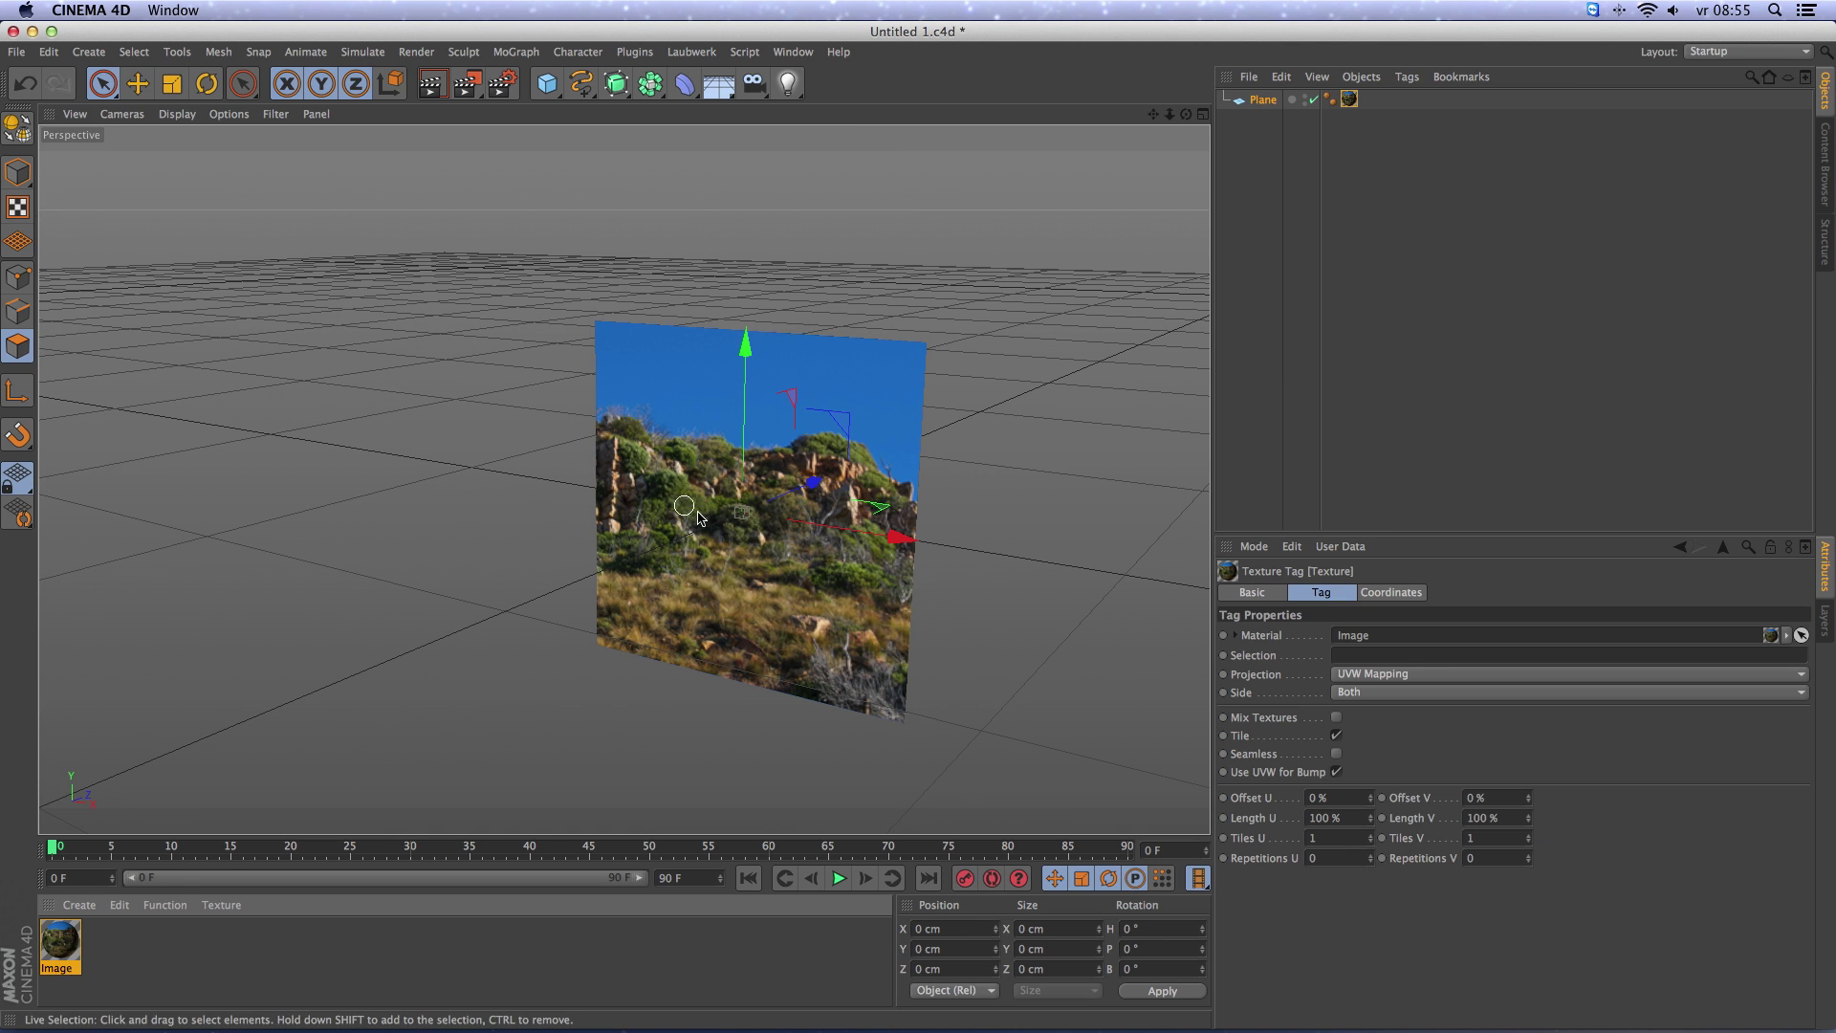
Rename the plane to Image and move it to X position -1000 cm.
{"action": "left_click_drag", "start_coordinate": [870, 526], "coordinate": [612, 483]}
{"action": "left_click", "coordinate": [1267, 101]}
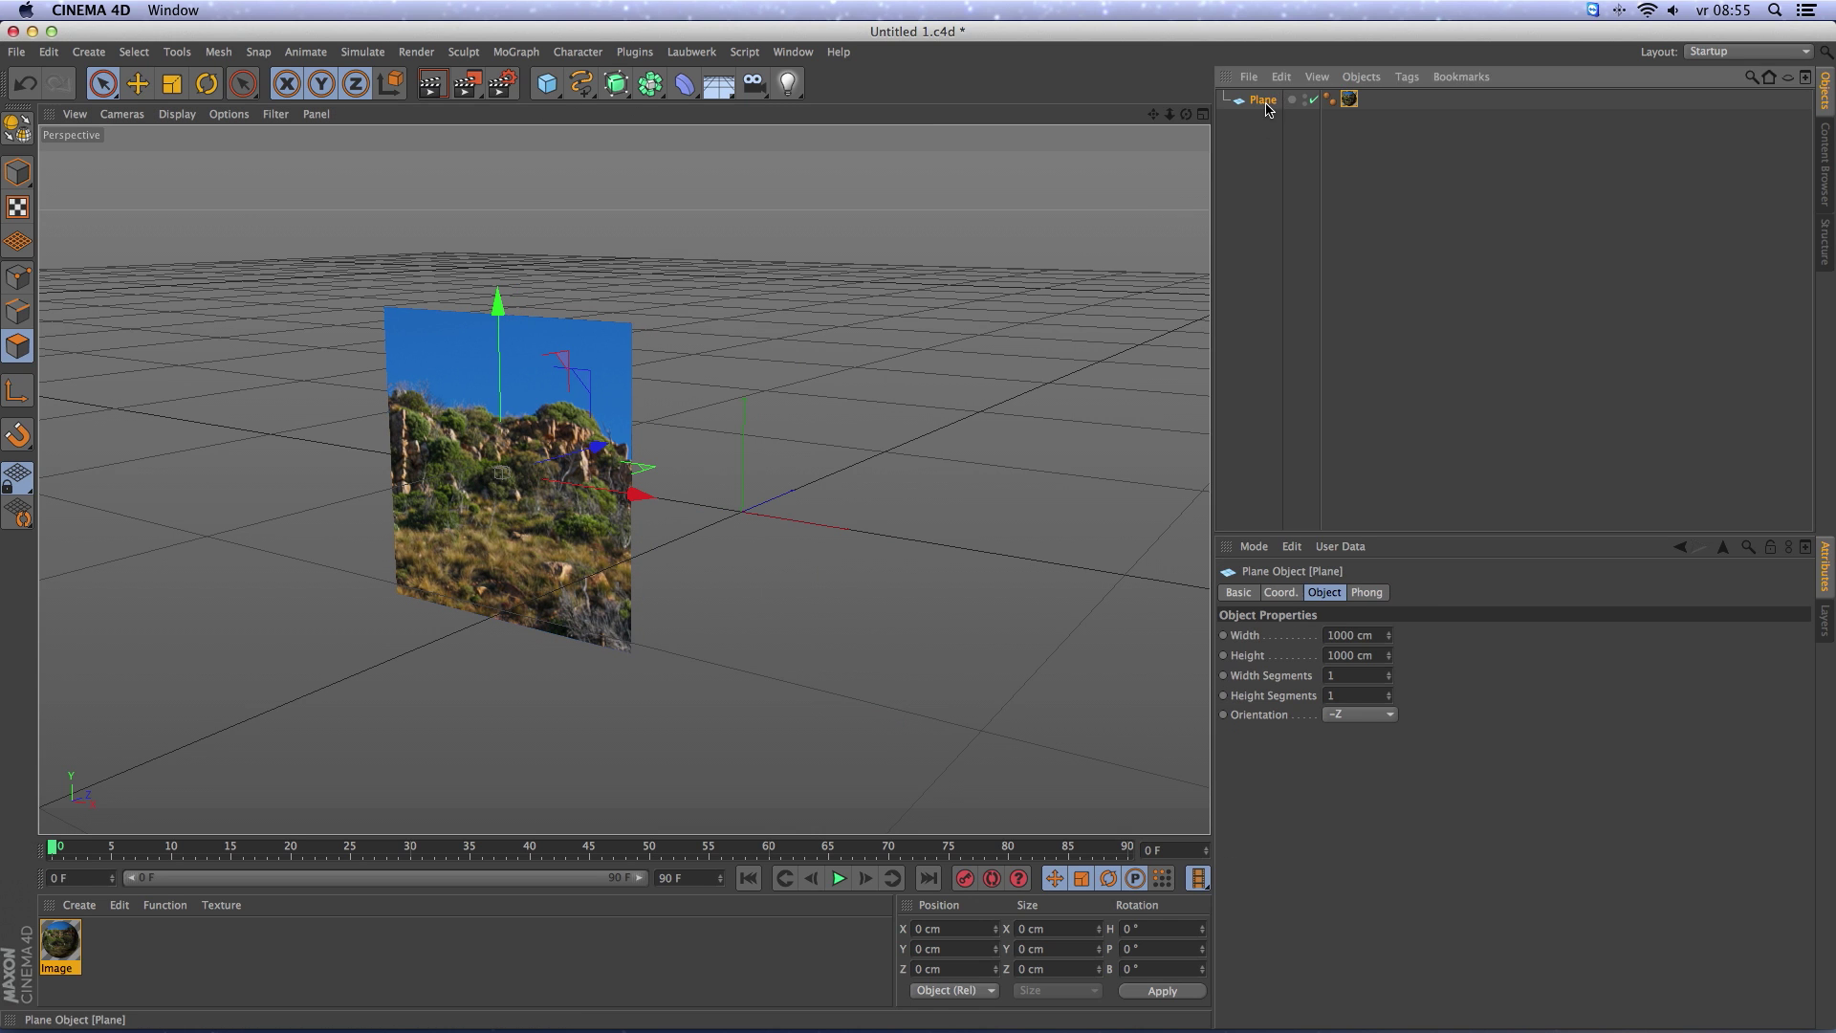
{"action": "double_click", "coordinate": [1267, 101]}
{"action": "type", "text": "Image"}
{"action": "key", "text": "Return"}
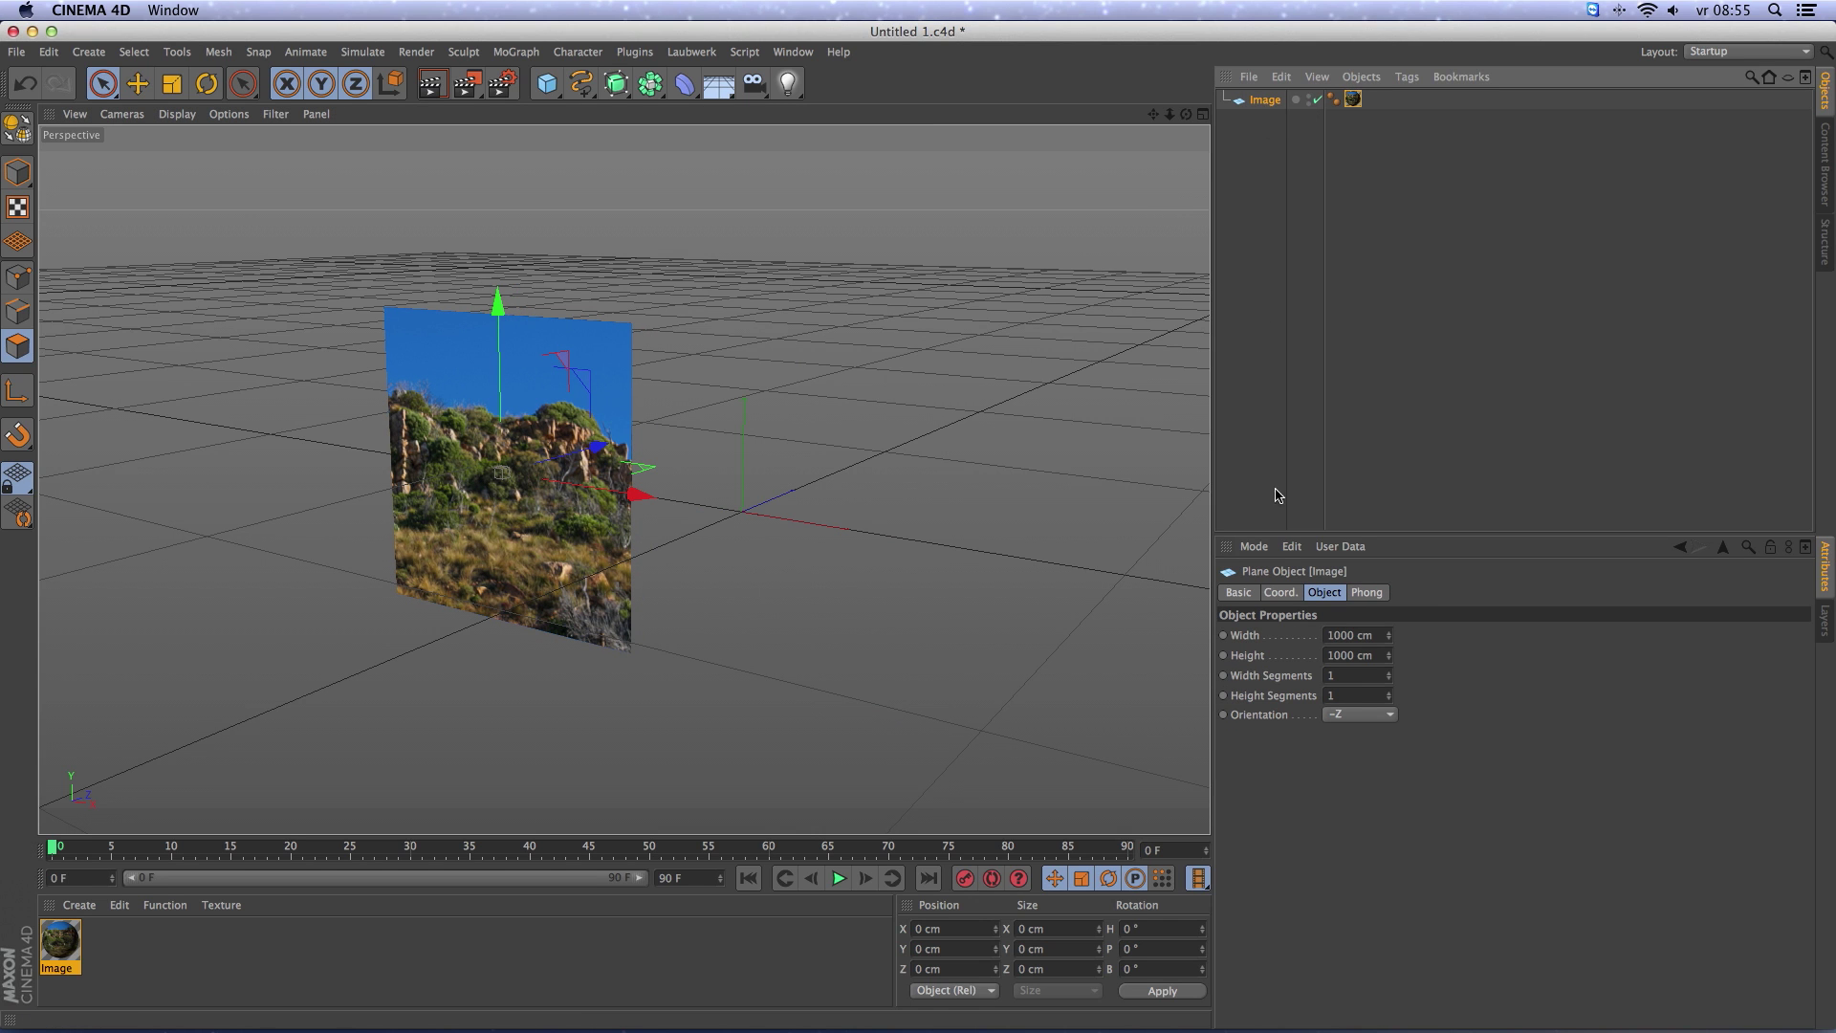
{"action": "left_click", "coordinate": [1280, 593]}
{"action": "left_click_drag", "start_coordinate": [1323, 639], "coordinate": [1325, 638]}
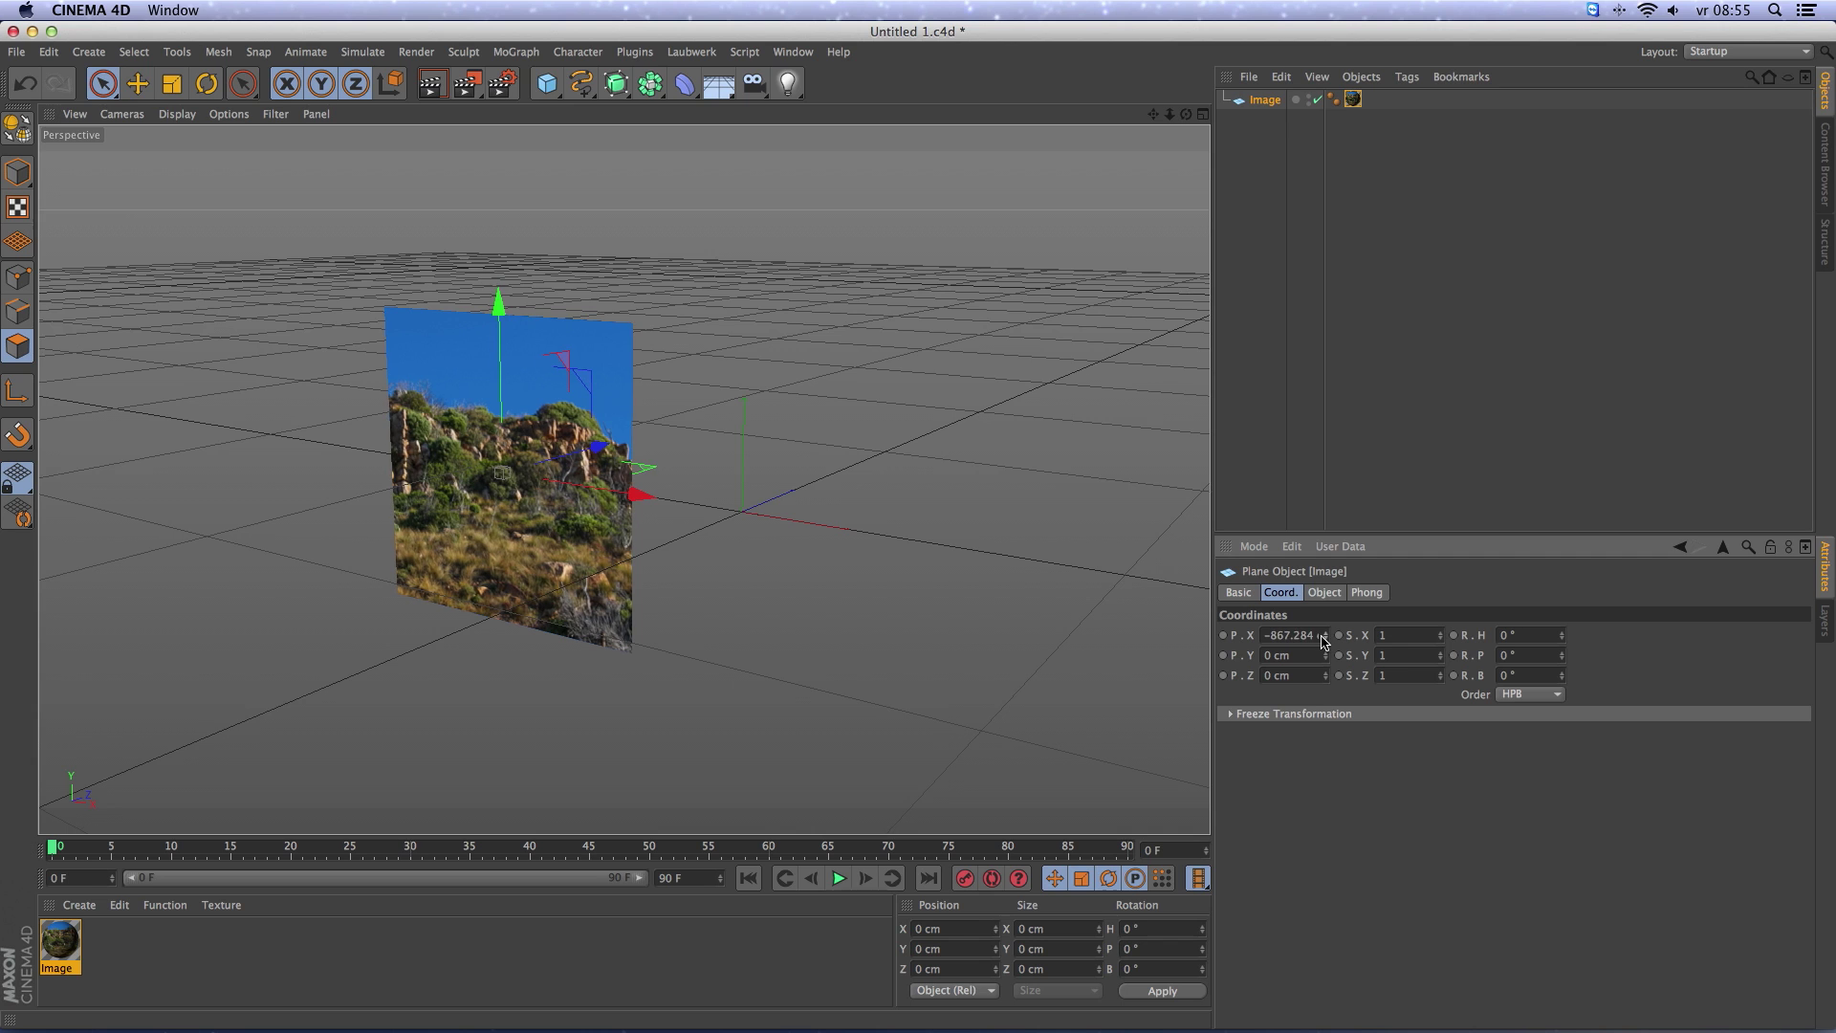
{"action": "left_click", "coordinate": [1264, 635]}
{"action": "type", "text": "000"}
{"action": "key", "text": "Return"}
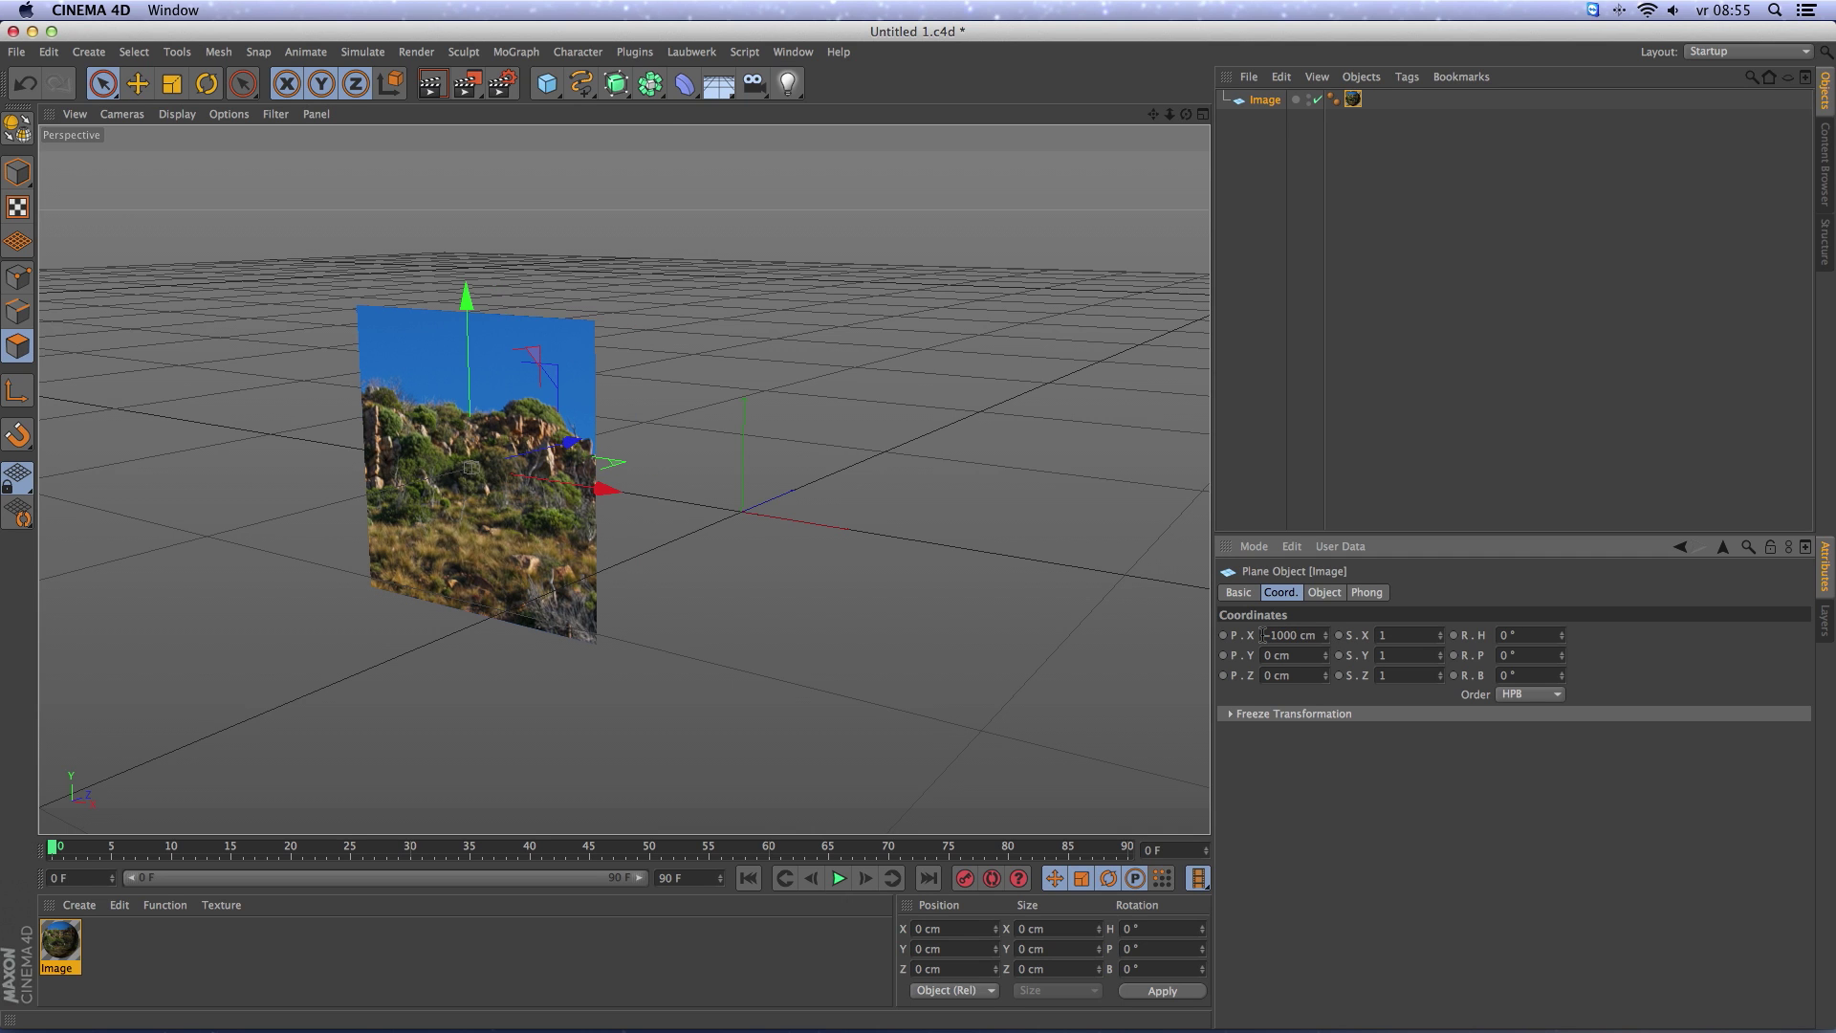
Add a new cube and set its size to 30 × 30 × 30 cm.
{"action": "left_click", "coordinate": [546, 83]}
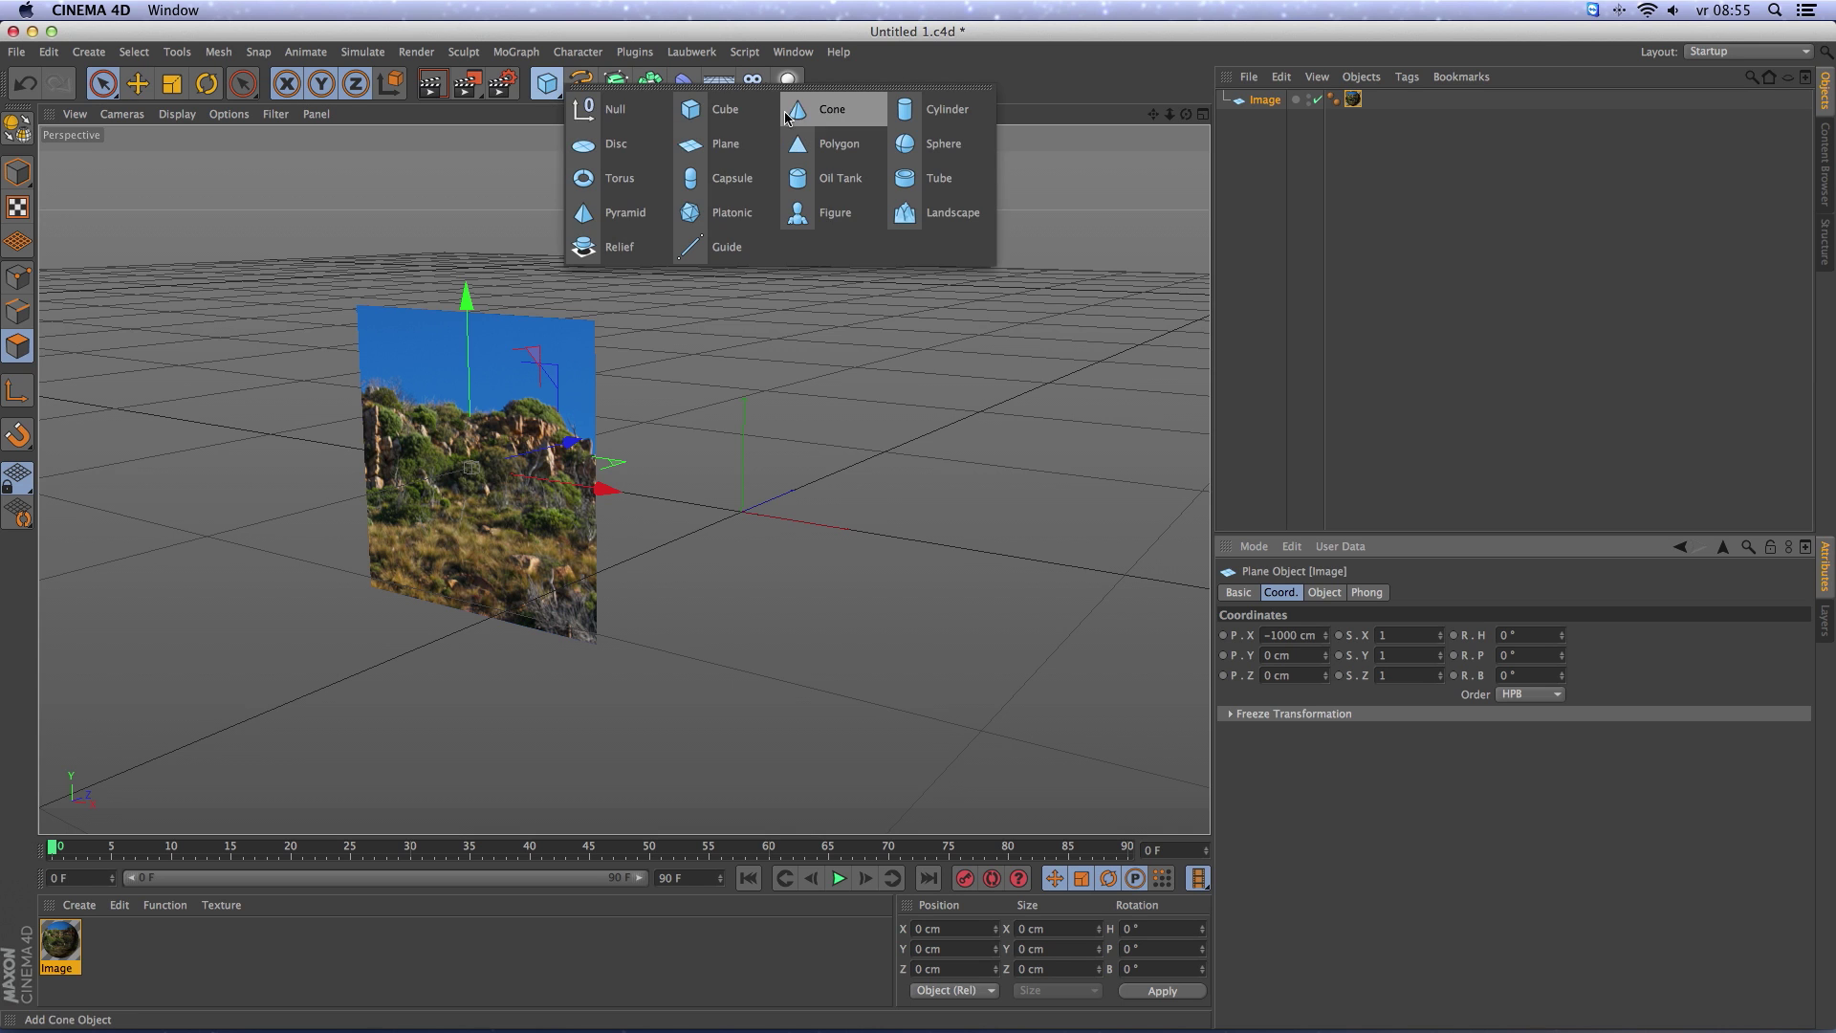
{"action": "left_click", "coordinate": [719, 109]}
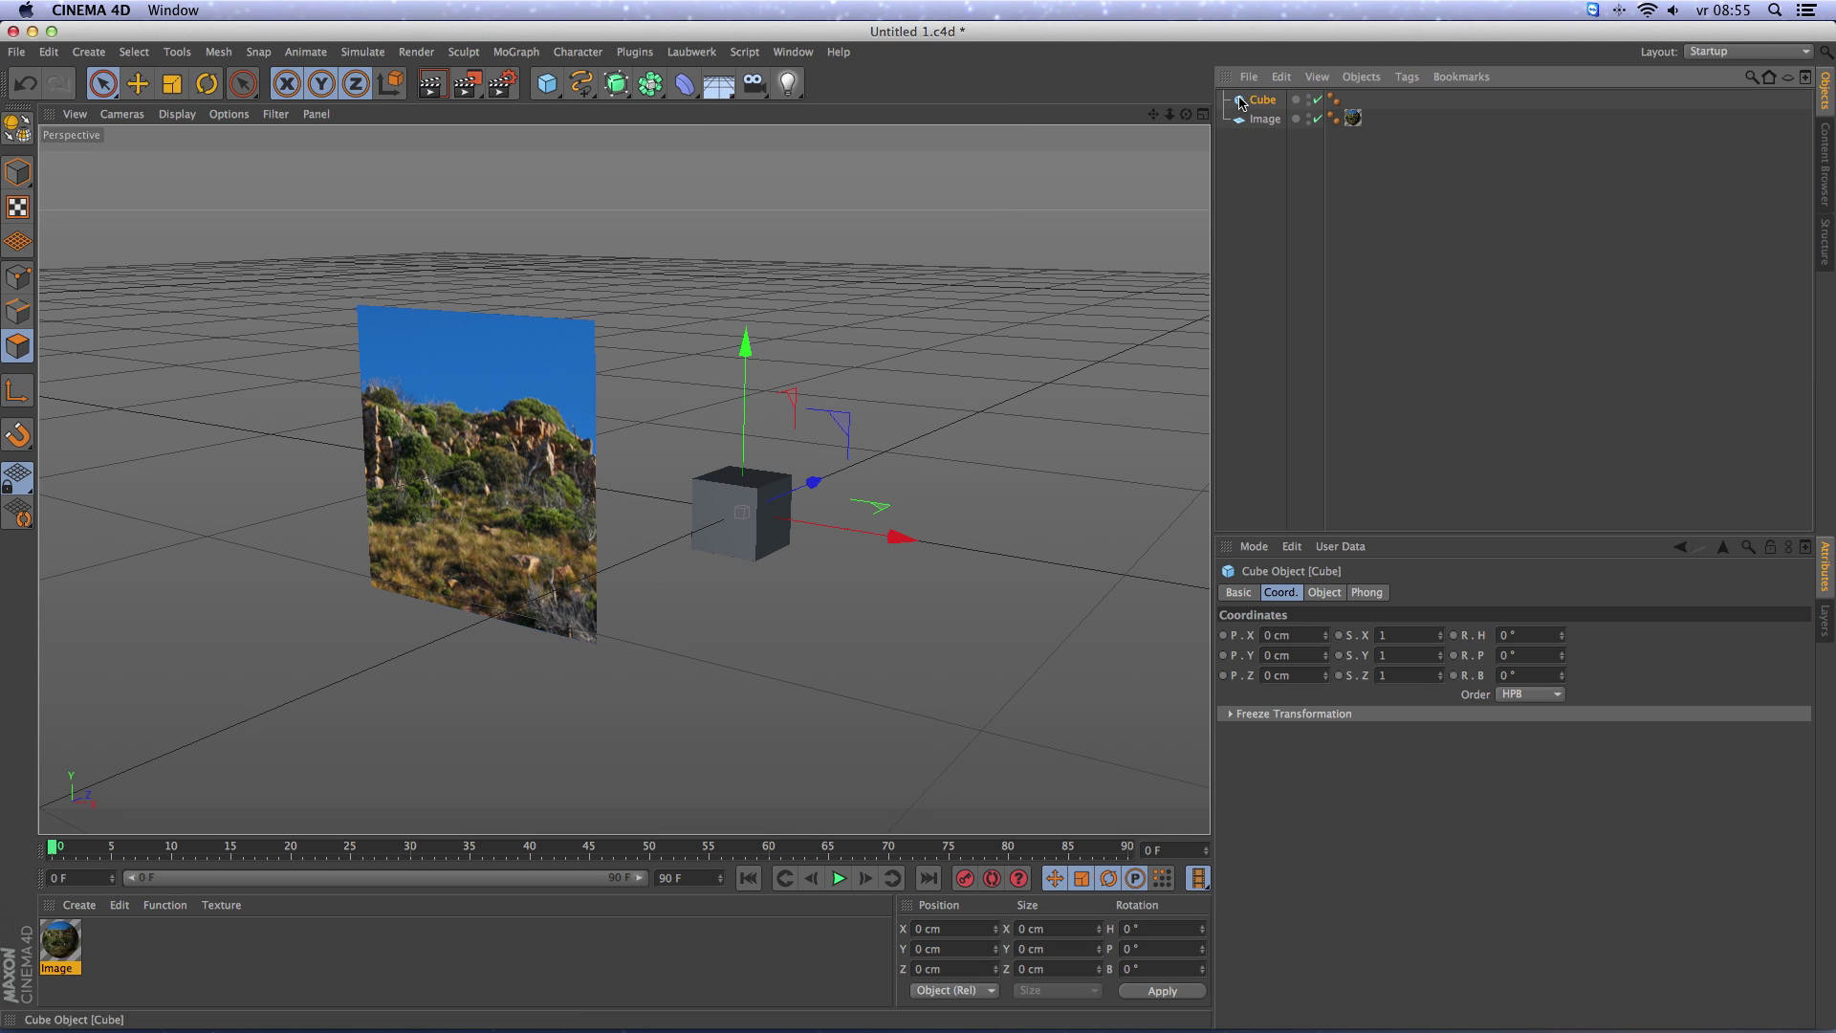
{"action": "left_click", "coordinate": [1324, 592]}
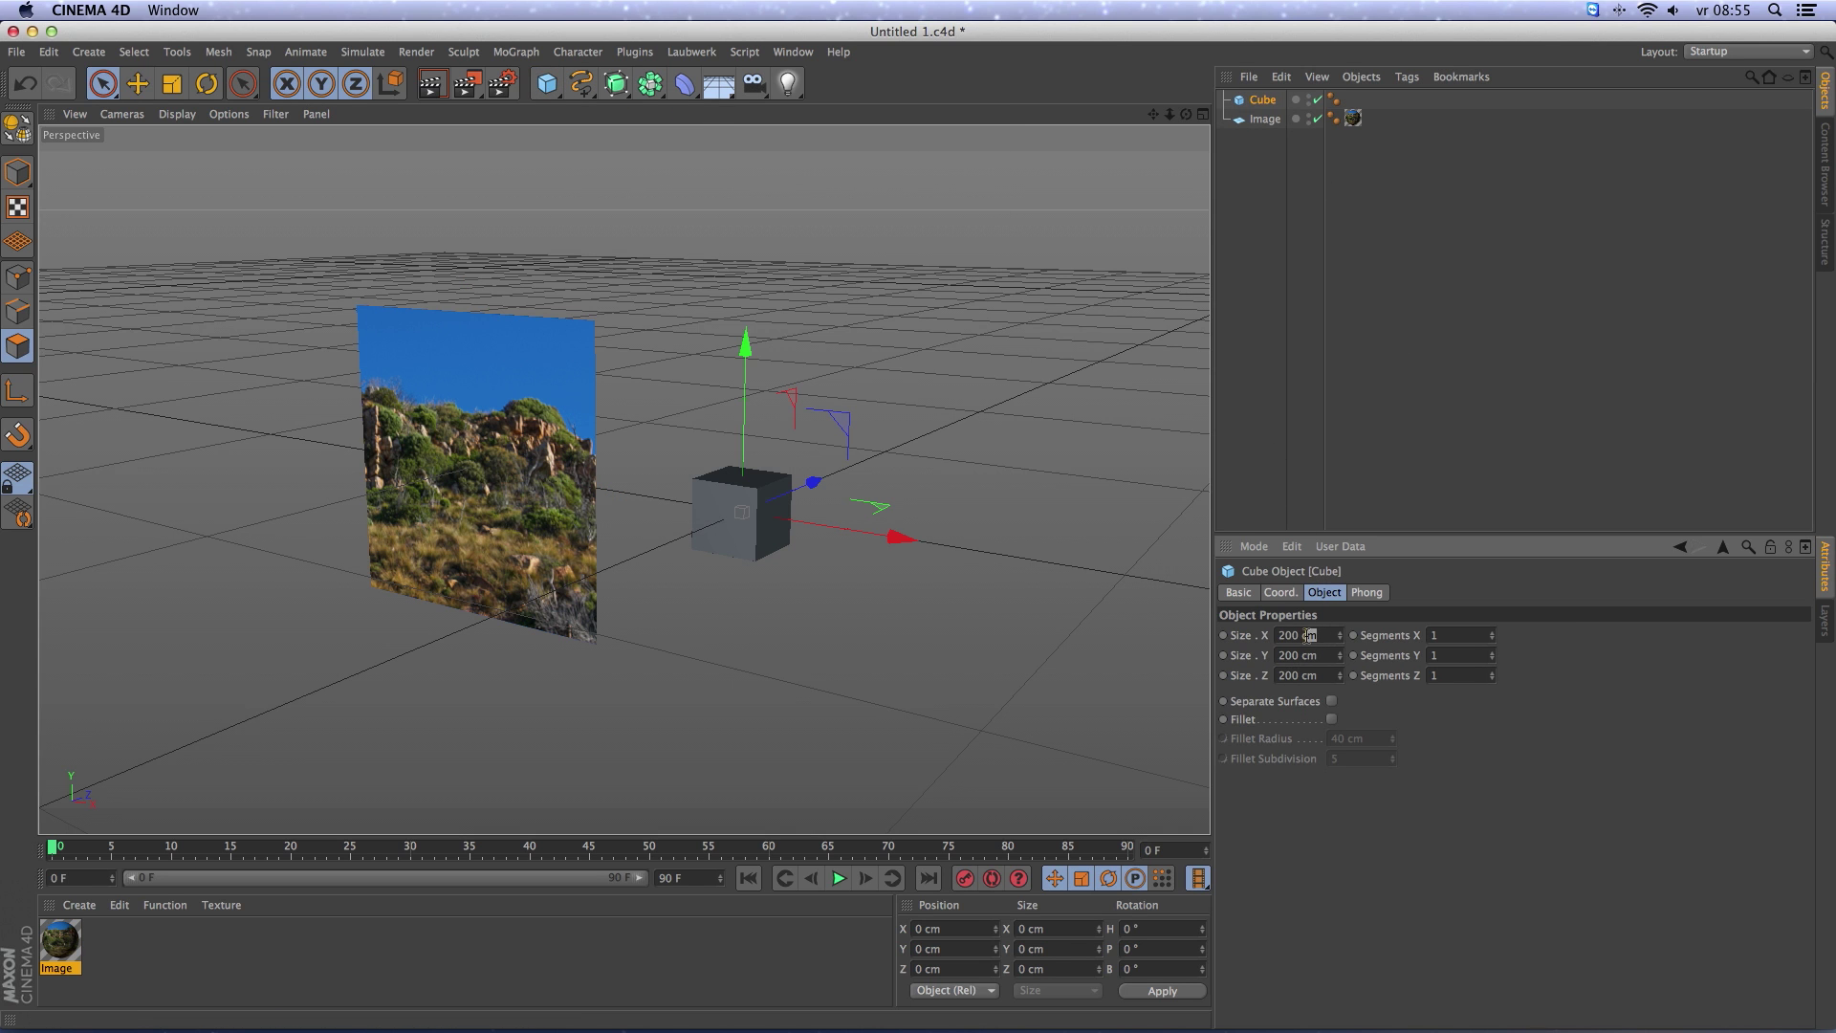
{"action": "triple_click", "coordinate": [1309, 635]}
{"action": "type", "text": "30"}
{"action": "key", "text": "Tab"}
{"action": "type", "text": "30"}
{"action": "key", "text": "Tab"}
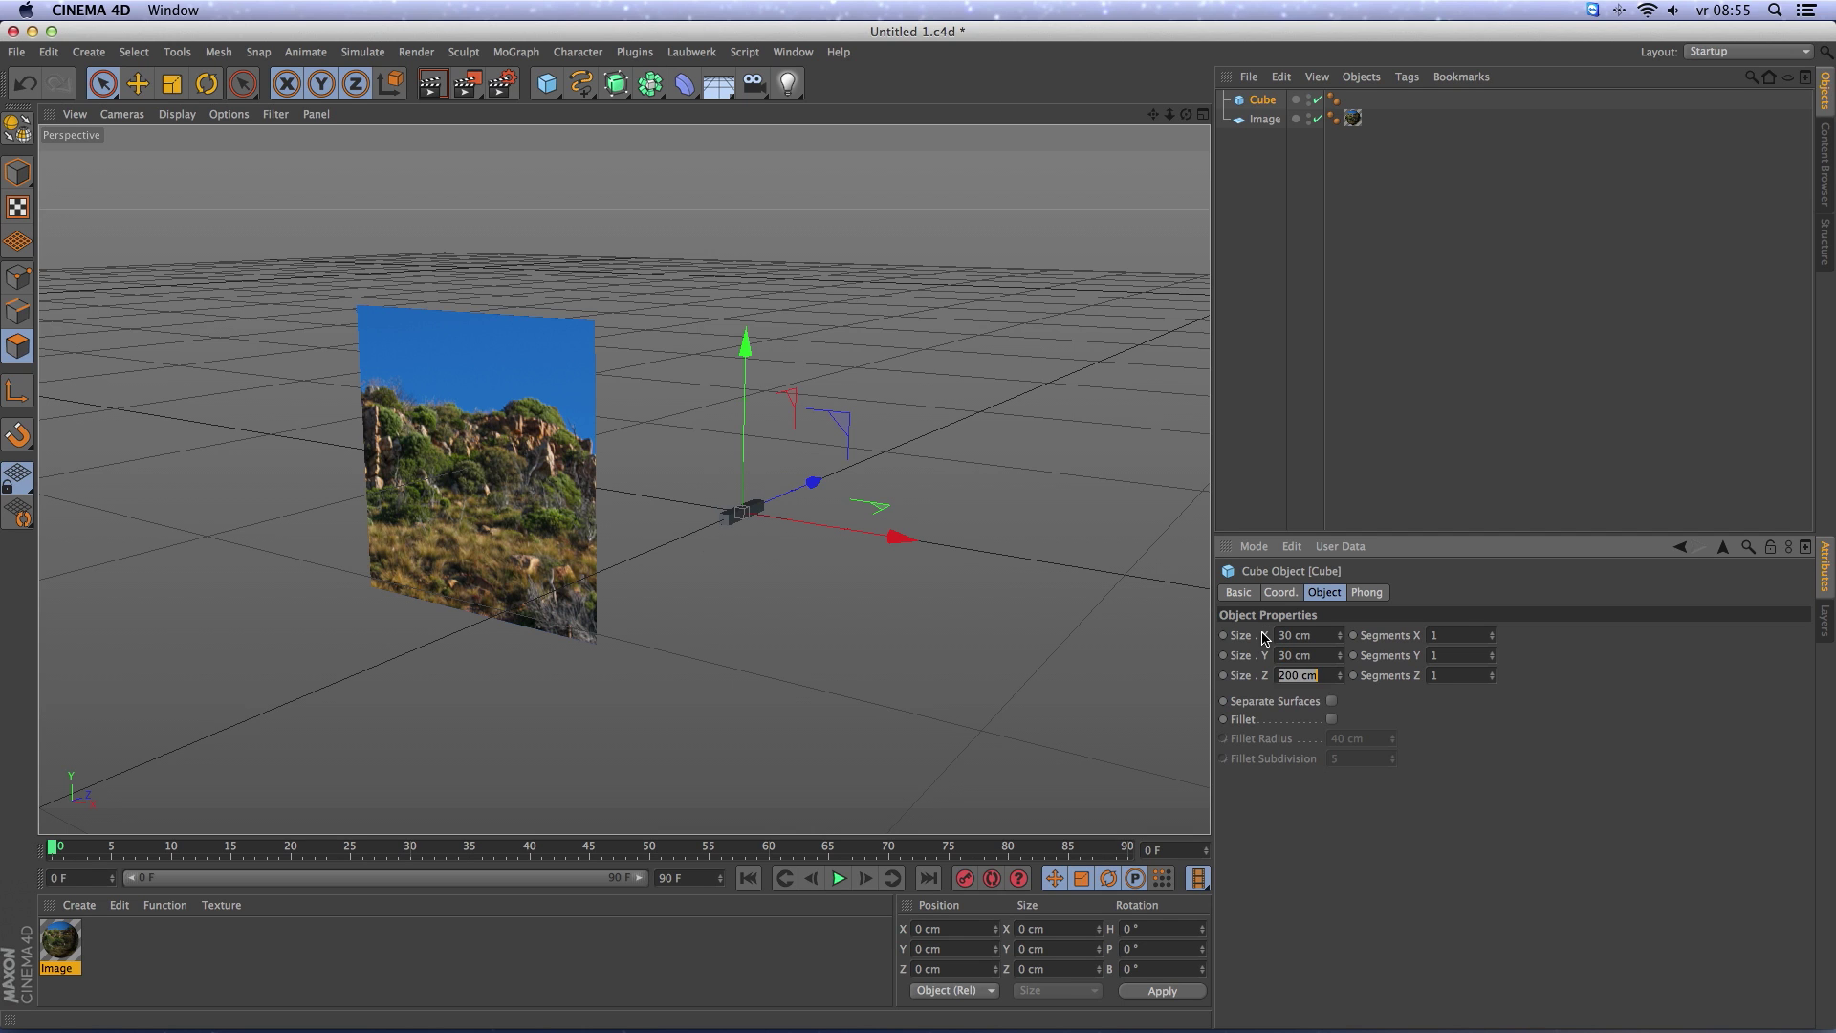
{"action": "type", "text": "30"}
{"action": "key", "text": "Tab"}
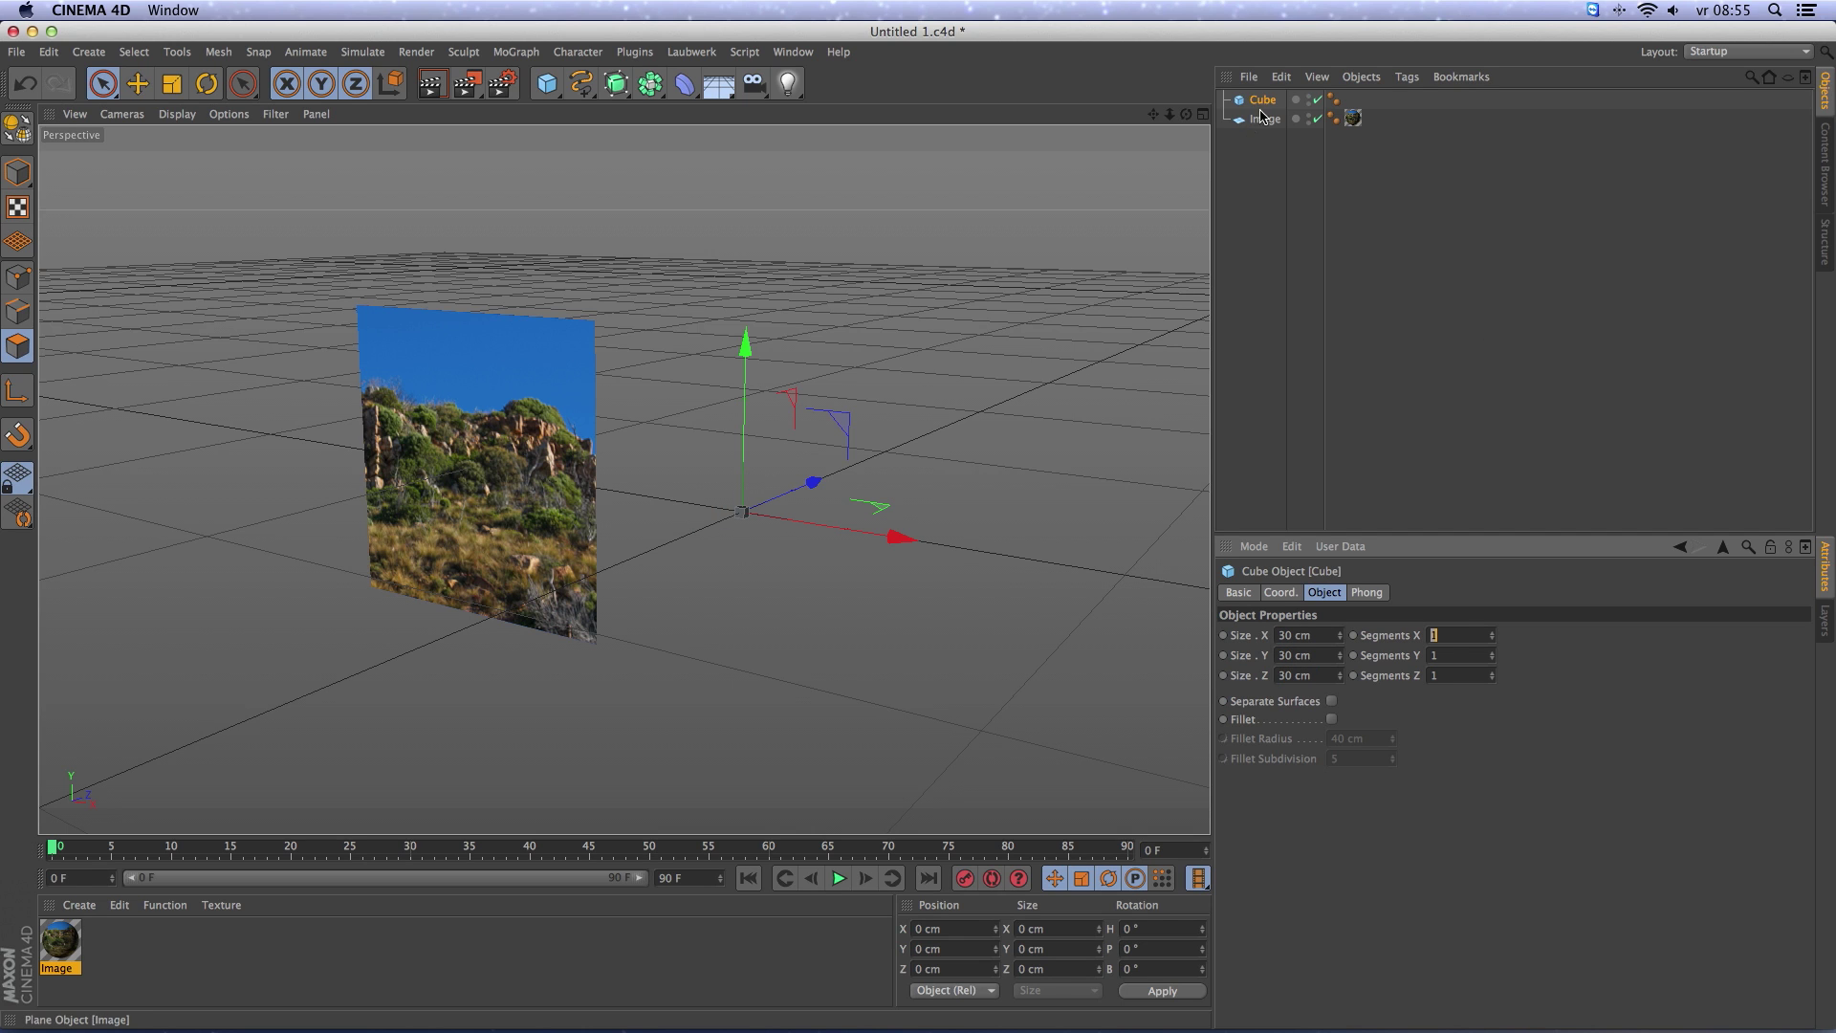
{"action": "left_click", "coordinate": [518, 52]}
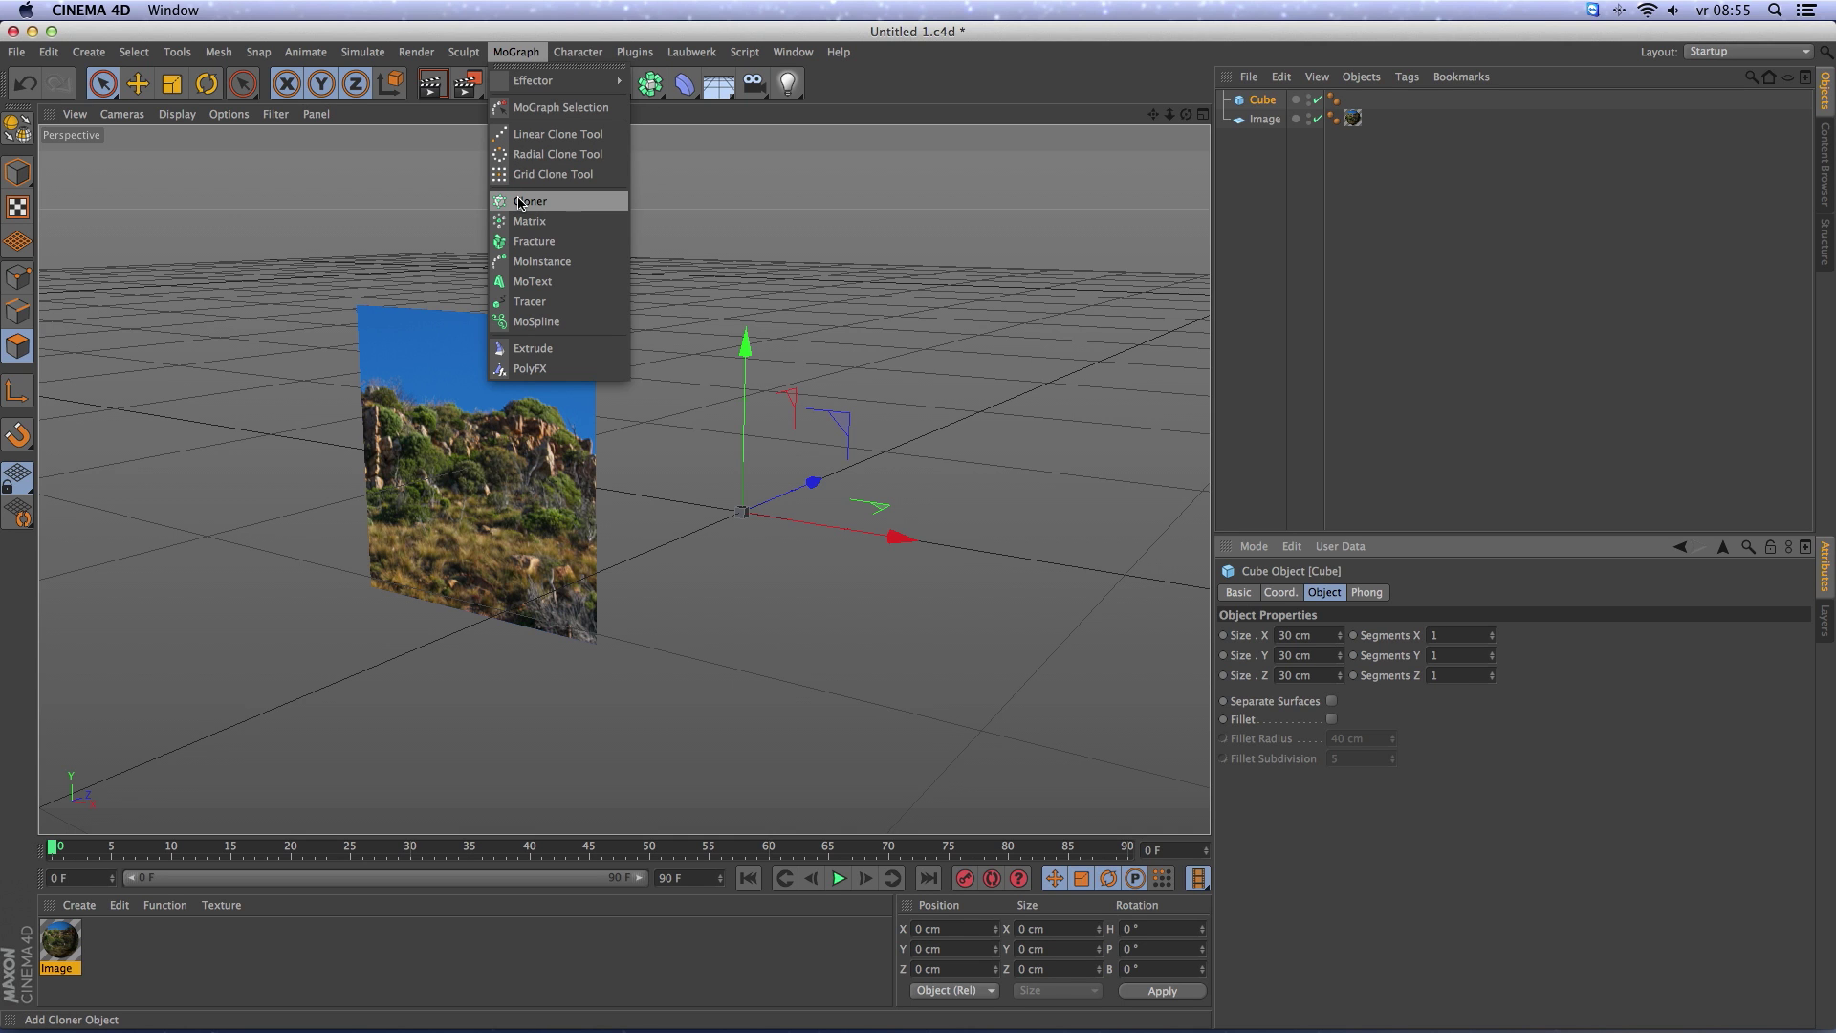
Wrap the cube in a Cloner and set its mode to Grid Array.
{"action": "left_click", "coordinate": [529, 205], "text": "alt"}
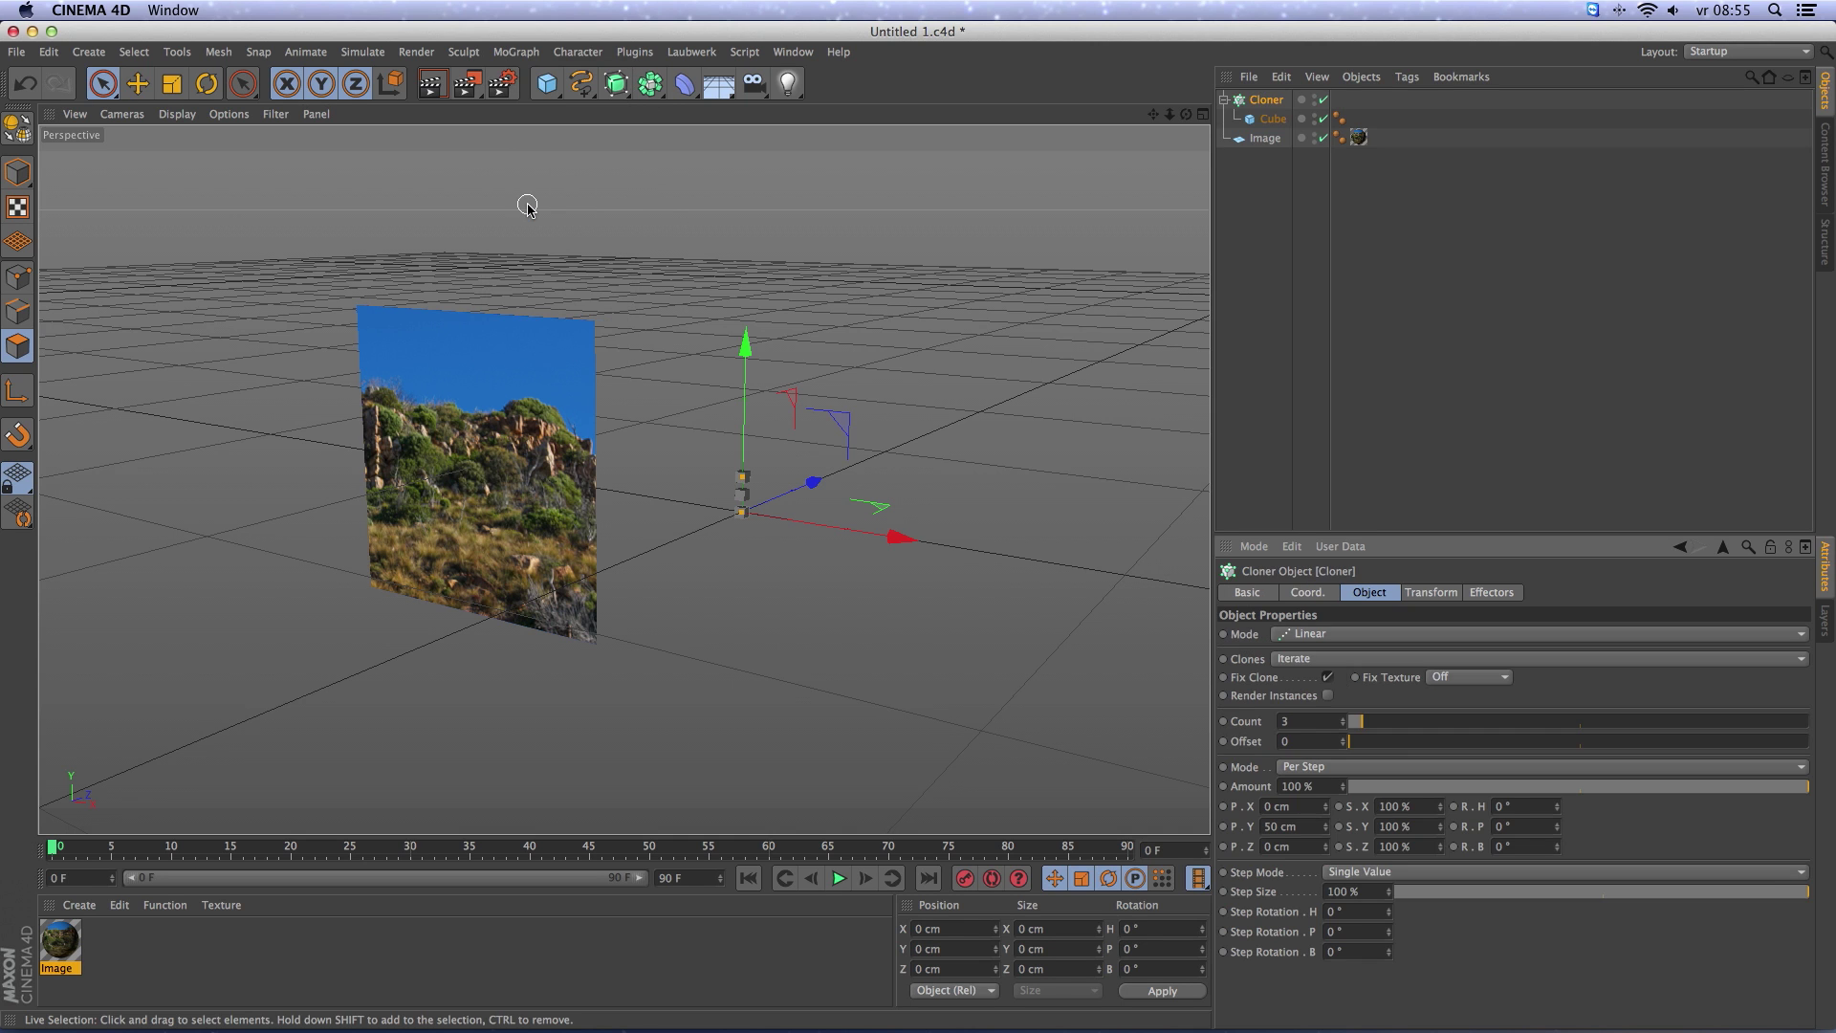
{"action": "left_click", "coordinate": [1267, 119]}
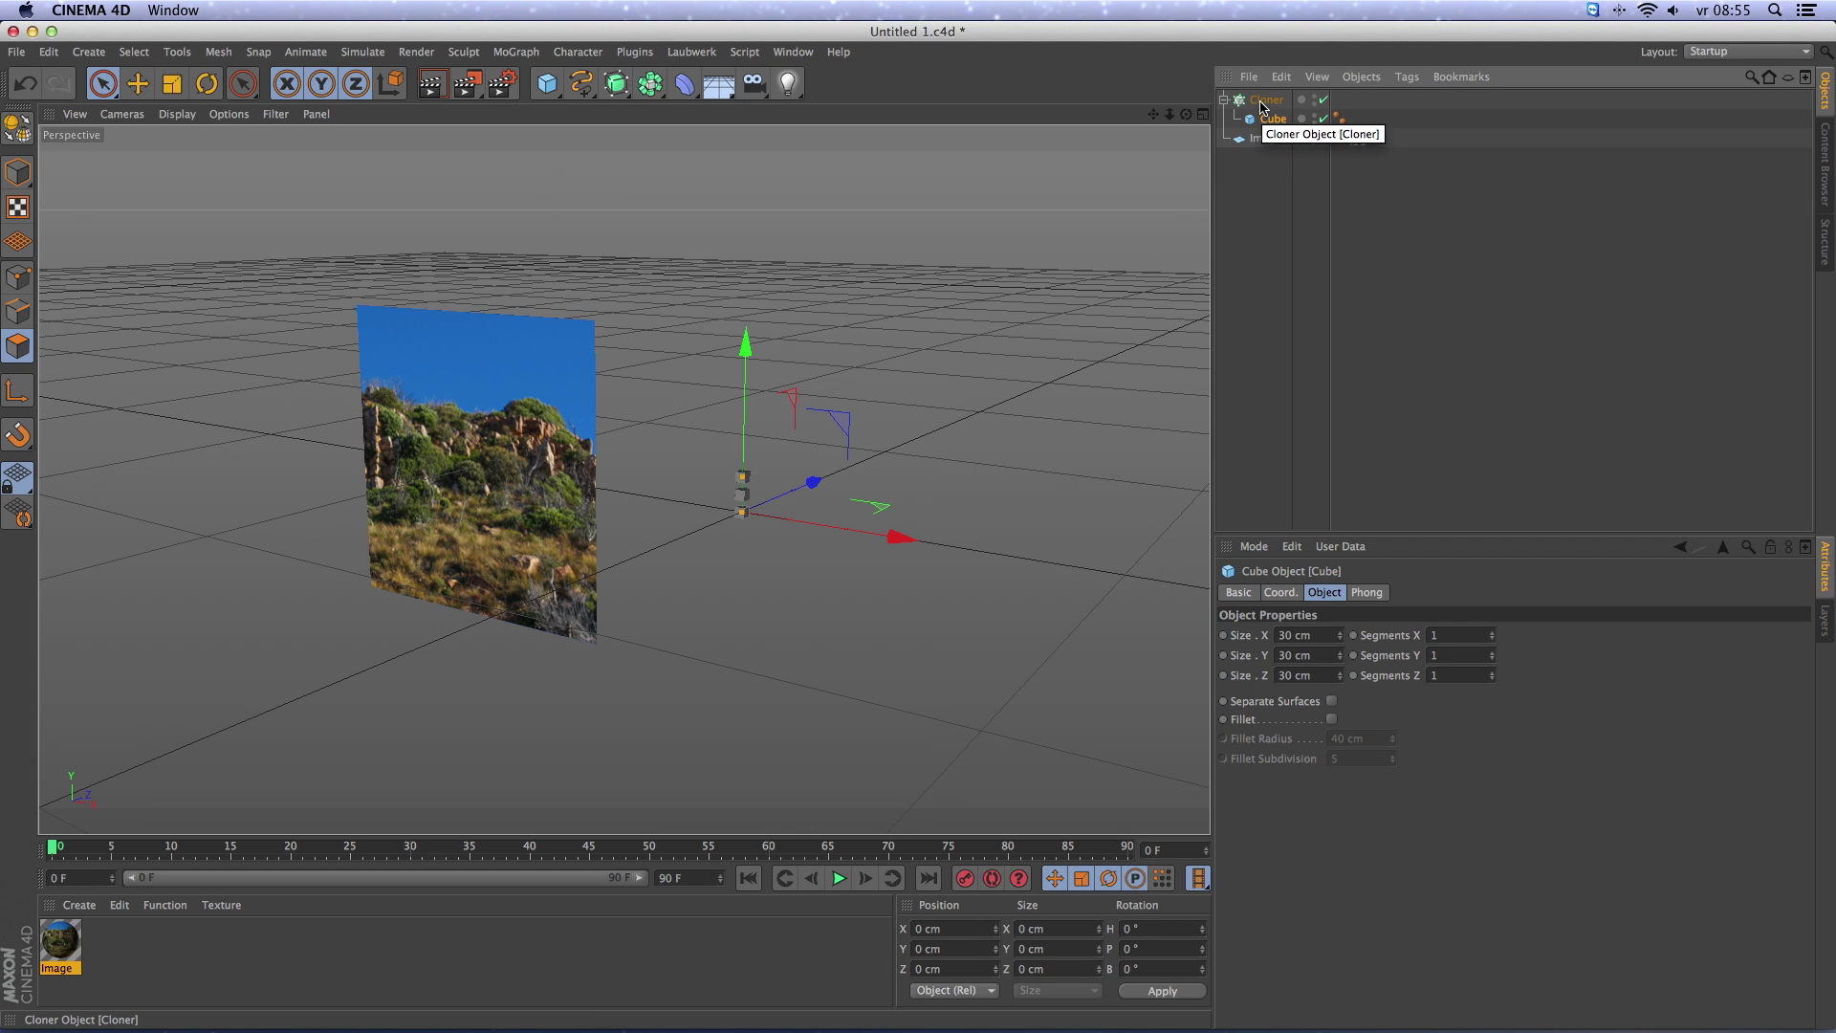
{"action": "left_click", "coordinate": [1267, 101]}
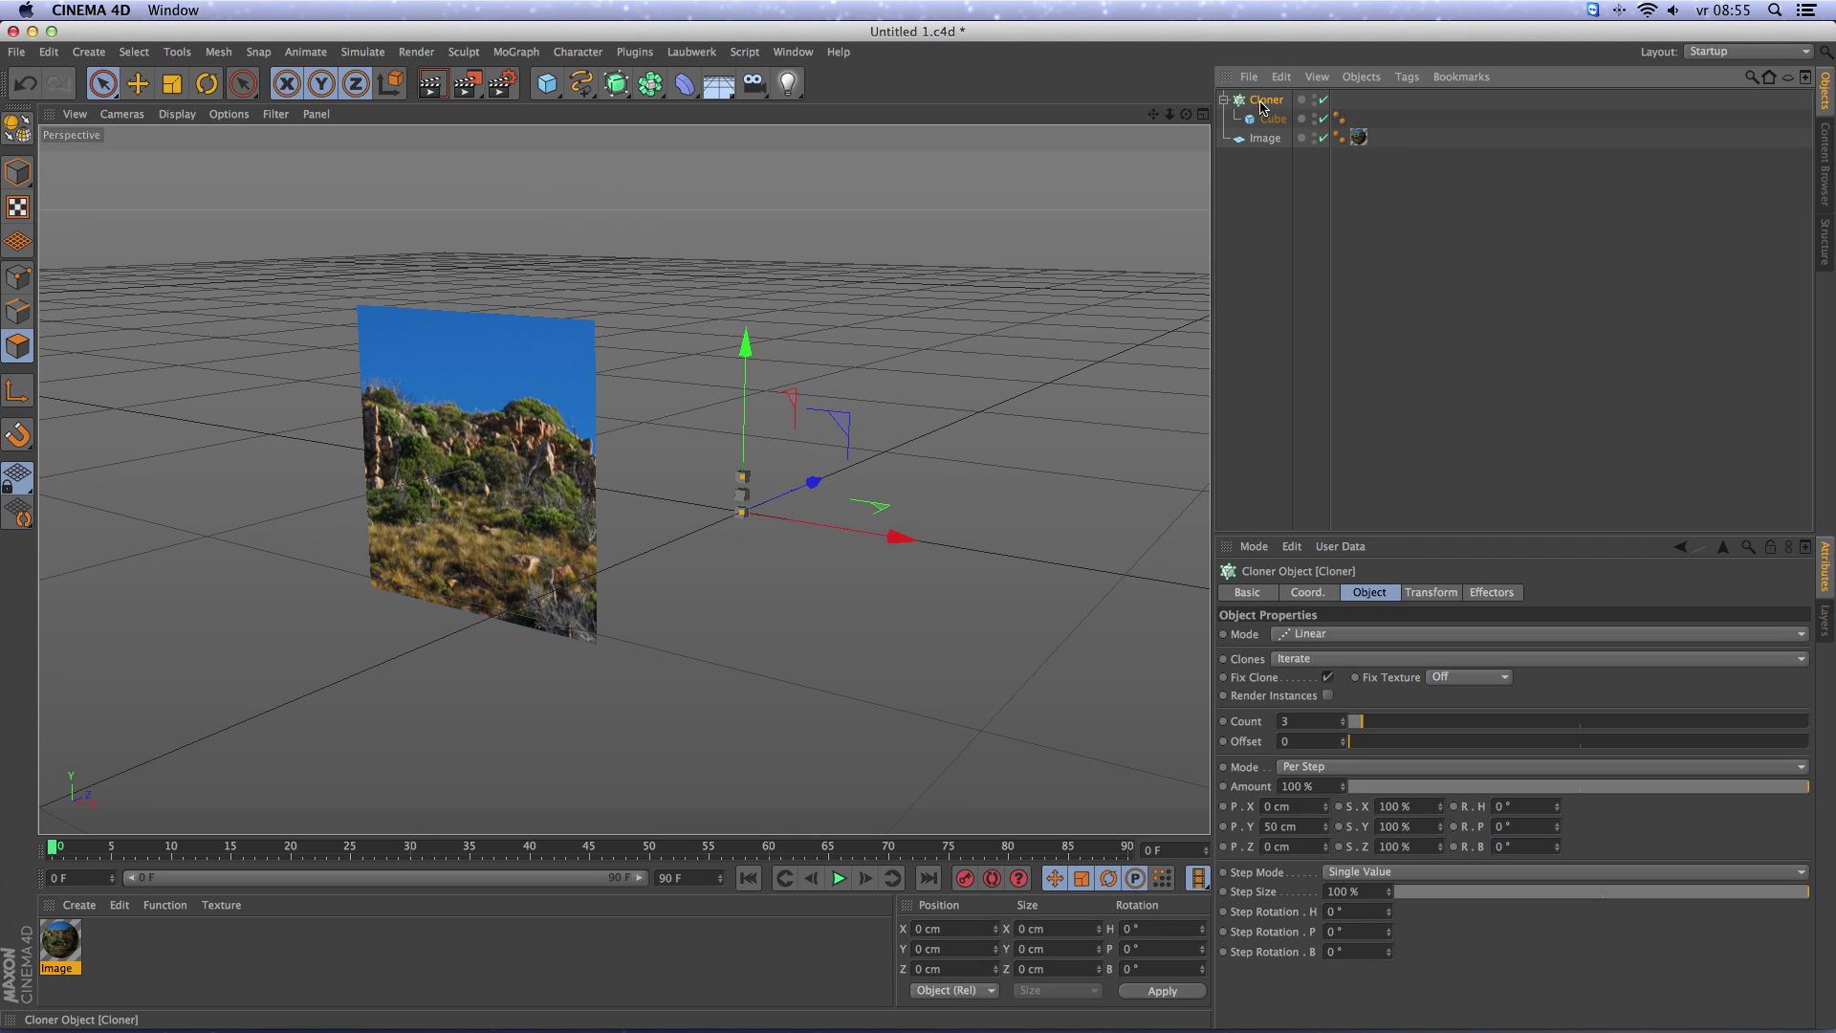
{"action": "left_click", "coordinate": [1301, 635]}
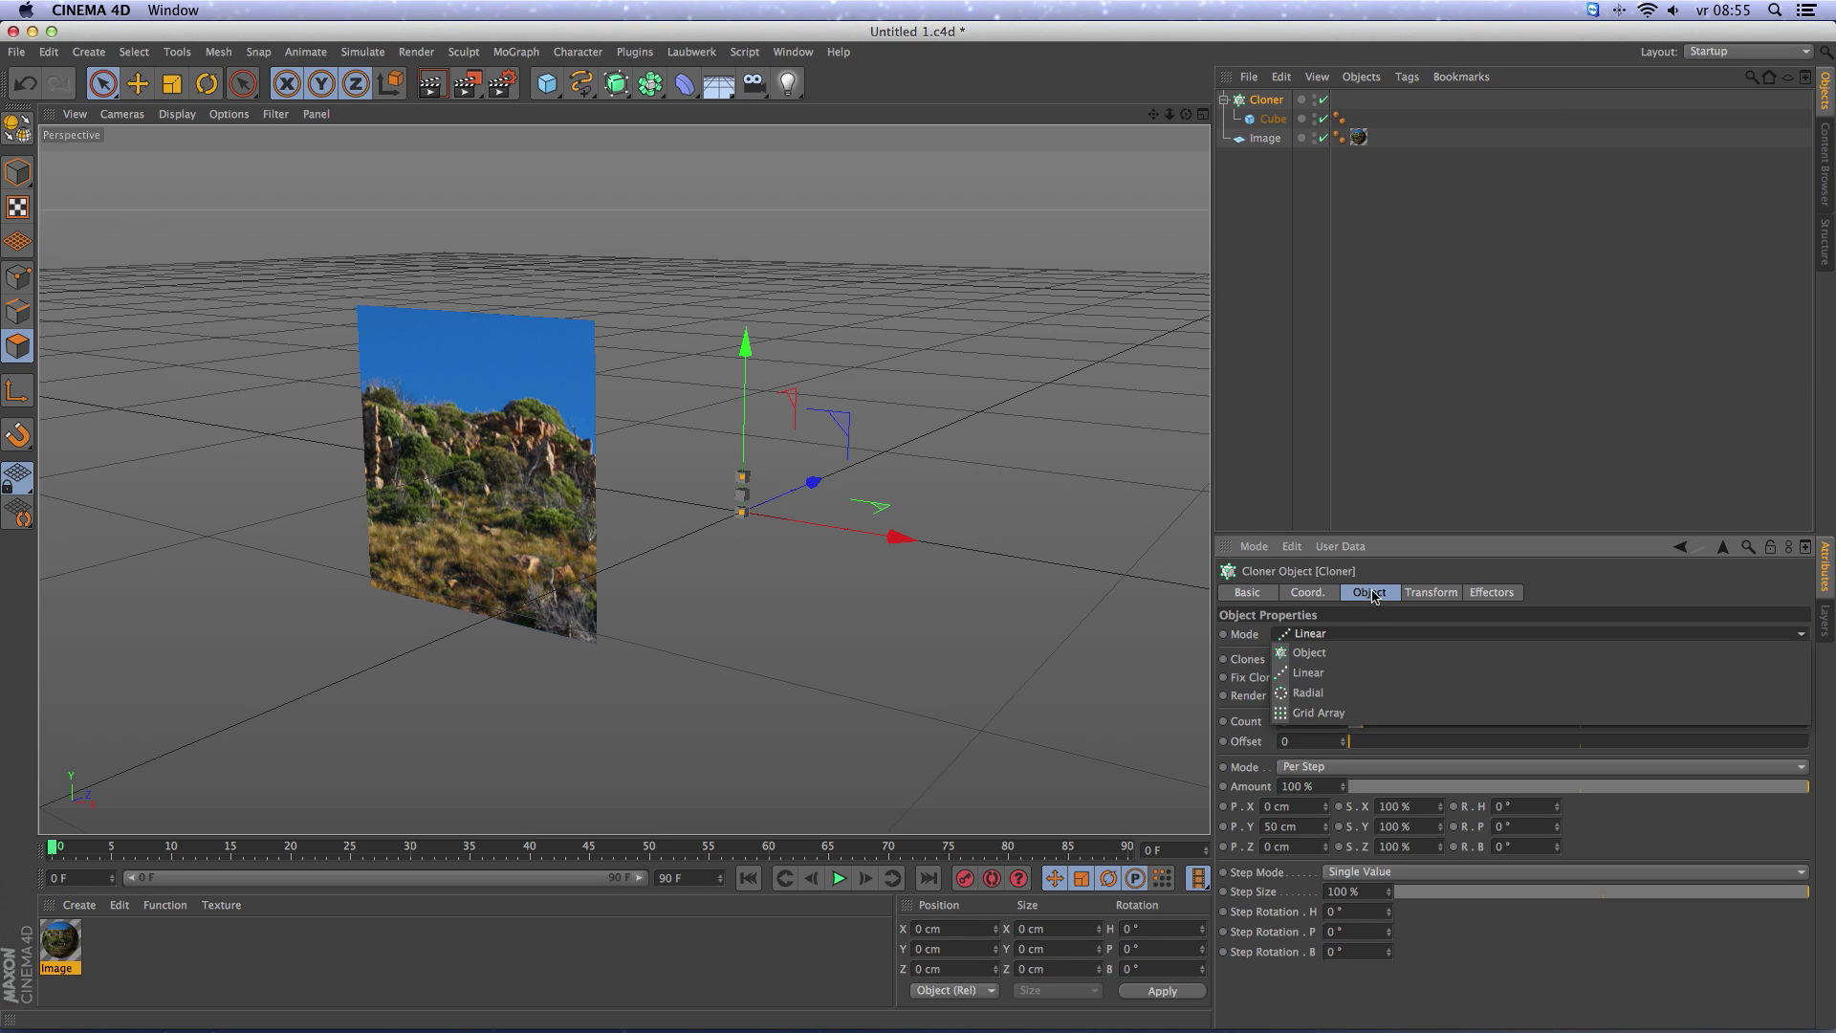
{"action": "left_click", "coordinate": [1315, 713]}
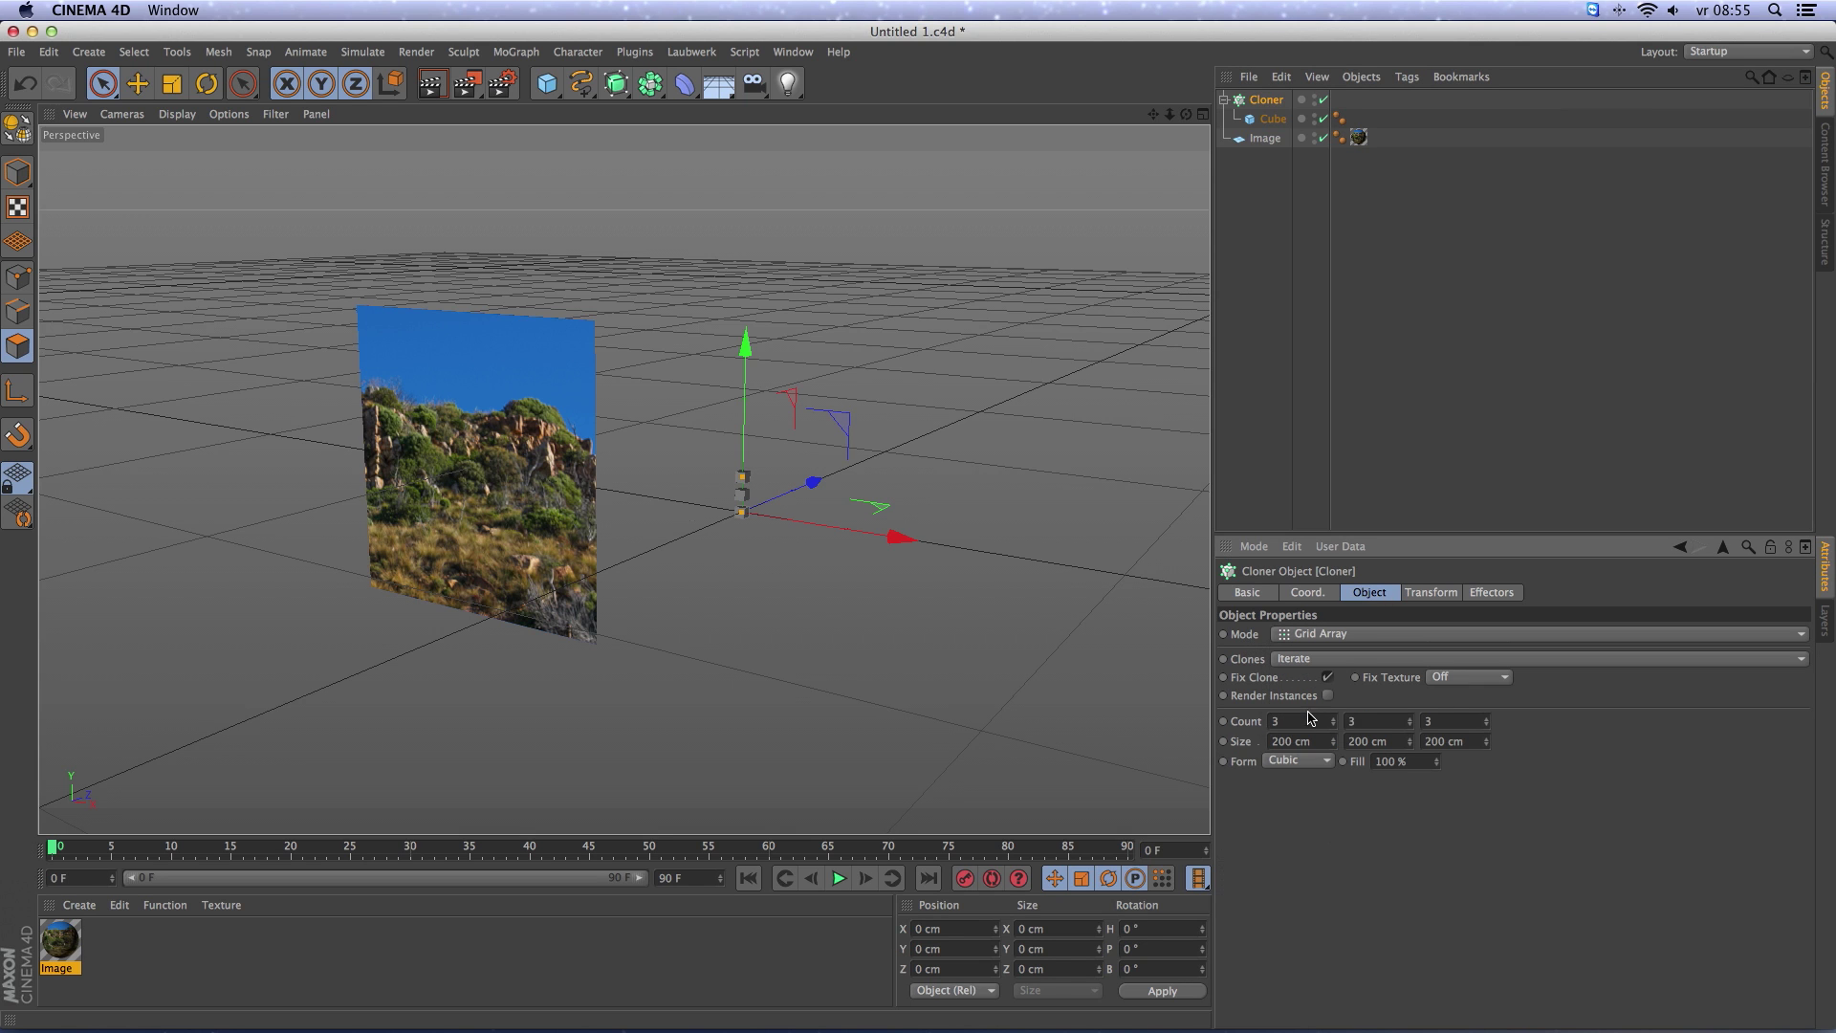
Make the grid one layer deep and spread it over 1000 × 1000 cm.
{"action": "left_click", "coordinate": [1487, 725]}
{"action": "left_click", "coordinate": [1487, 725]}
{"action": "left_click_drag", "start_coordinate": [1320, 742], "coordinate": [1225, 743]}
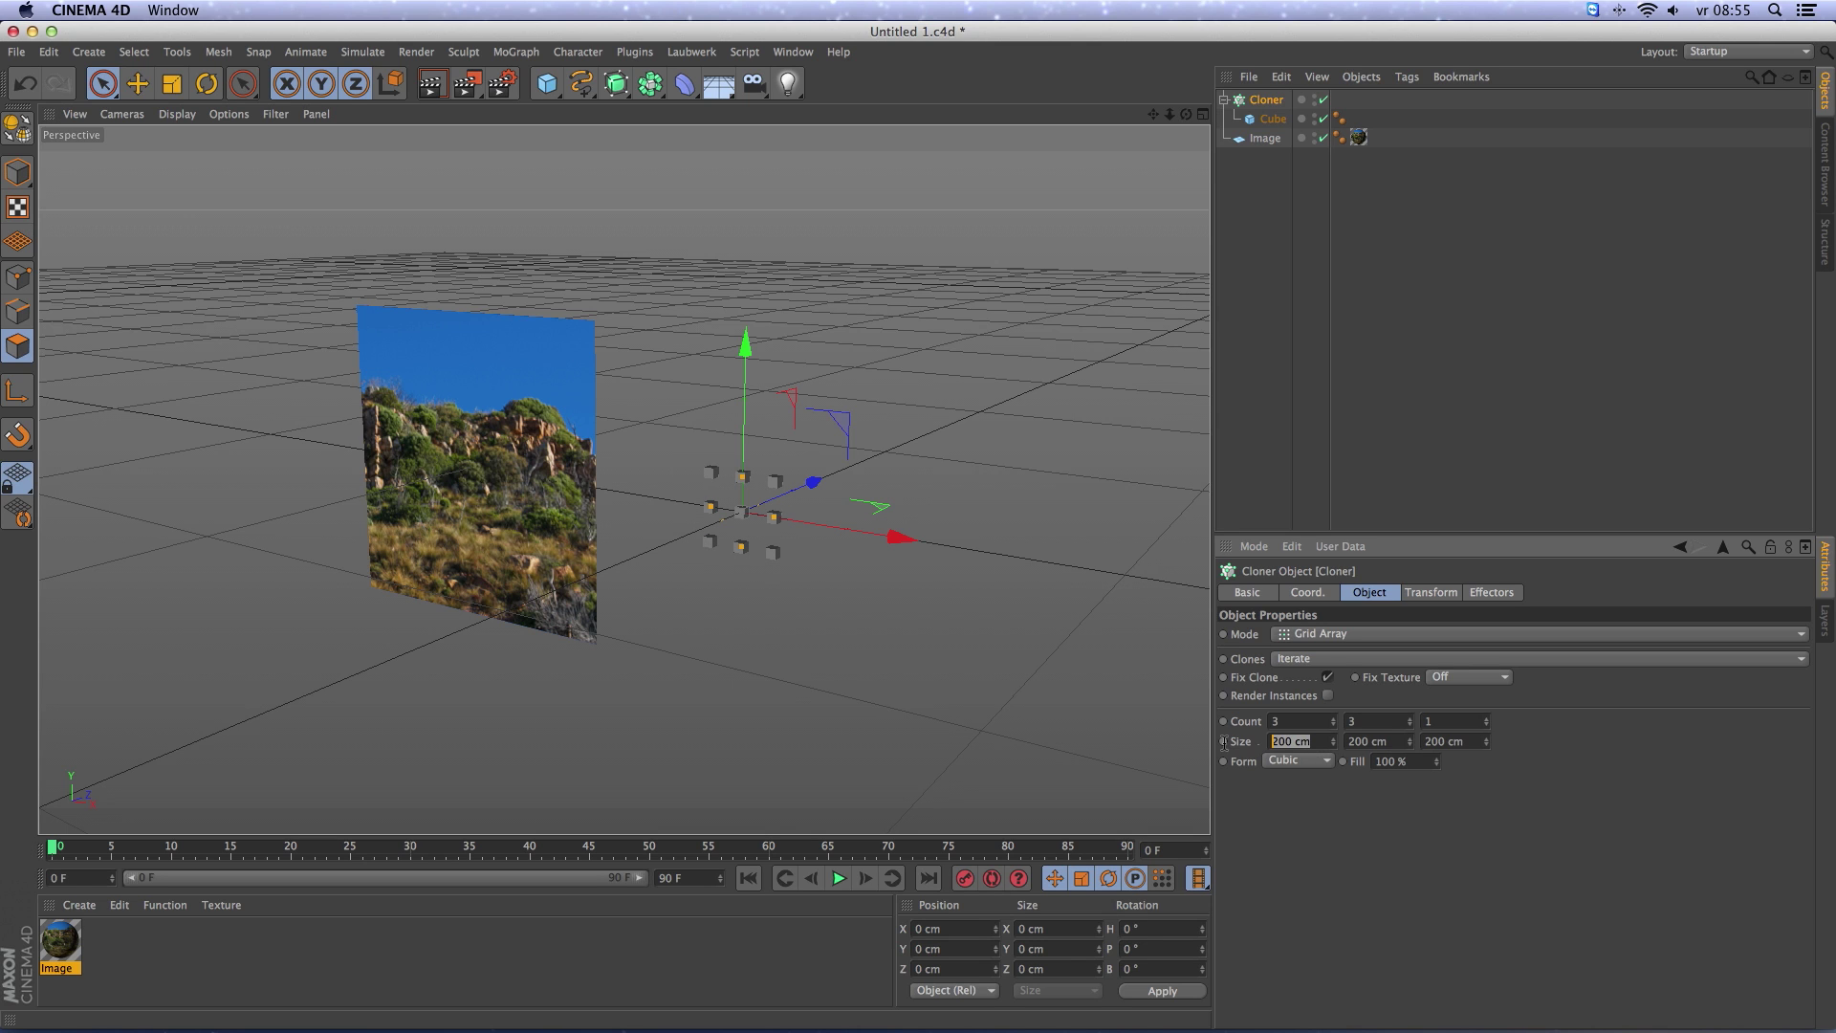
{"action": "type", "text": "1000"}
{"action": "key", "text": "Tab"}
{"action": "type", "text": "10"}
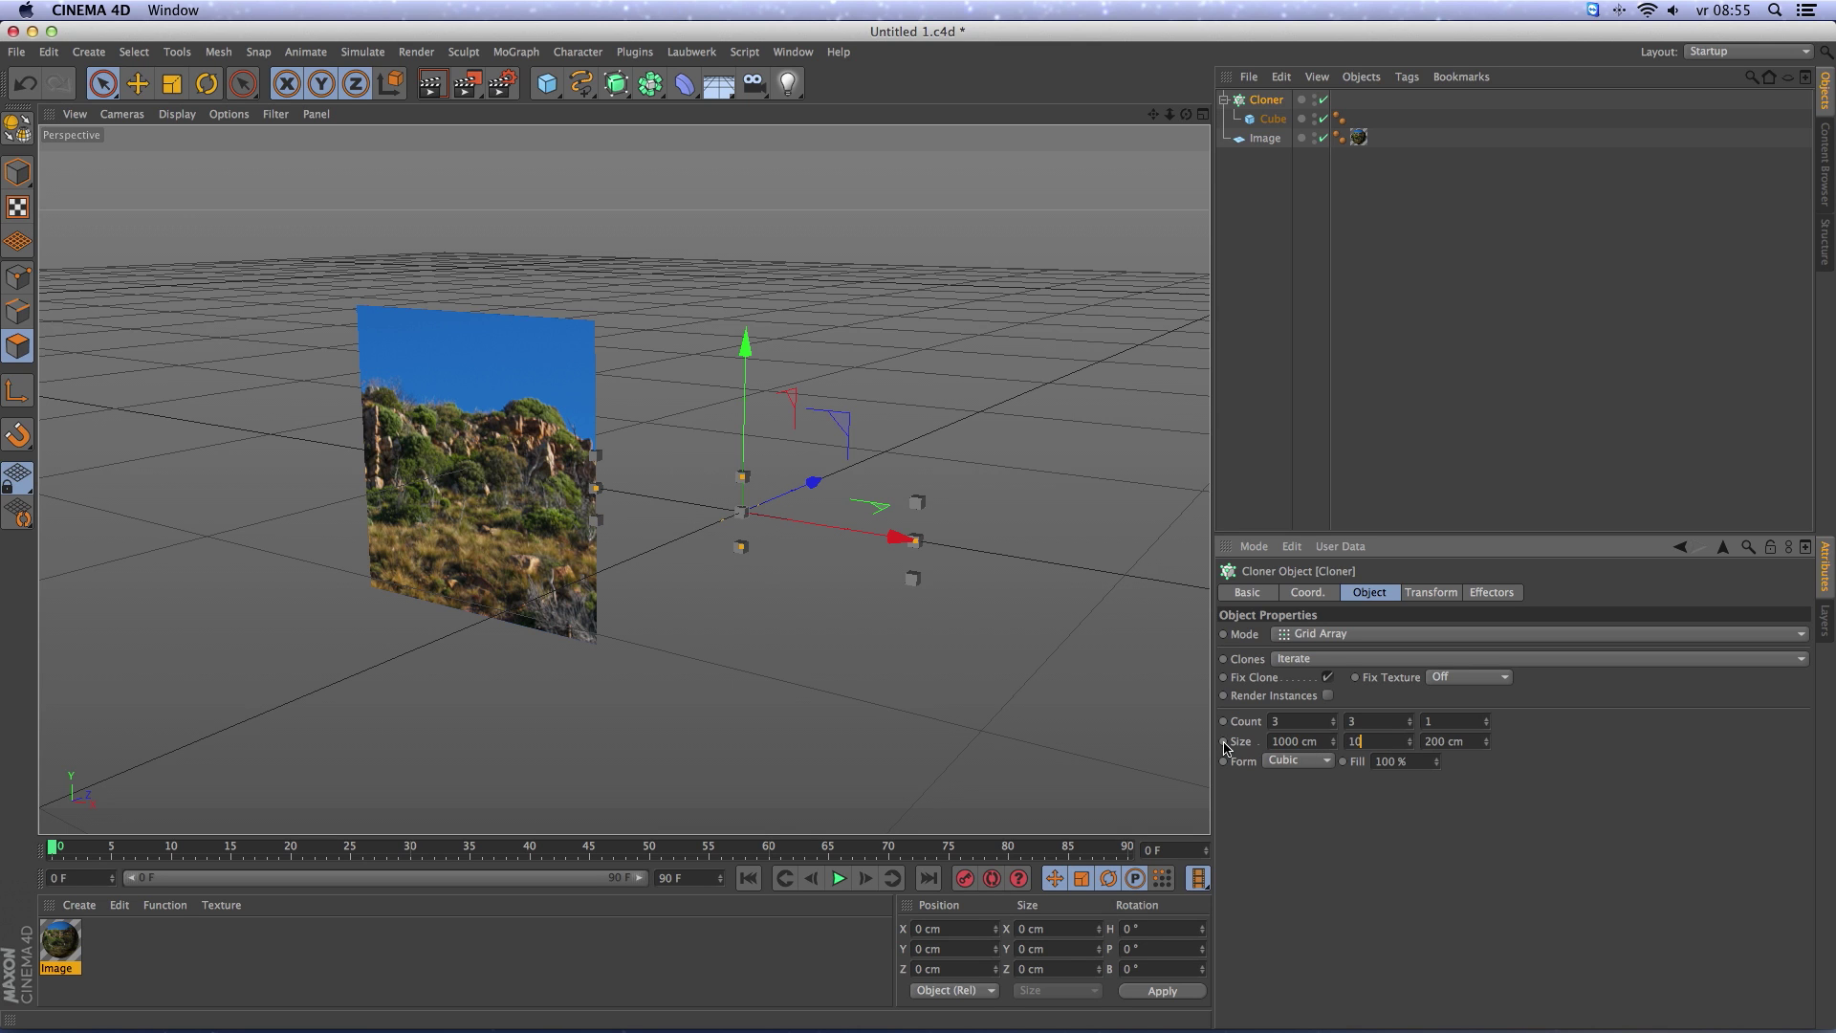
{"action": "type", "text": "00"}
{"action": "key", "text": "Tab"}
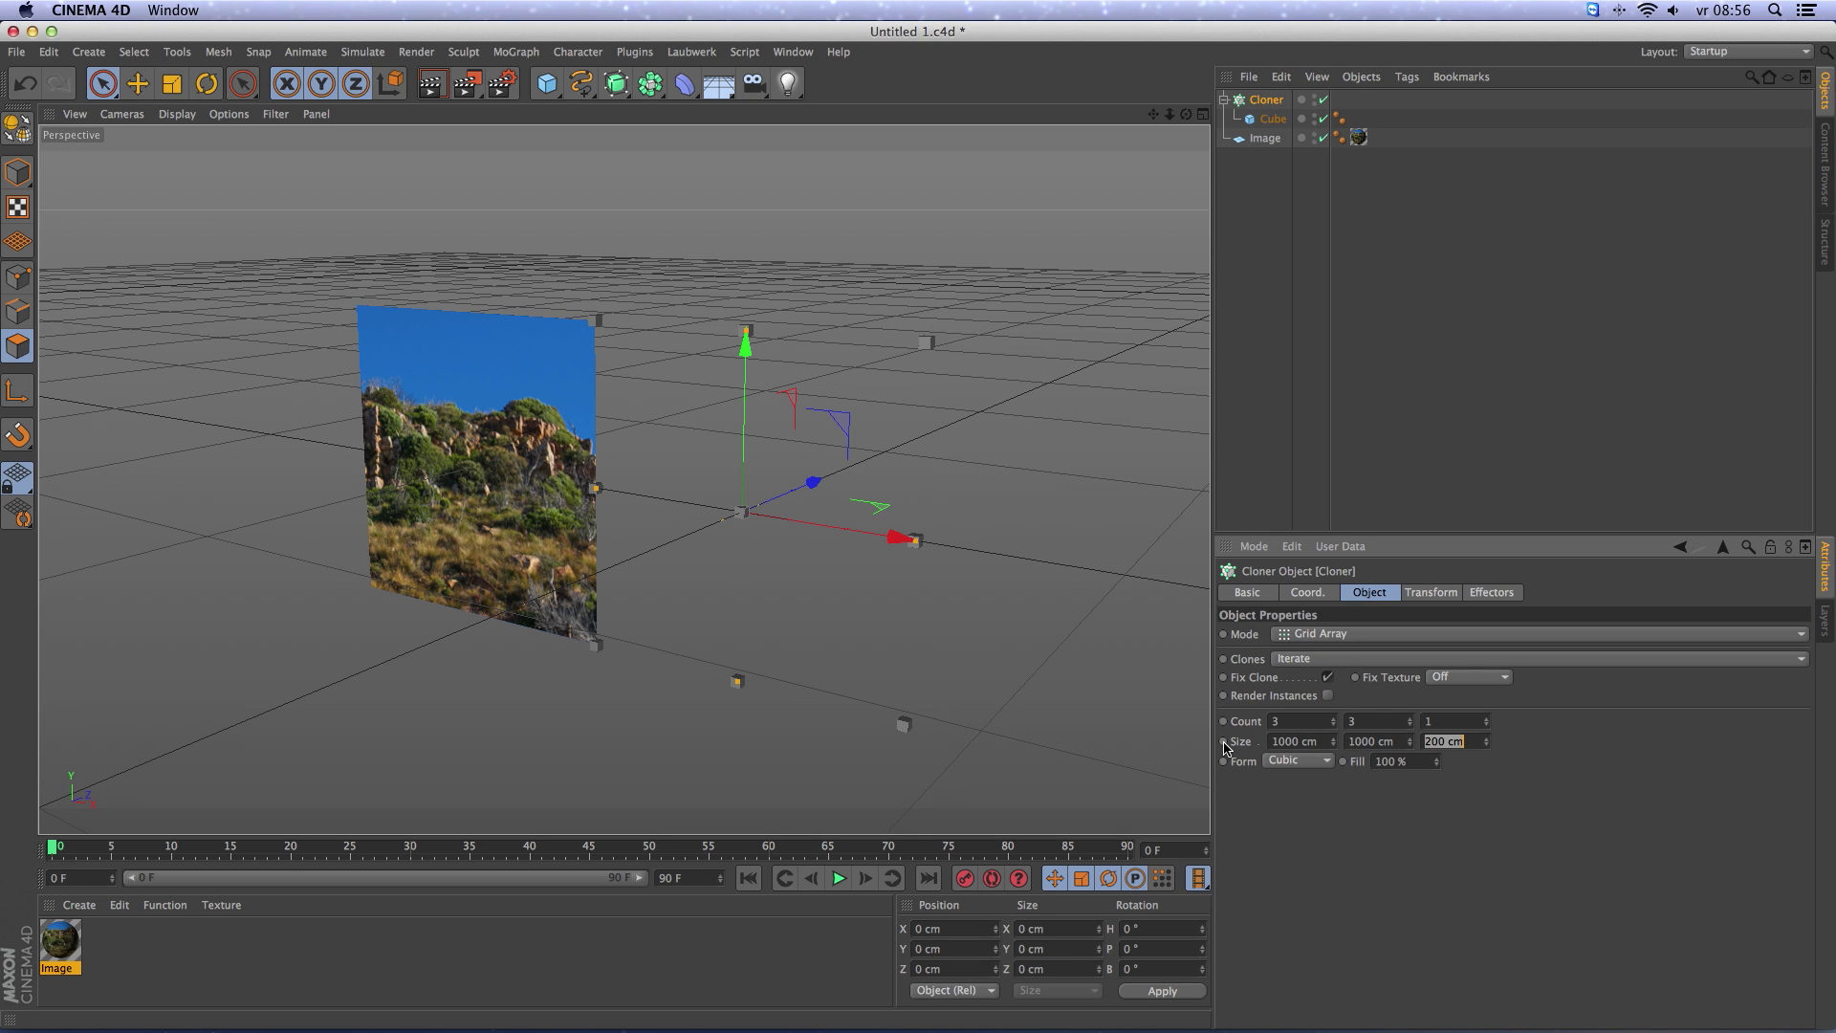
{"action": "left_click", "coordinate": [1300, 722]}
Set the cloner to 33 × 33 clones and orbit the view toward the photo plane.
{"action": "key", "text": "Tab"}
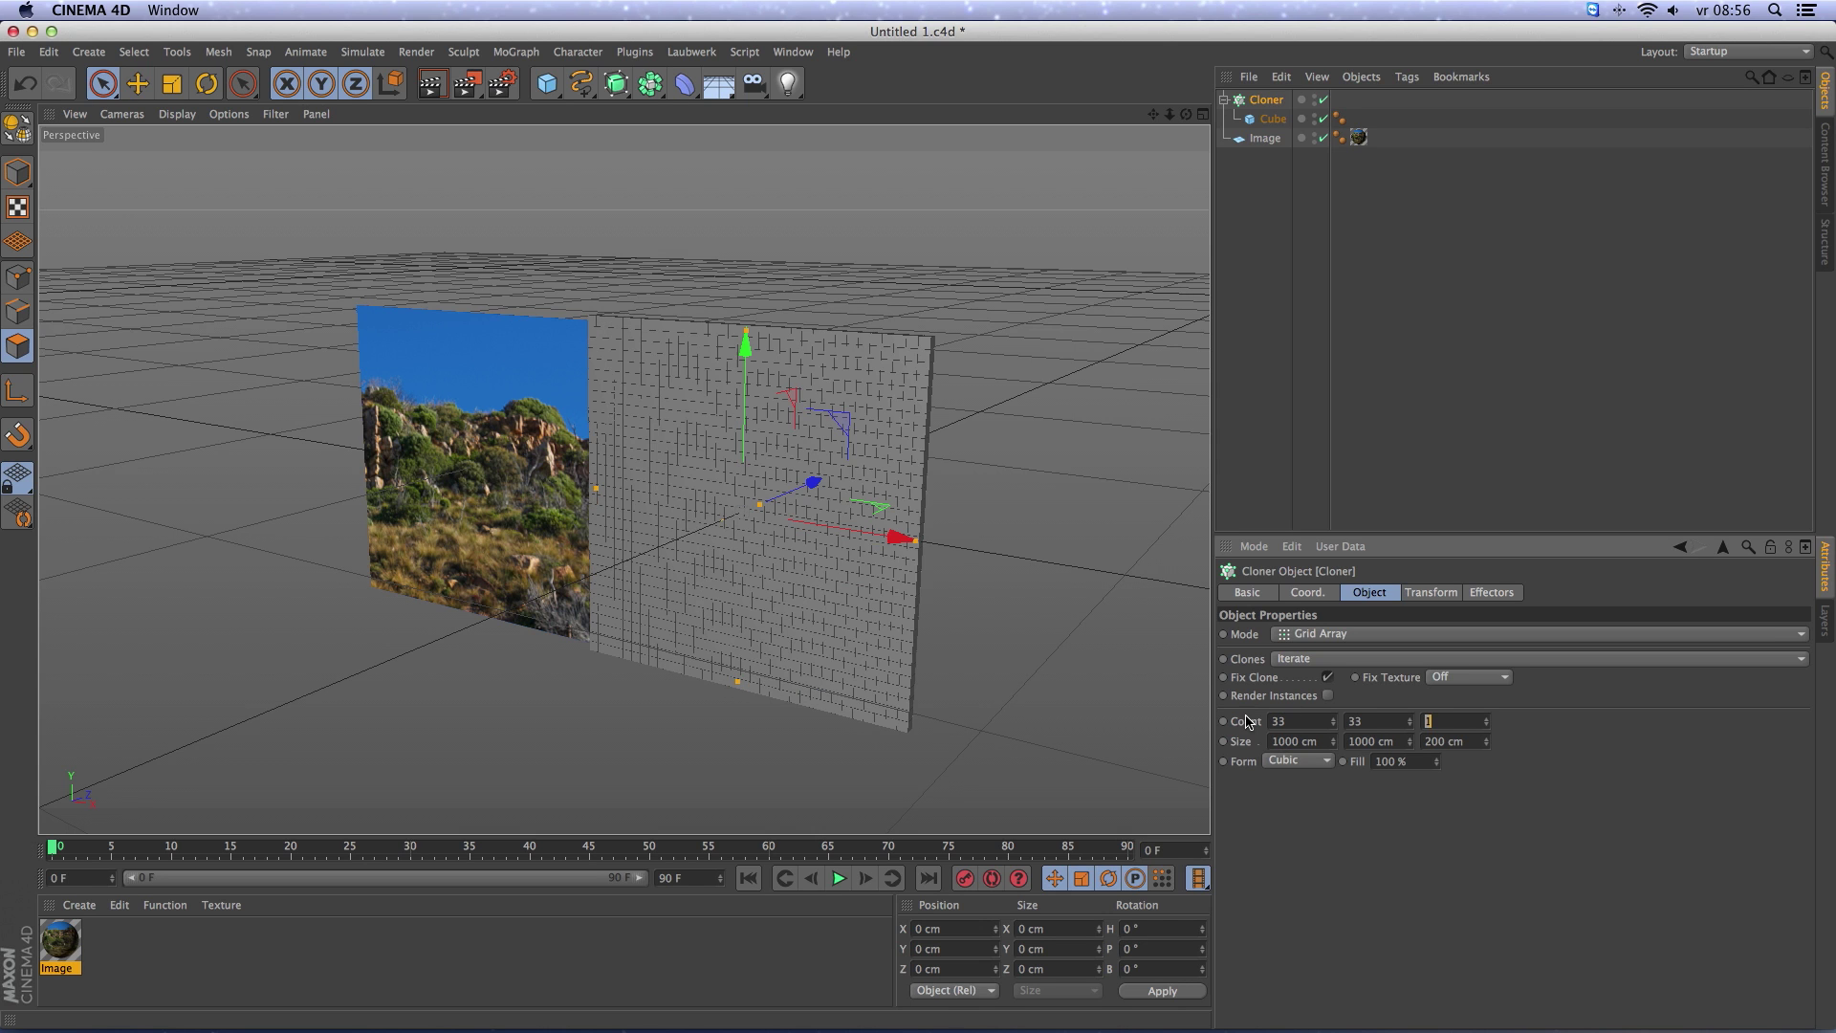
{"action": "scroll", "coordinate": [867, 591], "scroll_direction": "up", "scroll_amount": 2}
{"action": "left_click_drag", "start_coordinate": [868, 591], "coordinate": [921, 568], "text": "alt"}
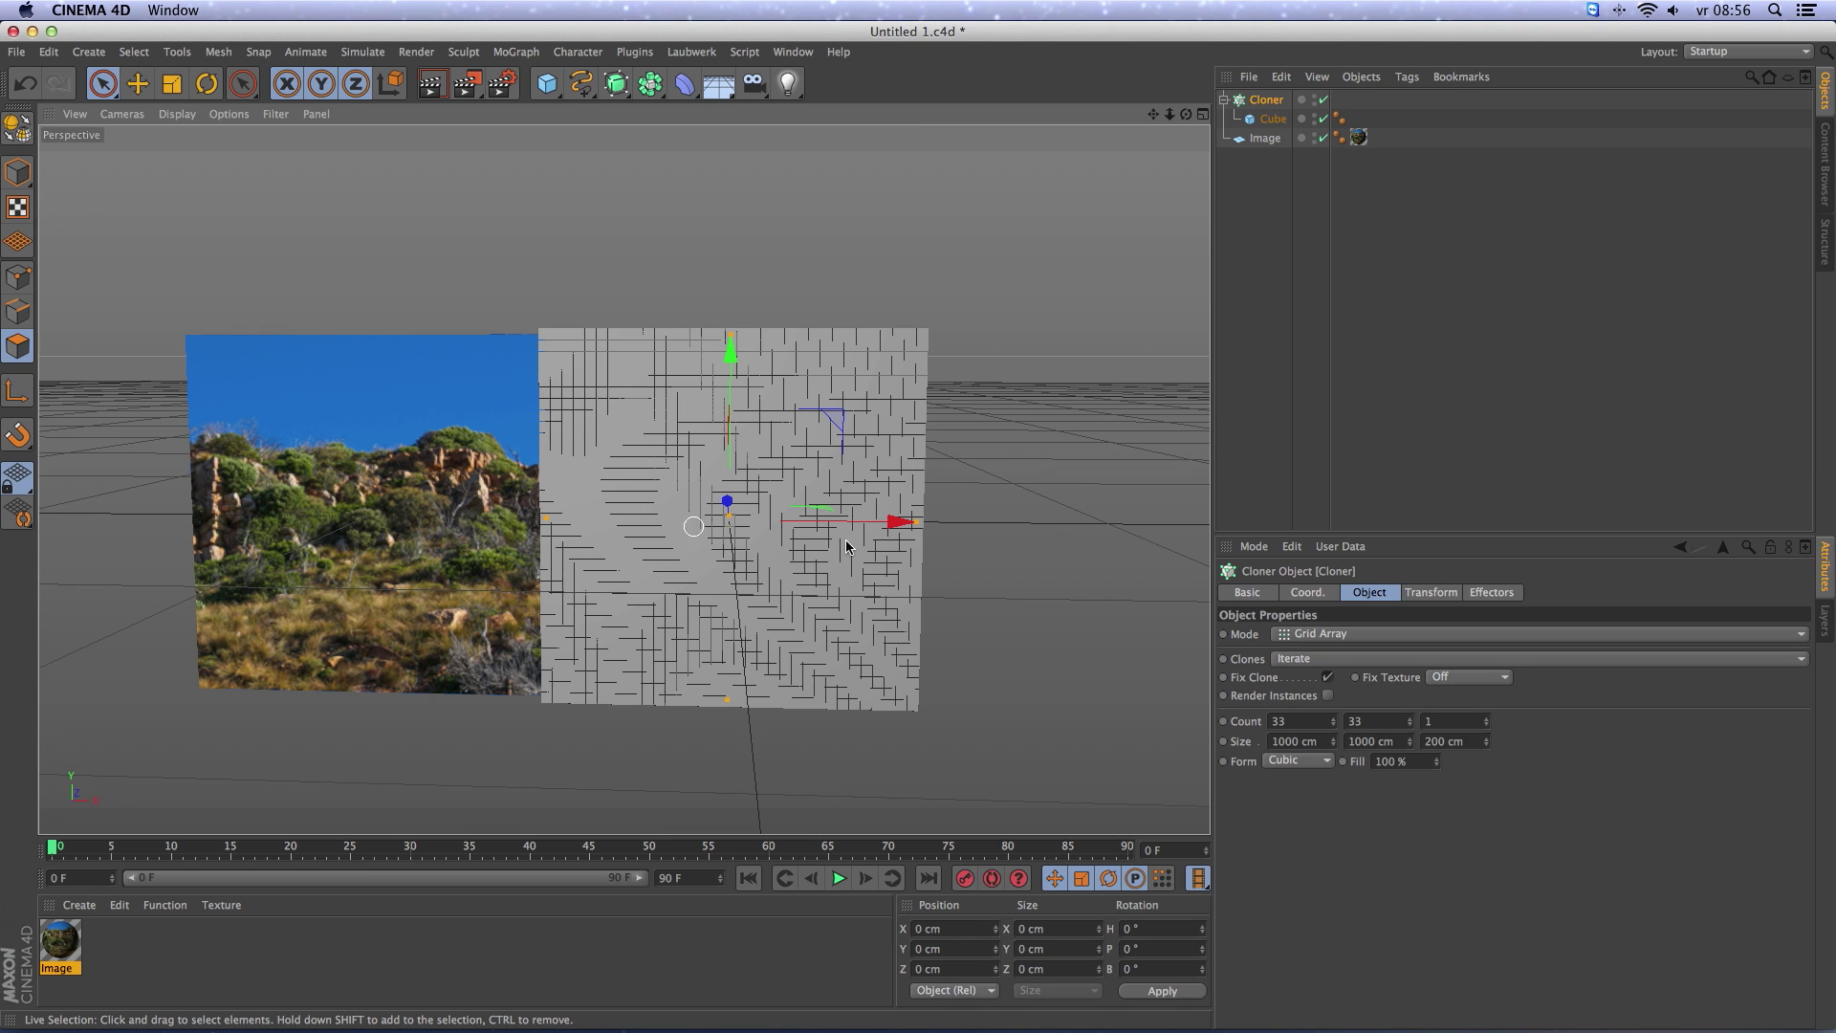
Add a second material named Shader and load a MoGraph Multi Shader into its Color texture.
{"action": "left_click", "coordinate": [1263, 138]}
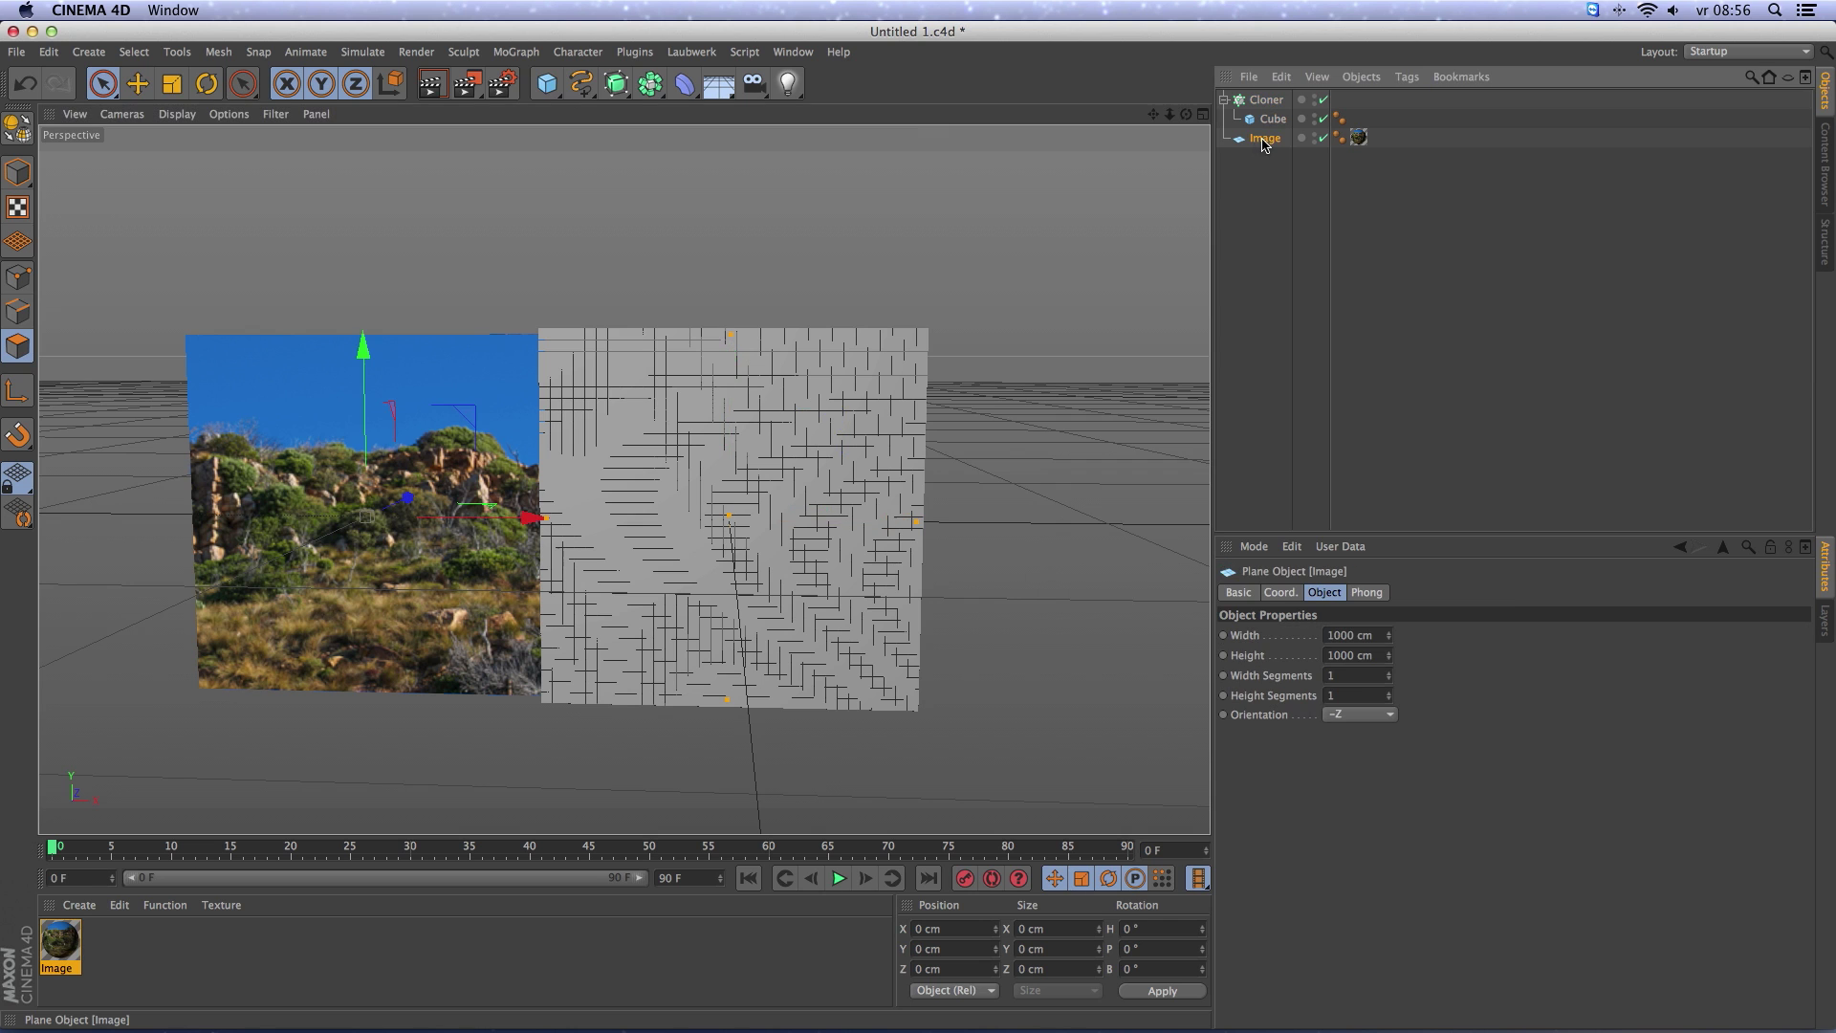
{"action": "left_click", "coordinate": [80, 905]}
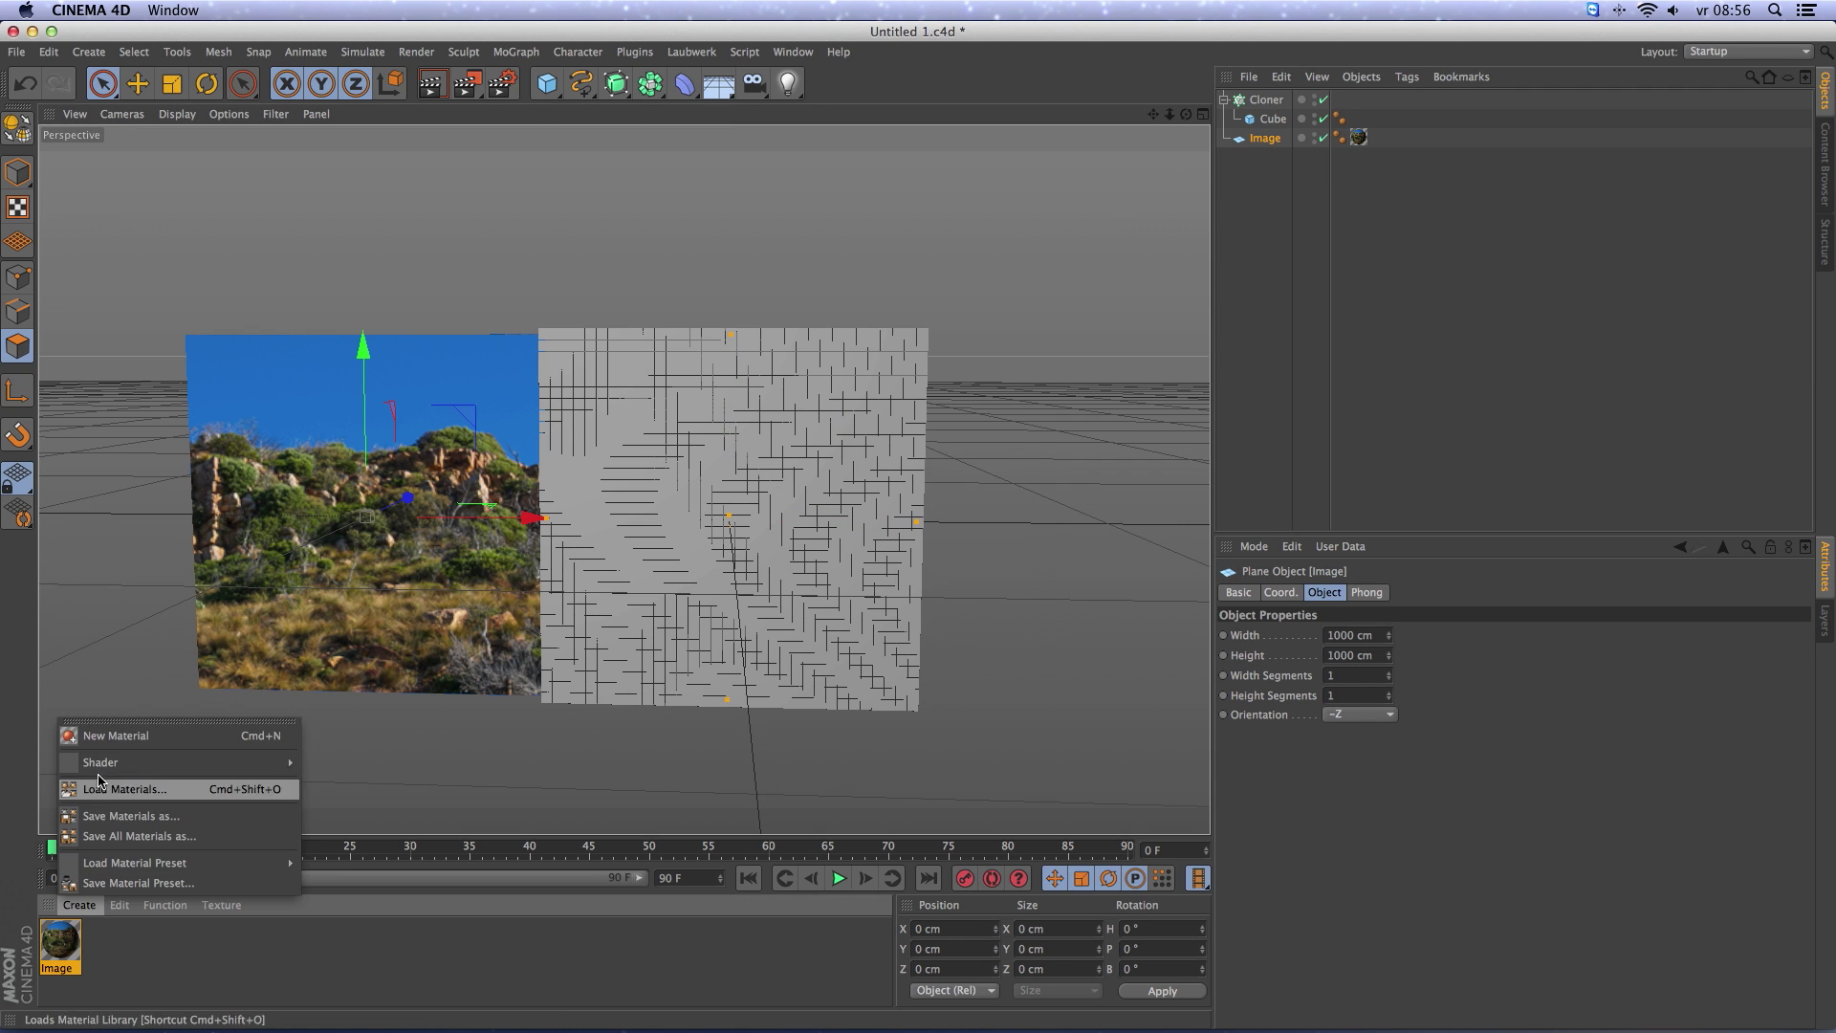
{"action": "left_click", "coordinate": [100, 736]}
{"action": "double_click", "coordinate": [67, 942]}
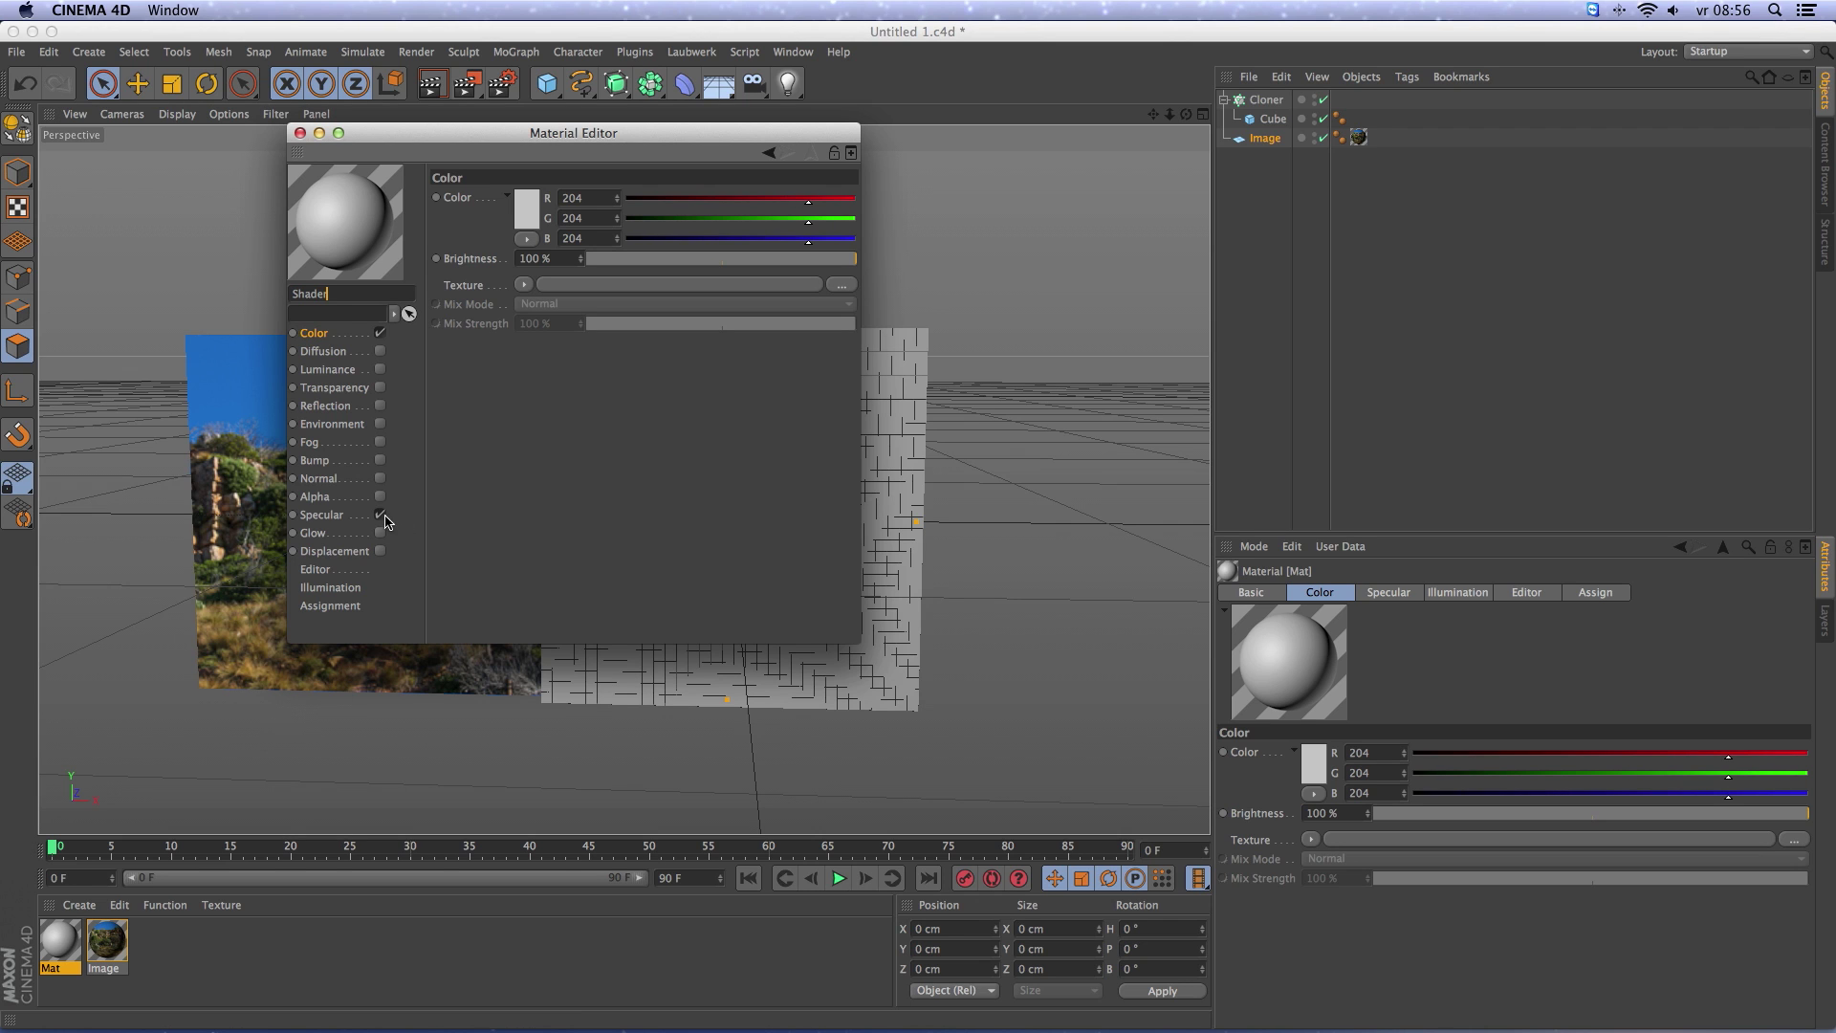
{"action": "key", "text": "Return"}
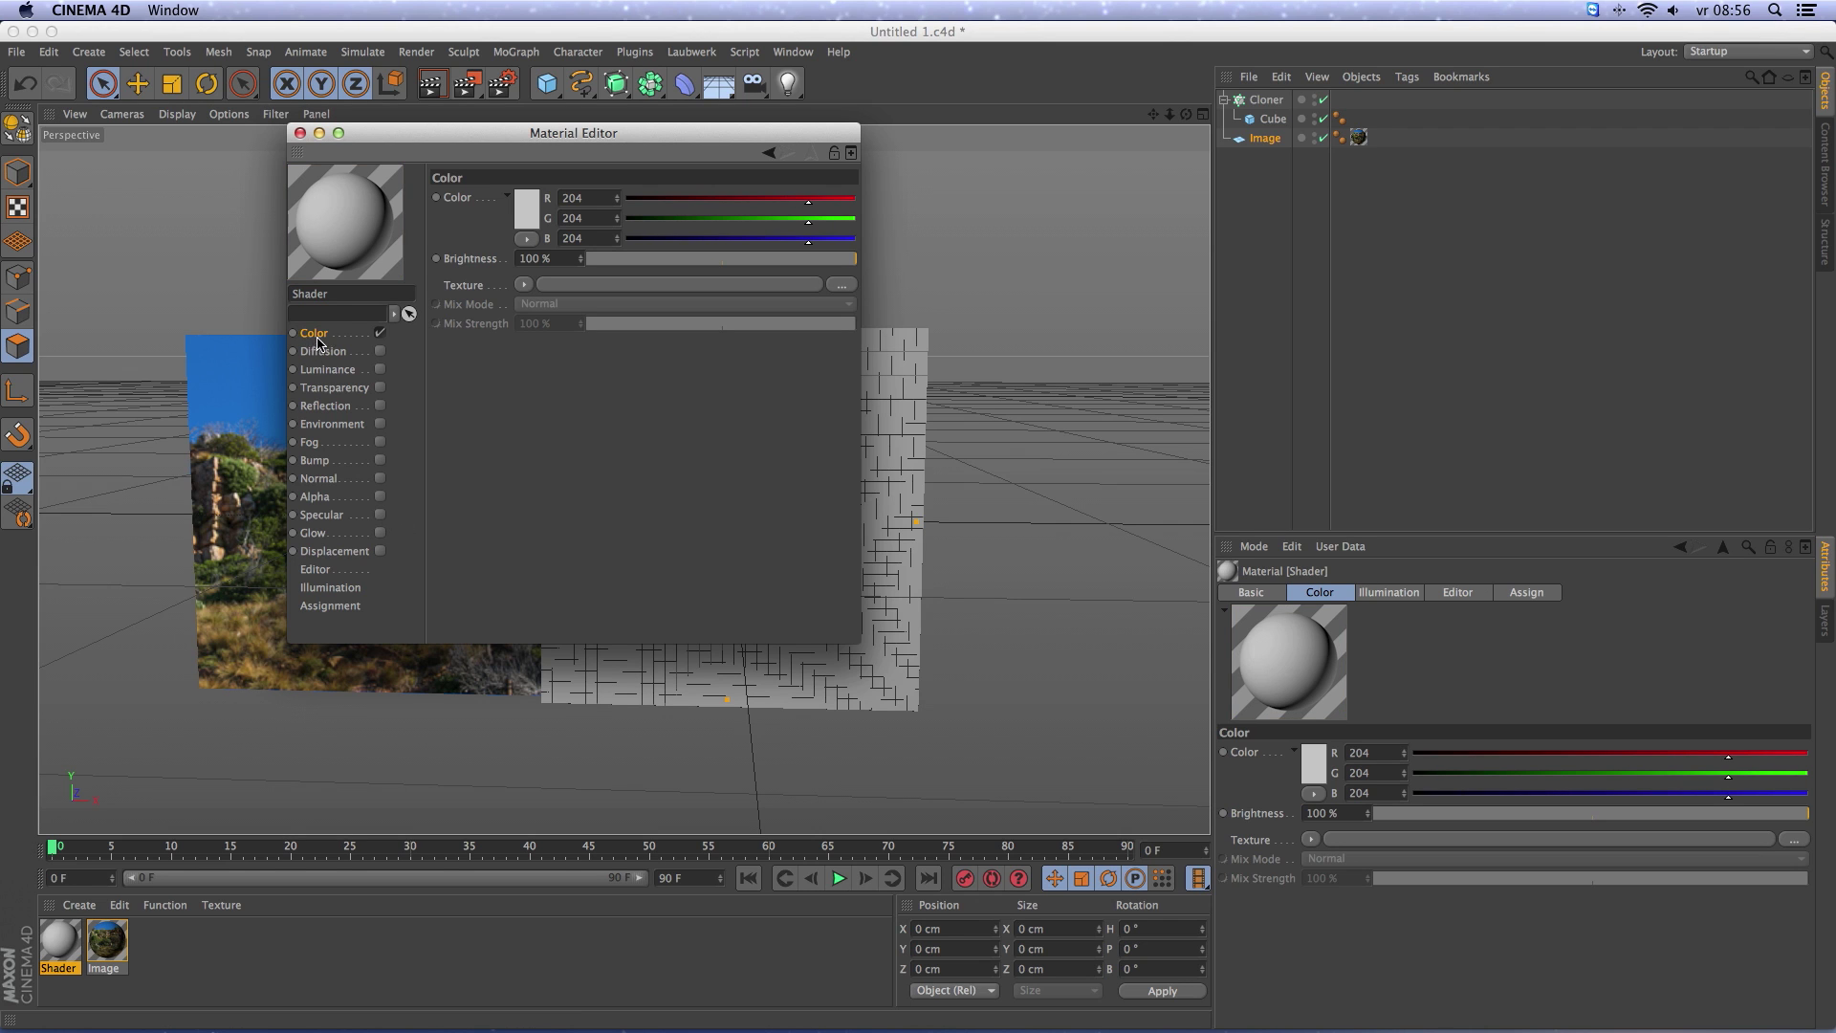
{"action": "left_click", "coordinate": [524, 285]}
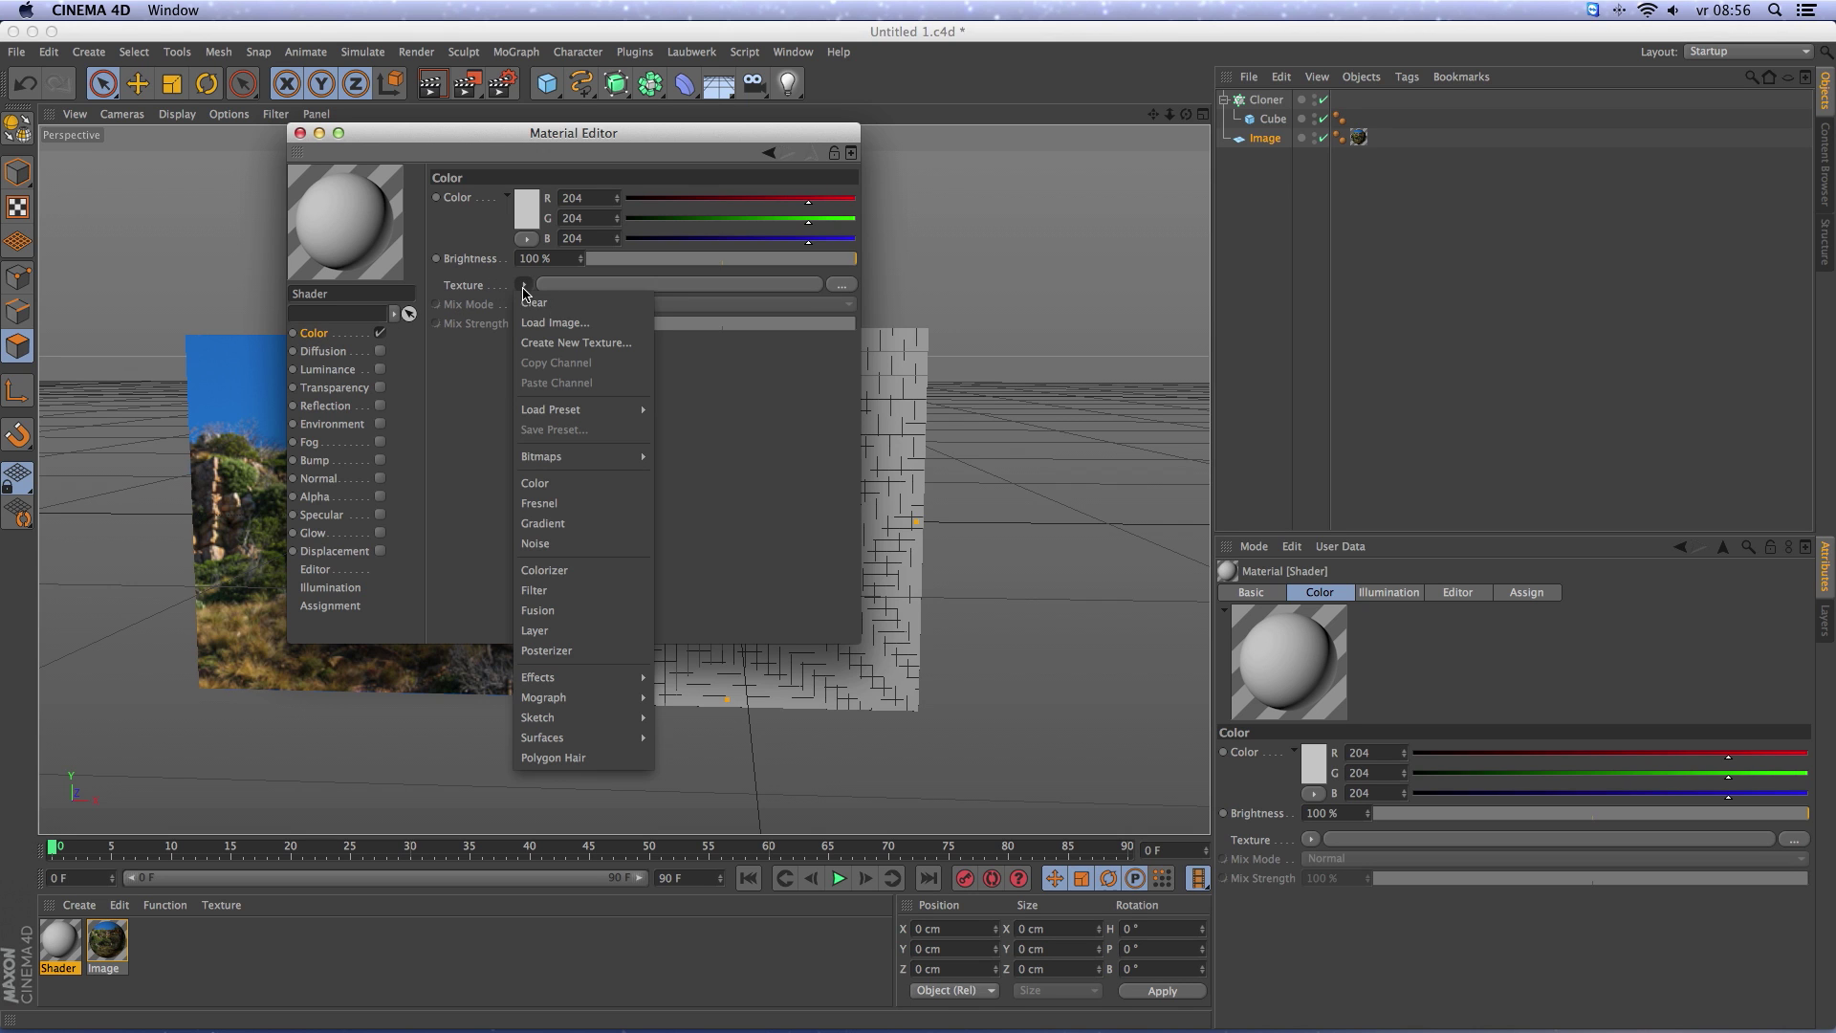
{"action": "mouse_move", "coordinate": [574, 697]}
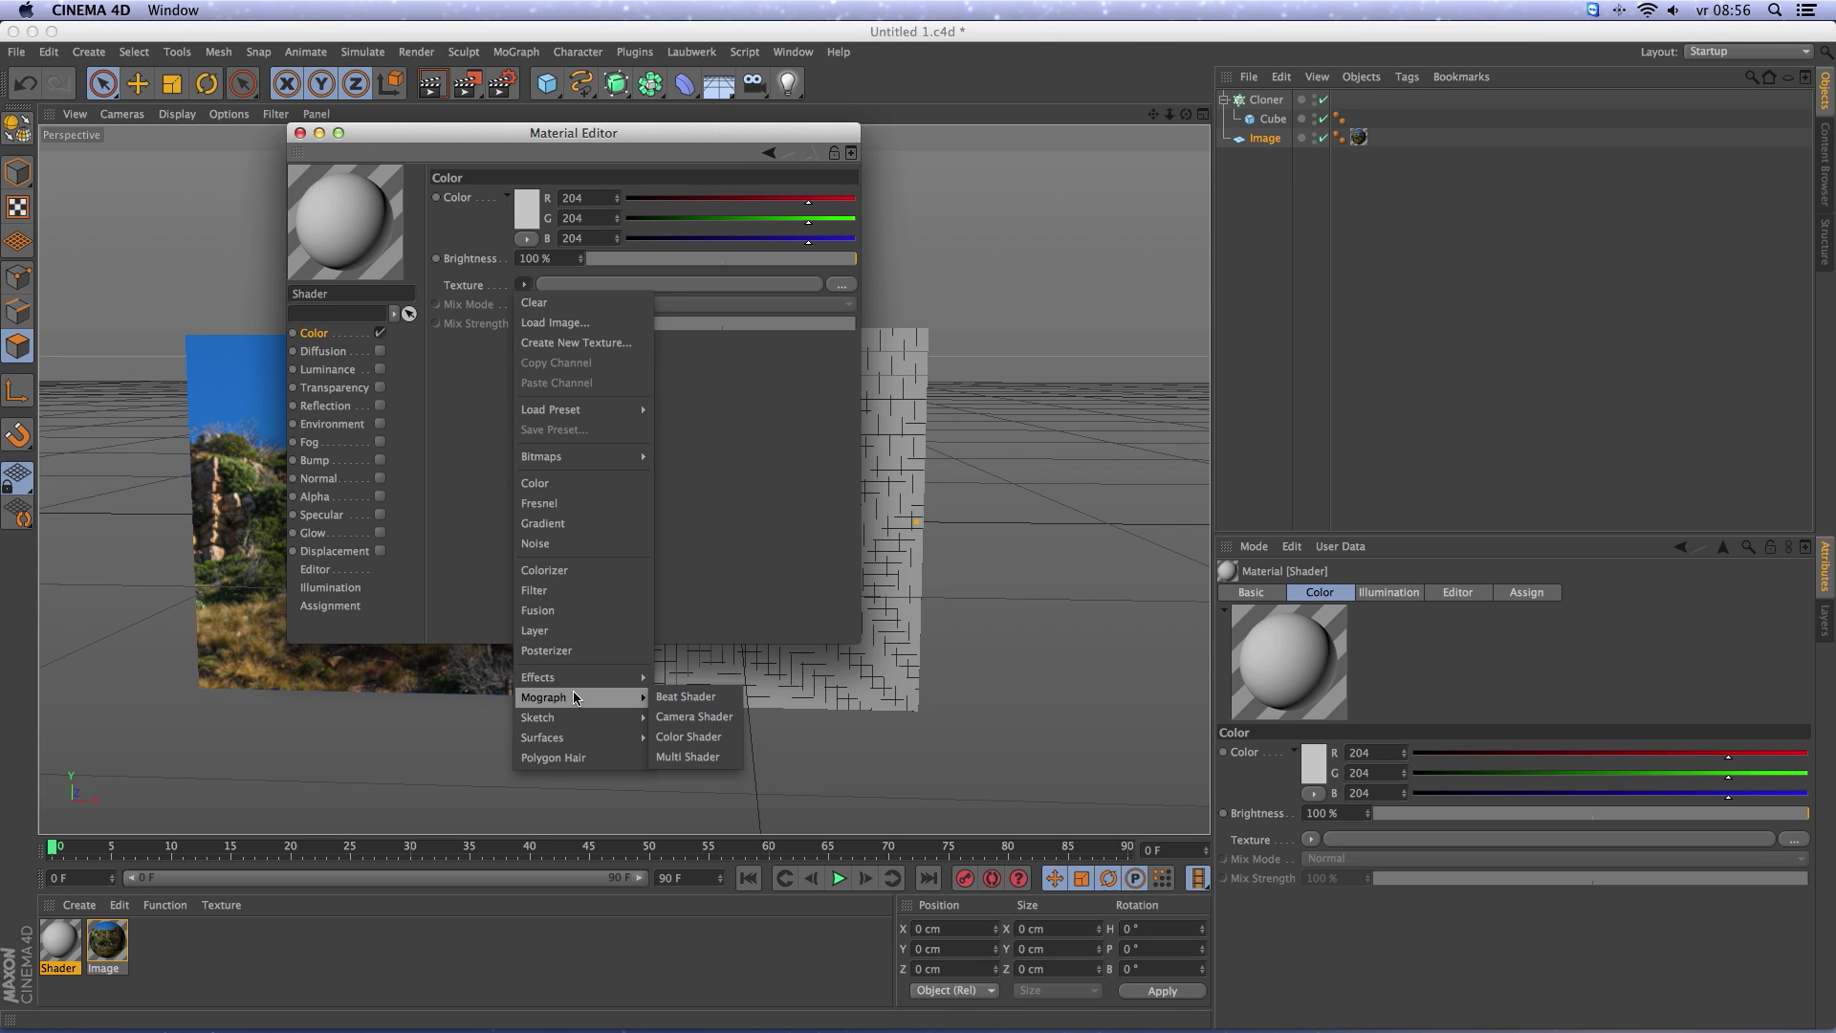
{"action": "left_click", "coordinate": [685, 758]}
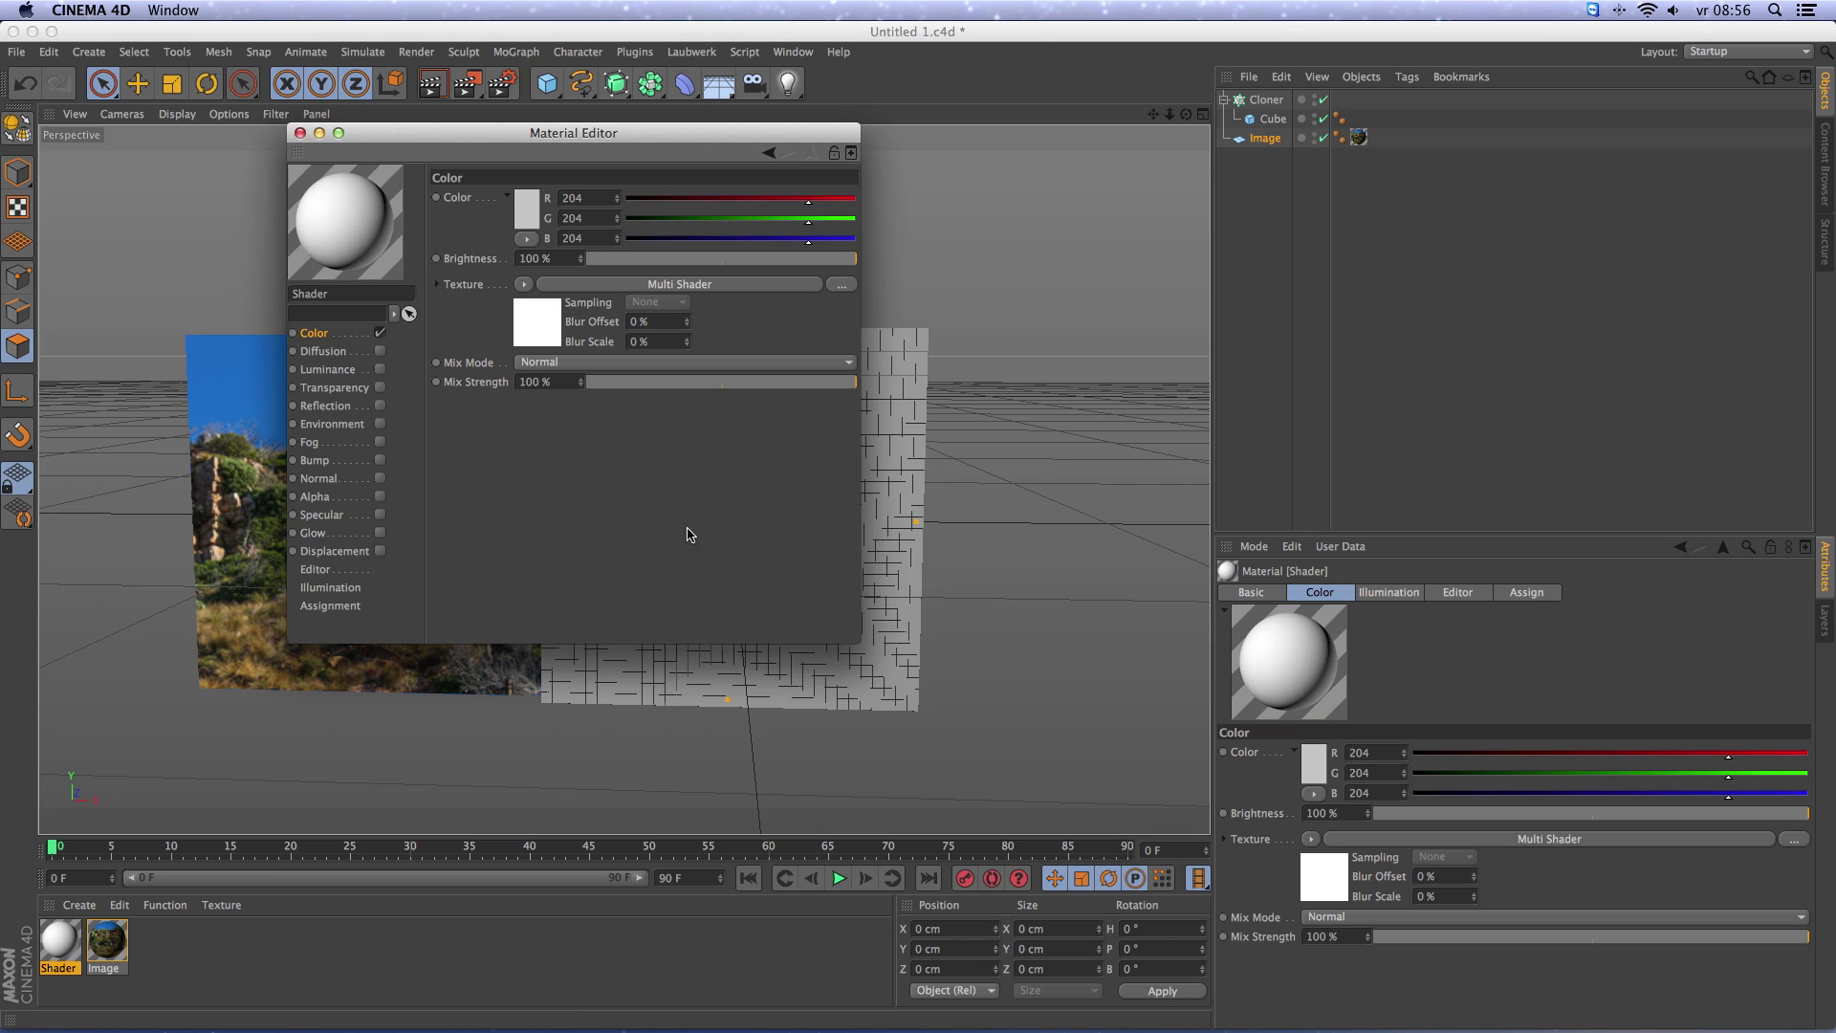
Set the Multi Shader to Average Color (Euclidean Color Distance) and add the Images folder photos without copying them.
{"action": "left_click", "coordinate": [673, 285]}
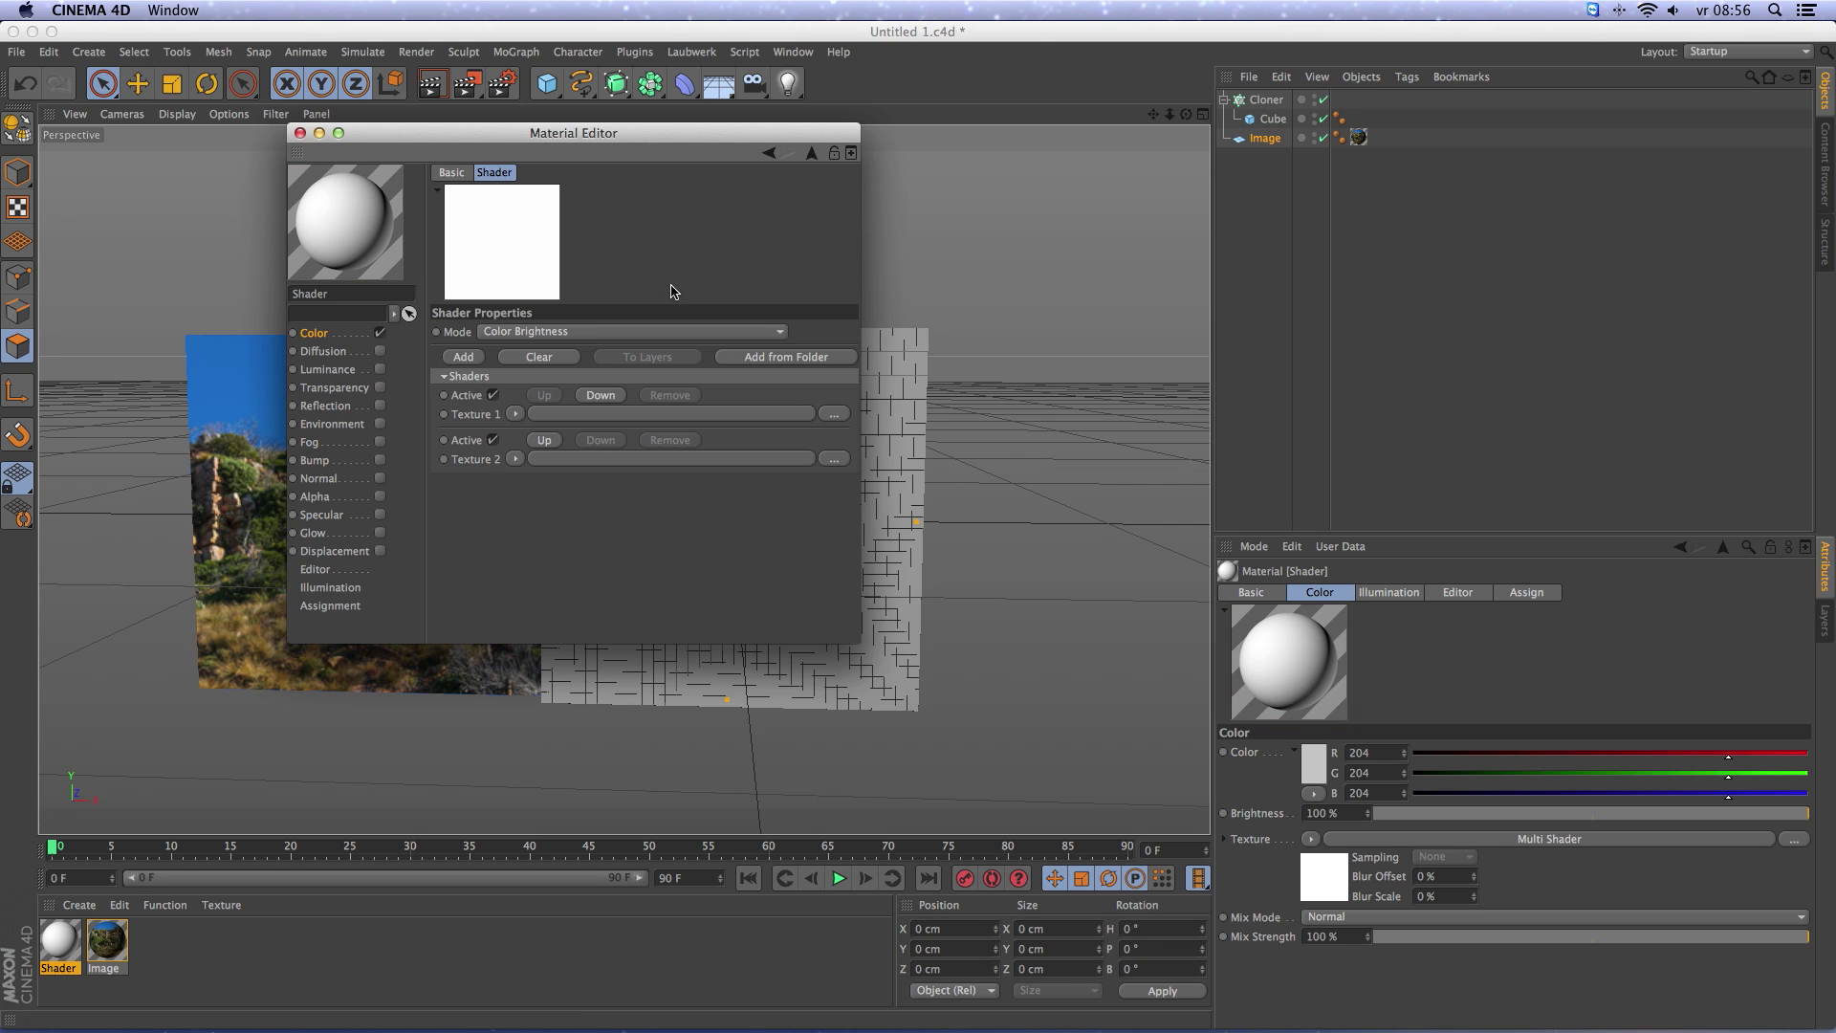
{"action": "left_click", "coordinate": [528, 334]}
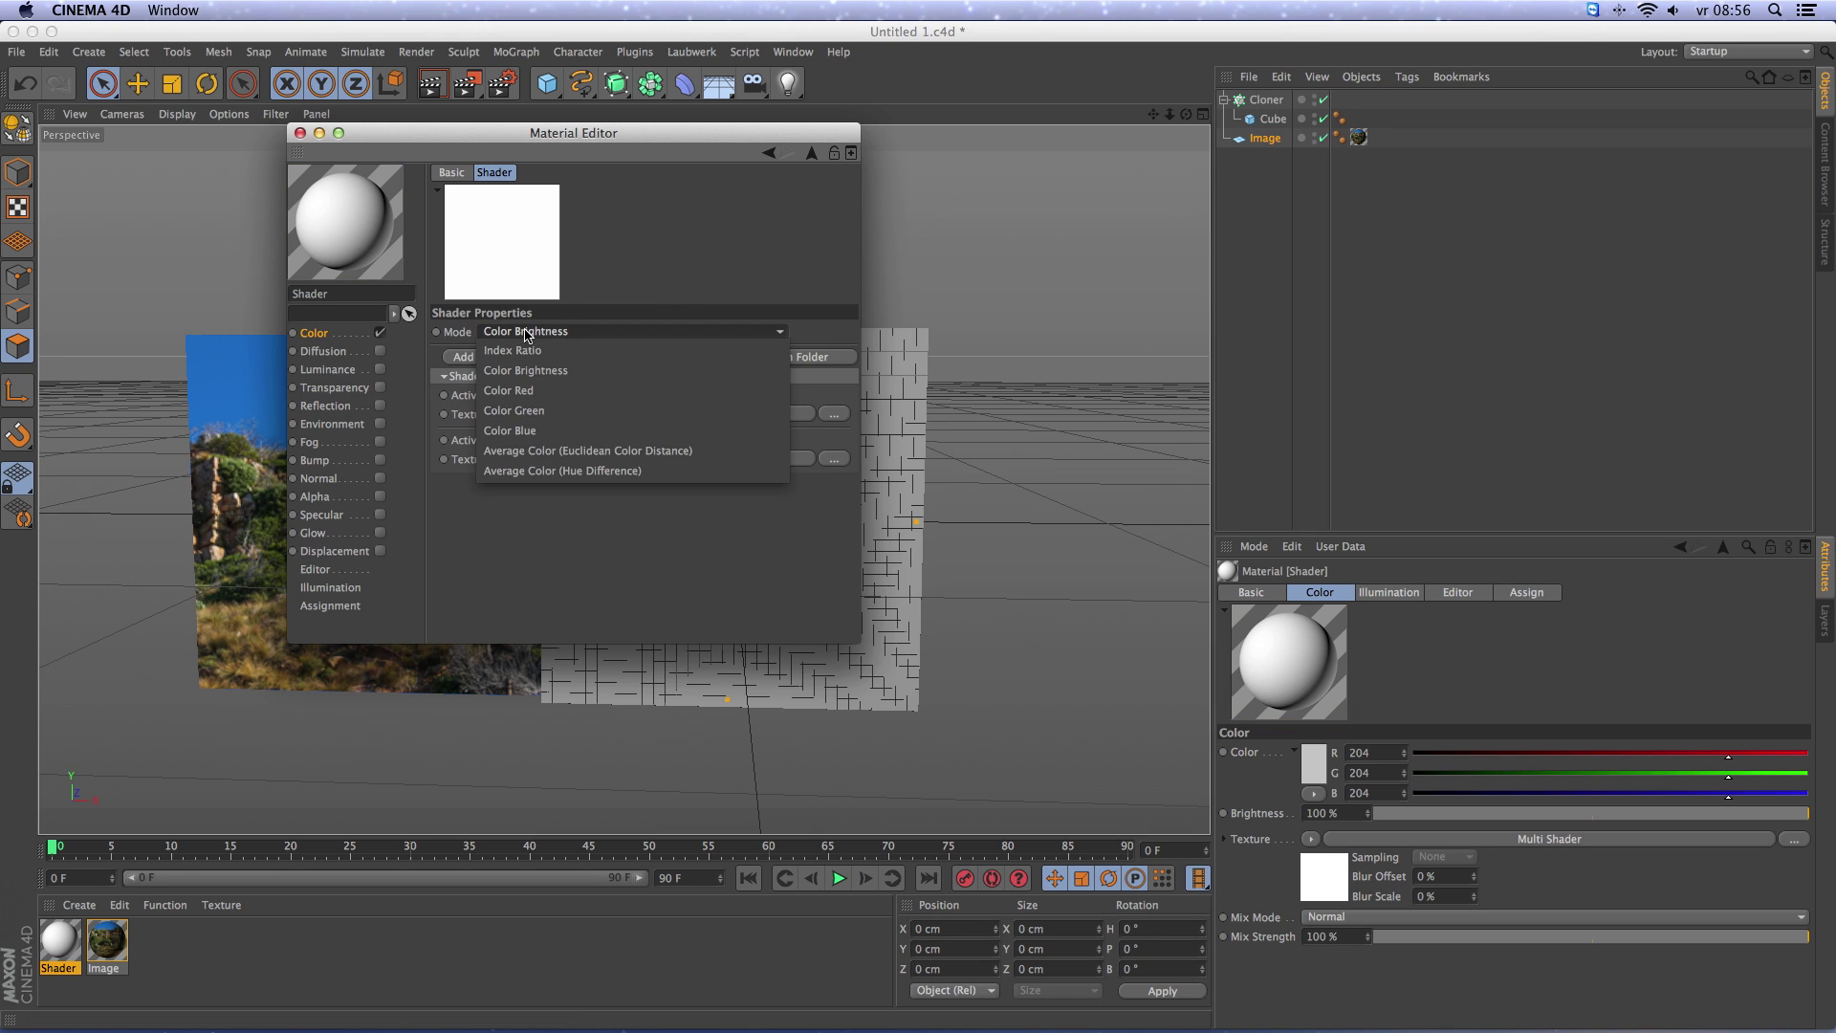
{"action": "left_click", "coordinate": [550, 459]}
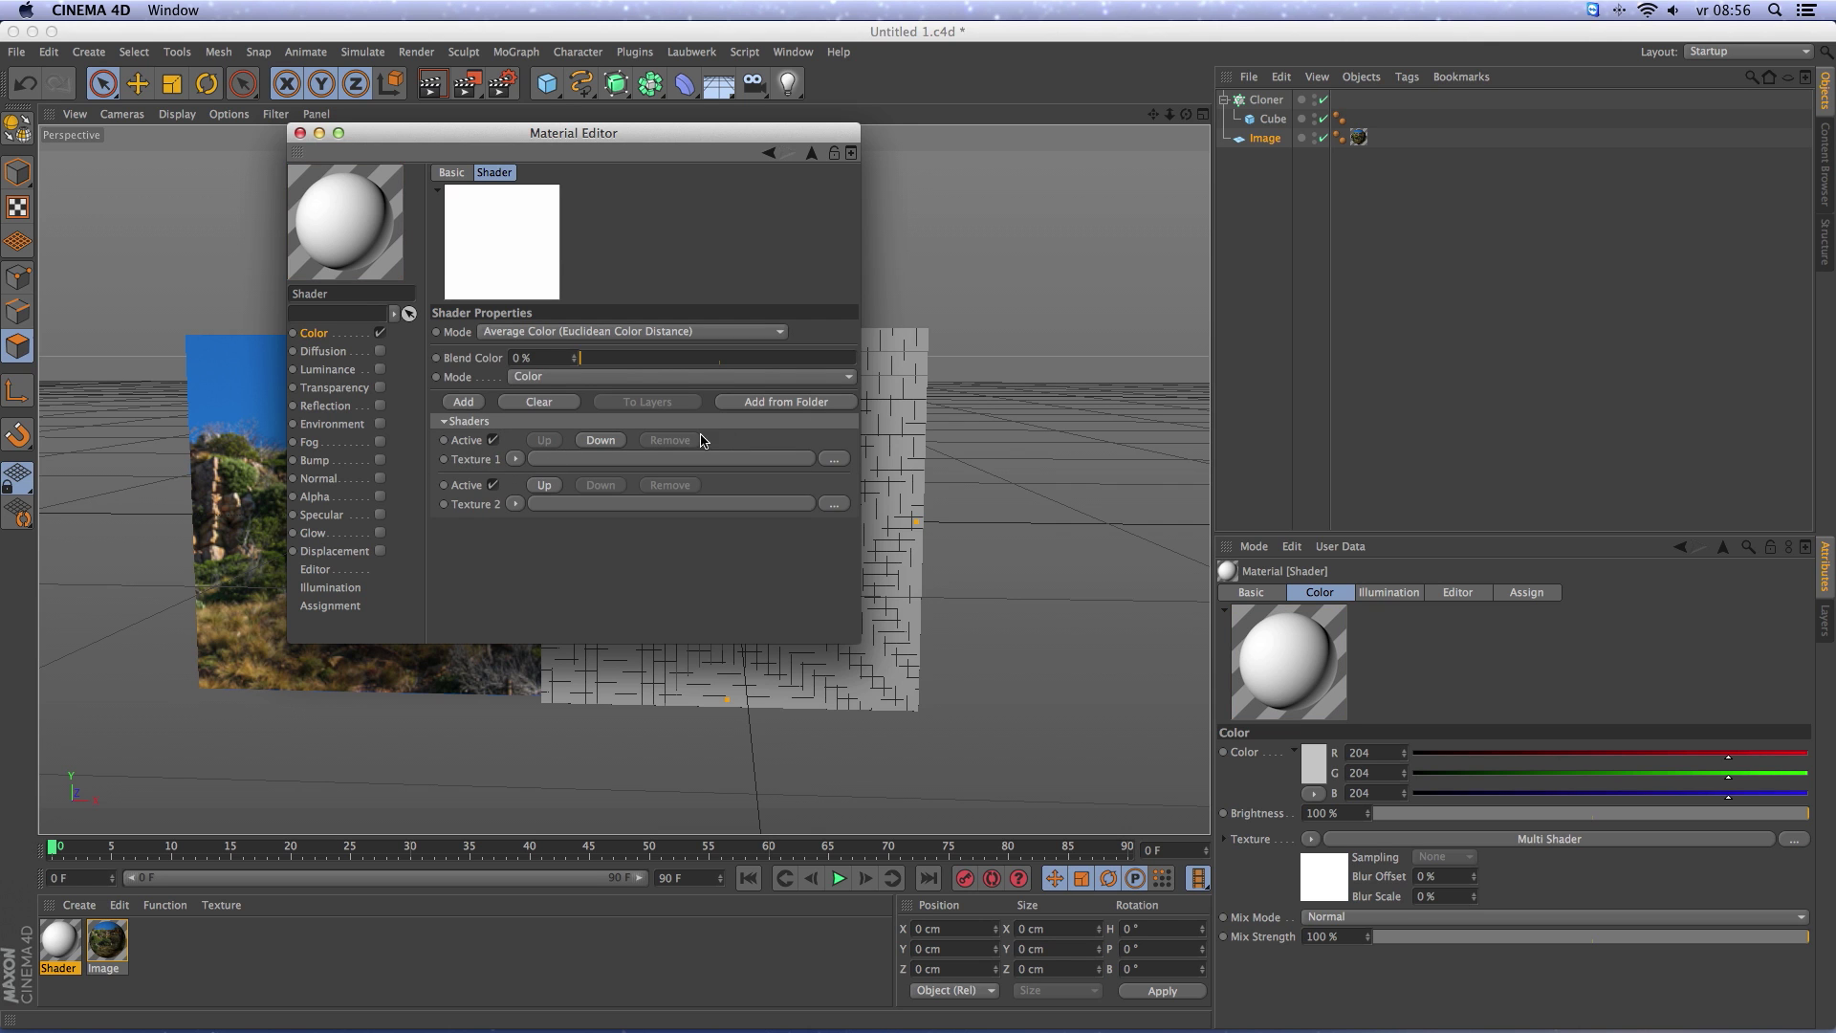
{"action": "left_click", "coordinate": [759, 403]}
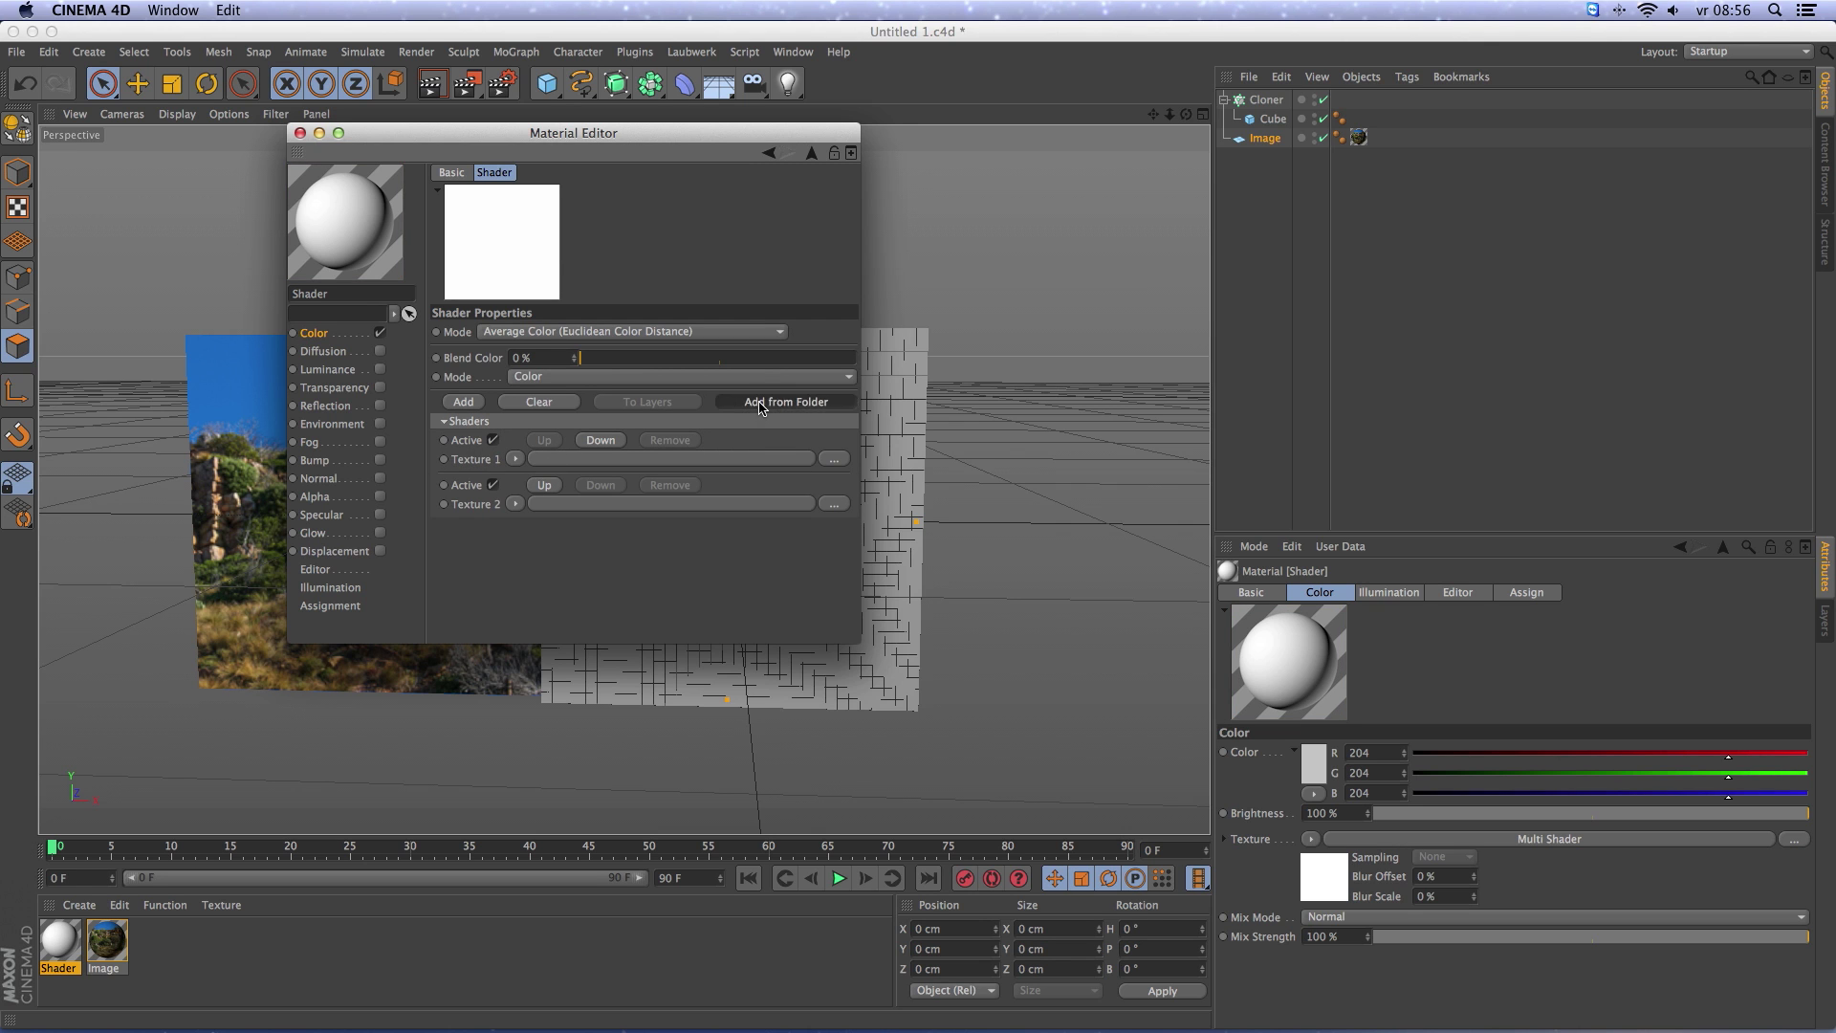
{"action": "left_click", "coordinate": [582, 228]}
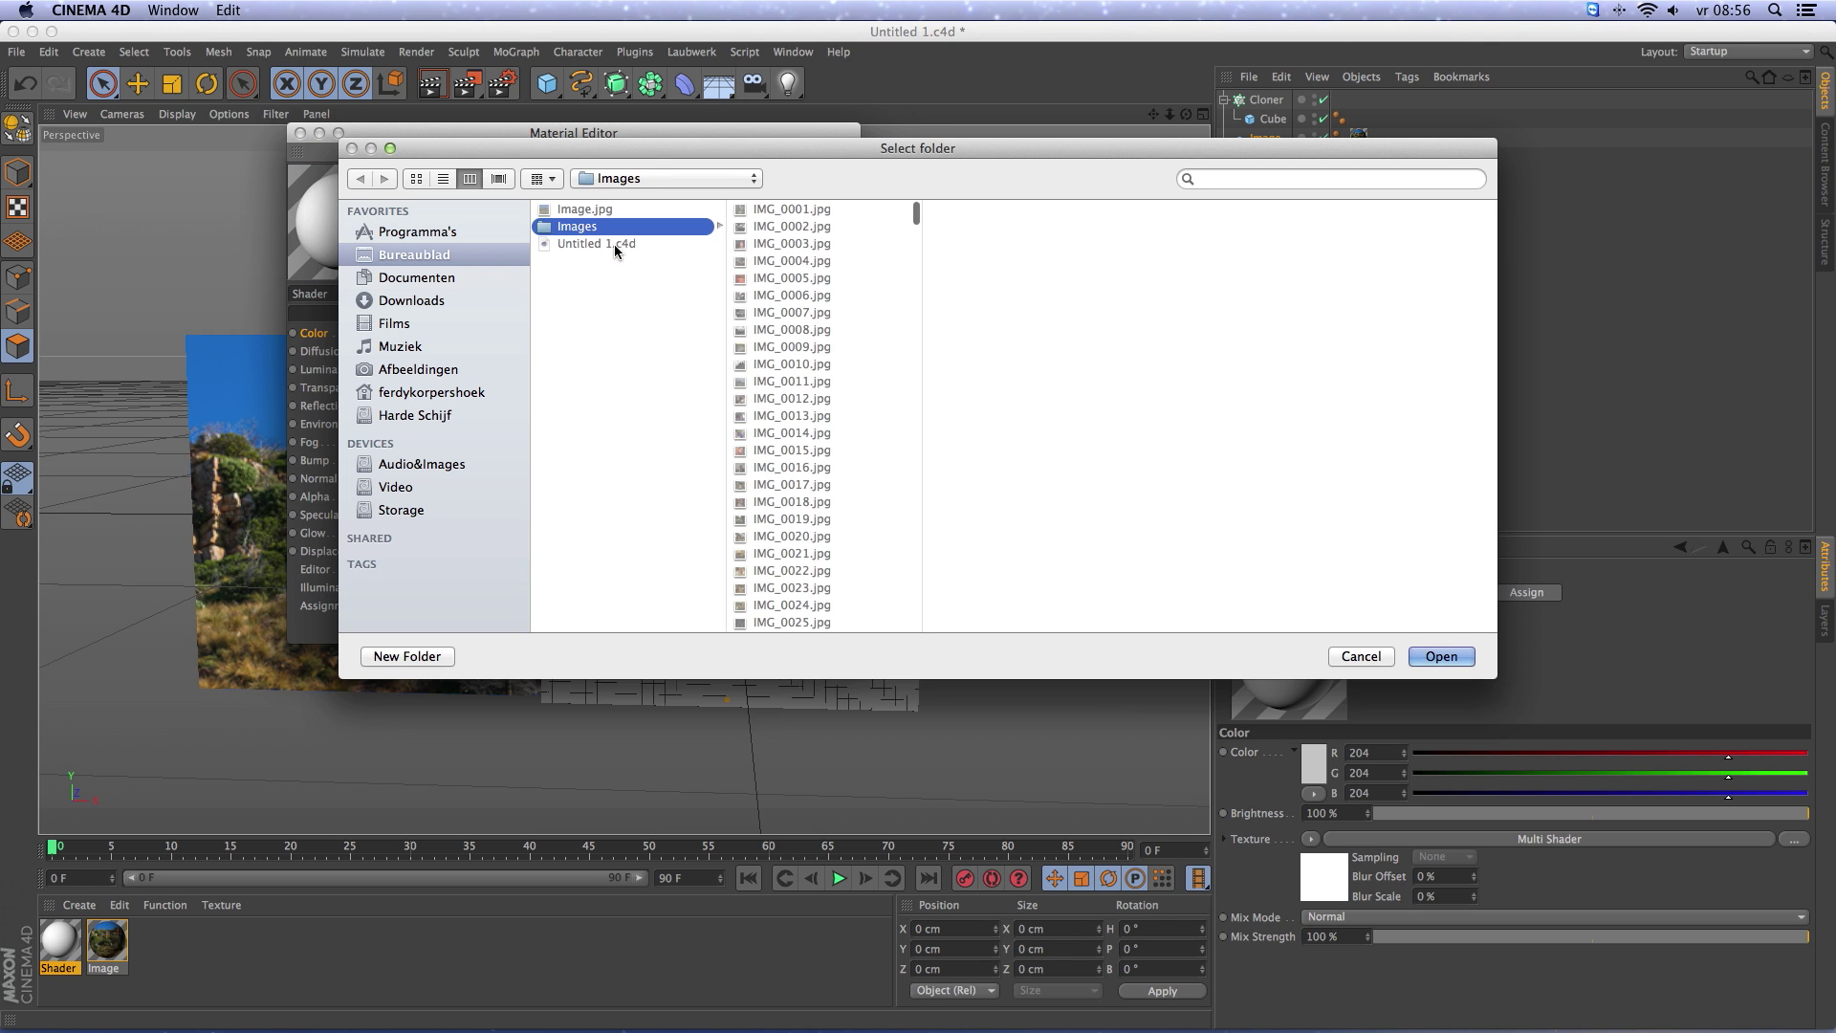
{"action": "left_click", "coordinate": [1443, 657]}
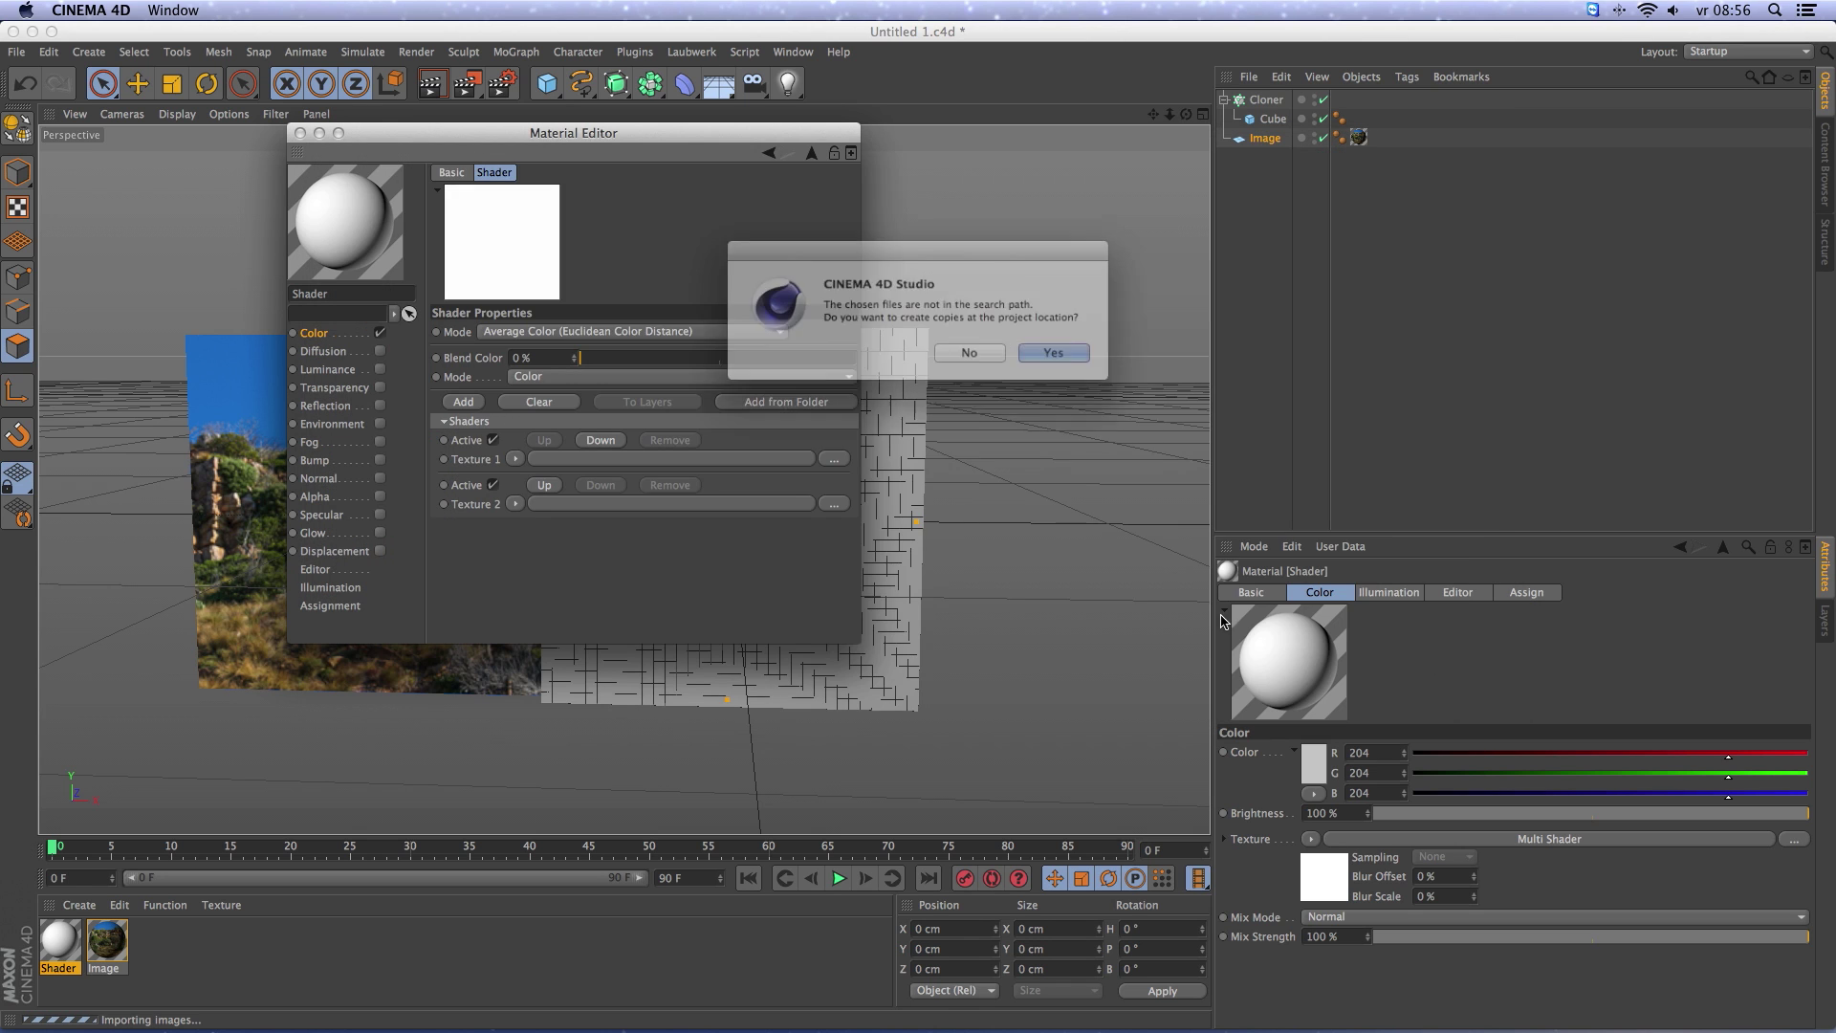
{"action": "left_click", "coordinate": [972, 356]}
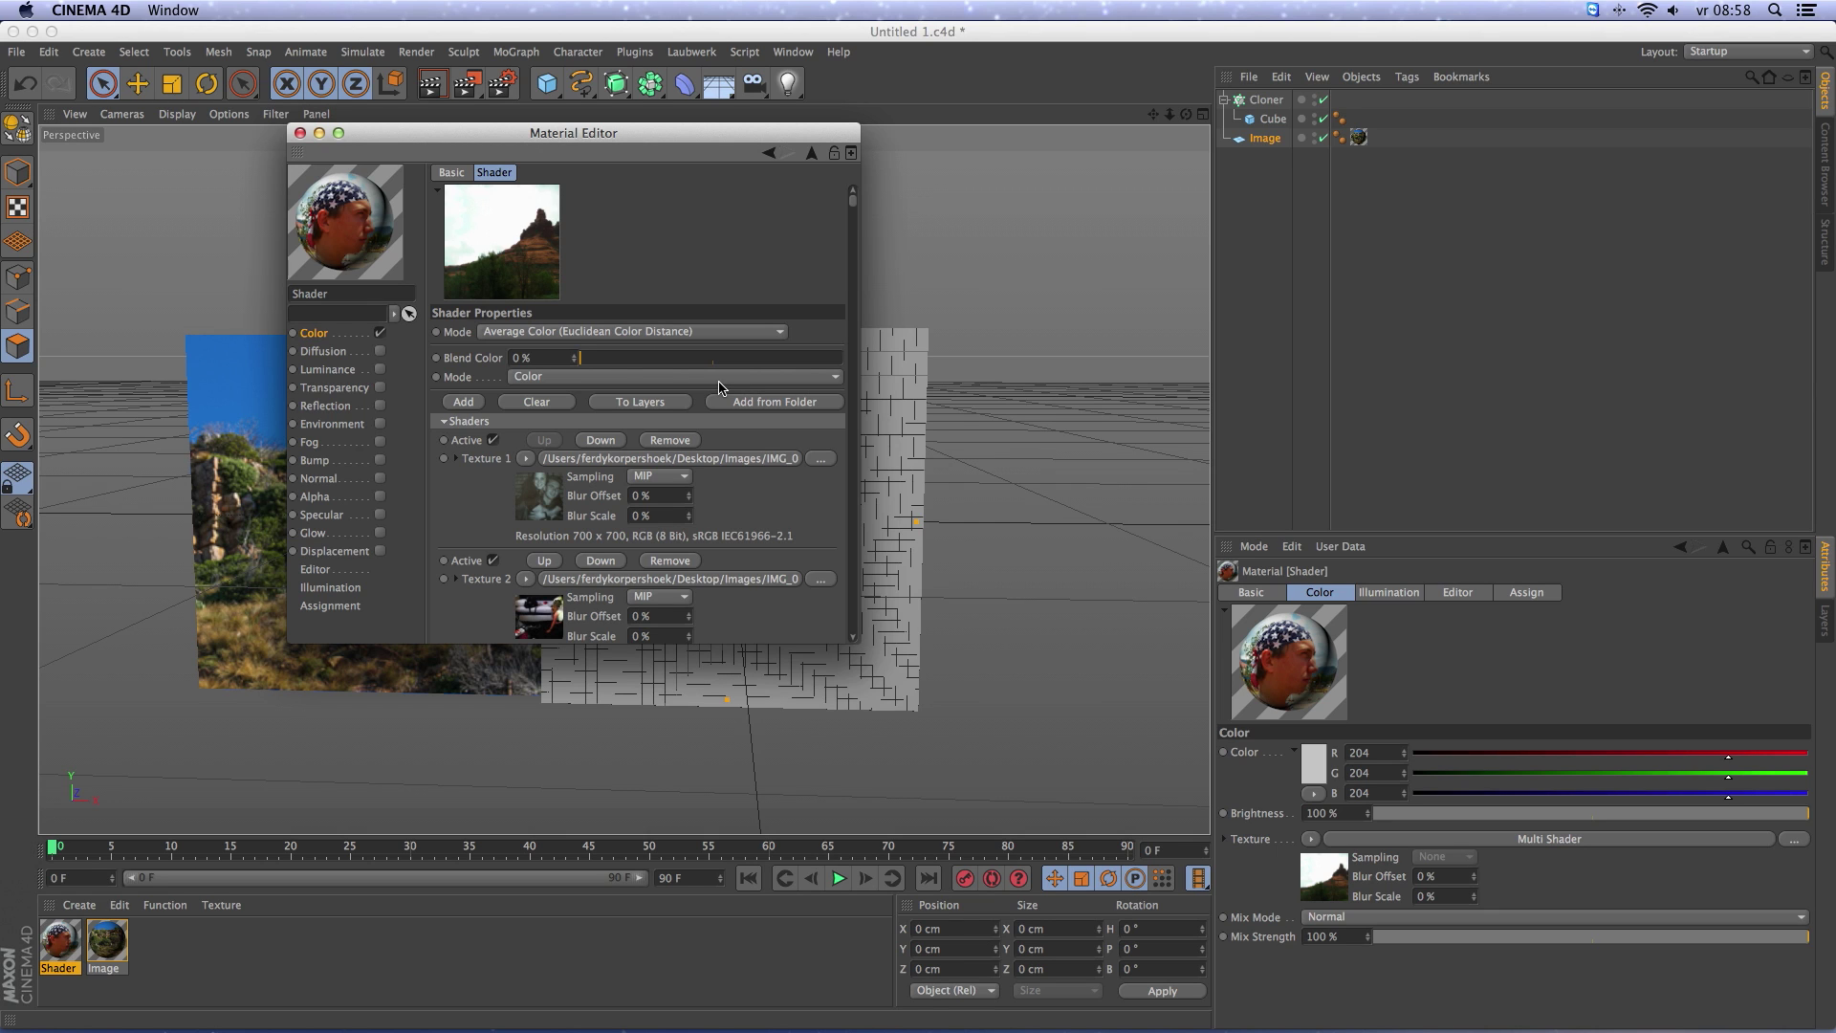
Apply the Shader material to the Cloner, render a preview, then select the Image material.
{"action": "left_click", "coordinate": [301, 135]}
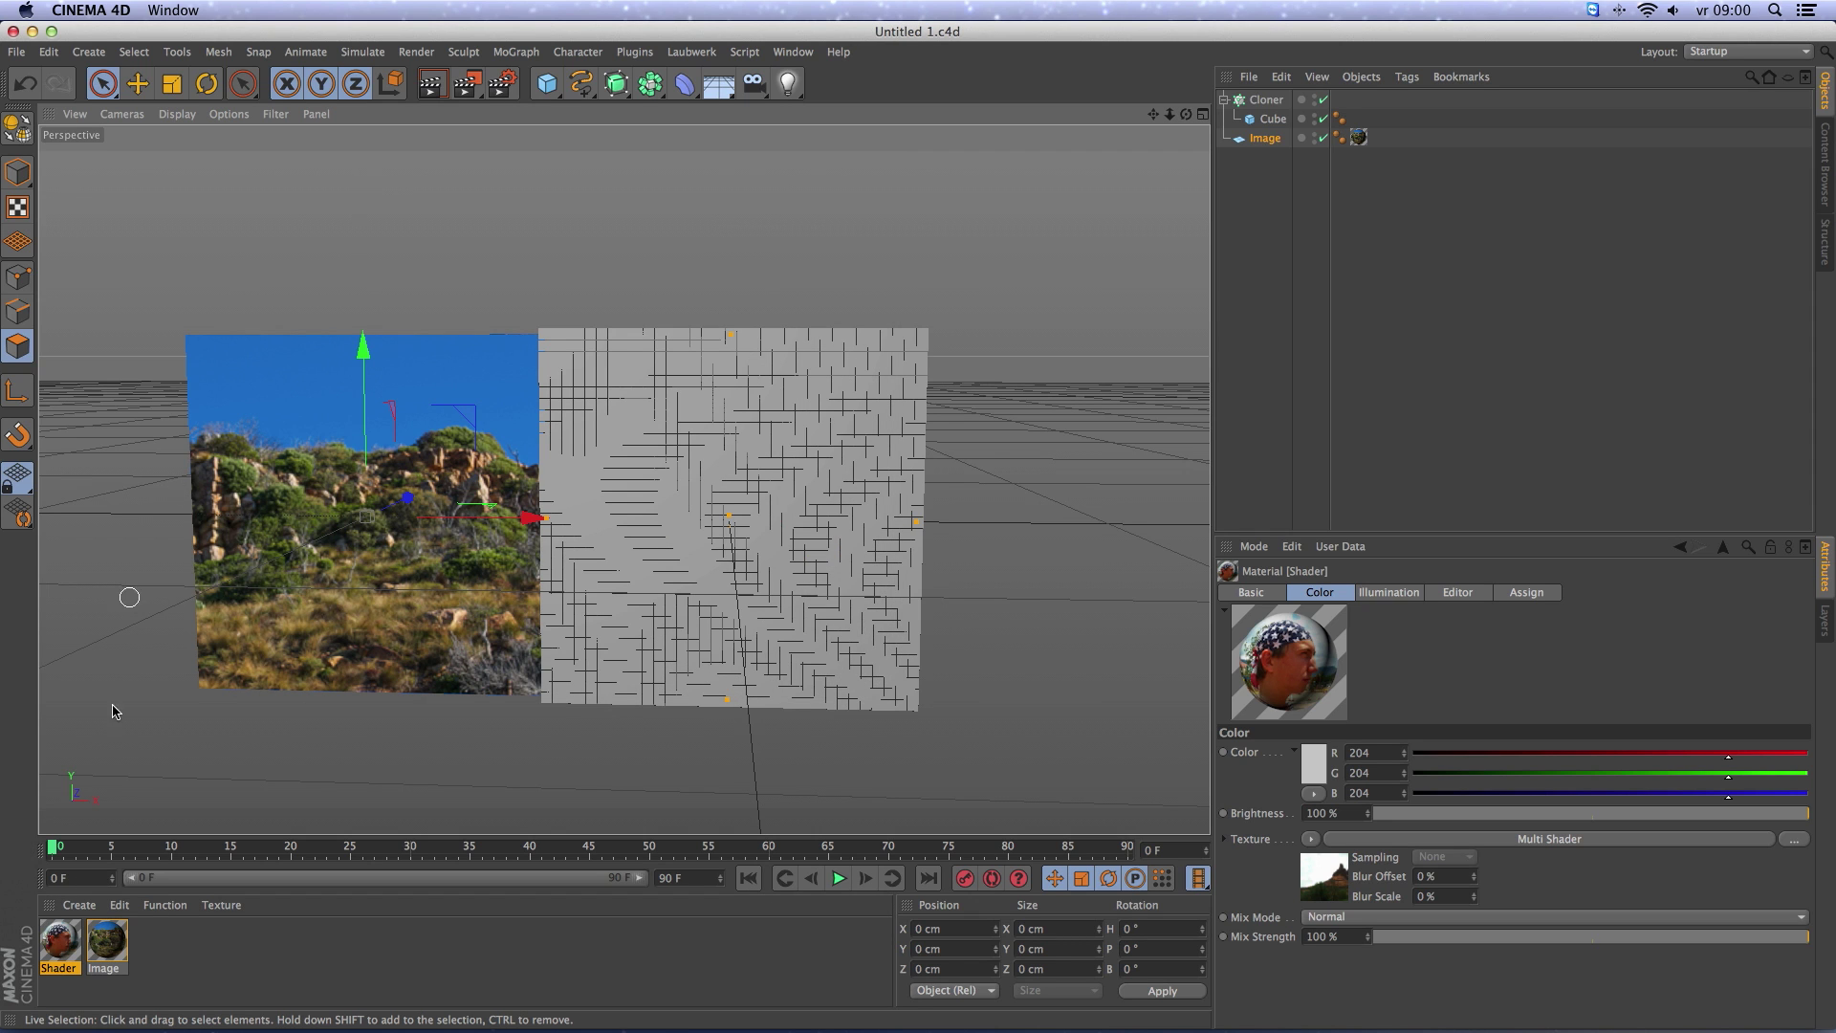
{"action": "mouse_move", "coordinate": [65, 945]}
{"action": "left_mouse_down"}
{"action": "mouse_move", "coordinate": [923, 390]}
{"action": "mouse_move", "coordinate": [1080, 251]}
{"action": "mouse_move", "coordinate": [1283, 121]}
{"action": "left_mouse_up"}
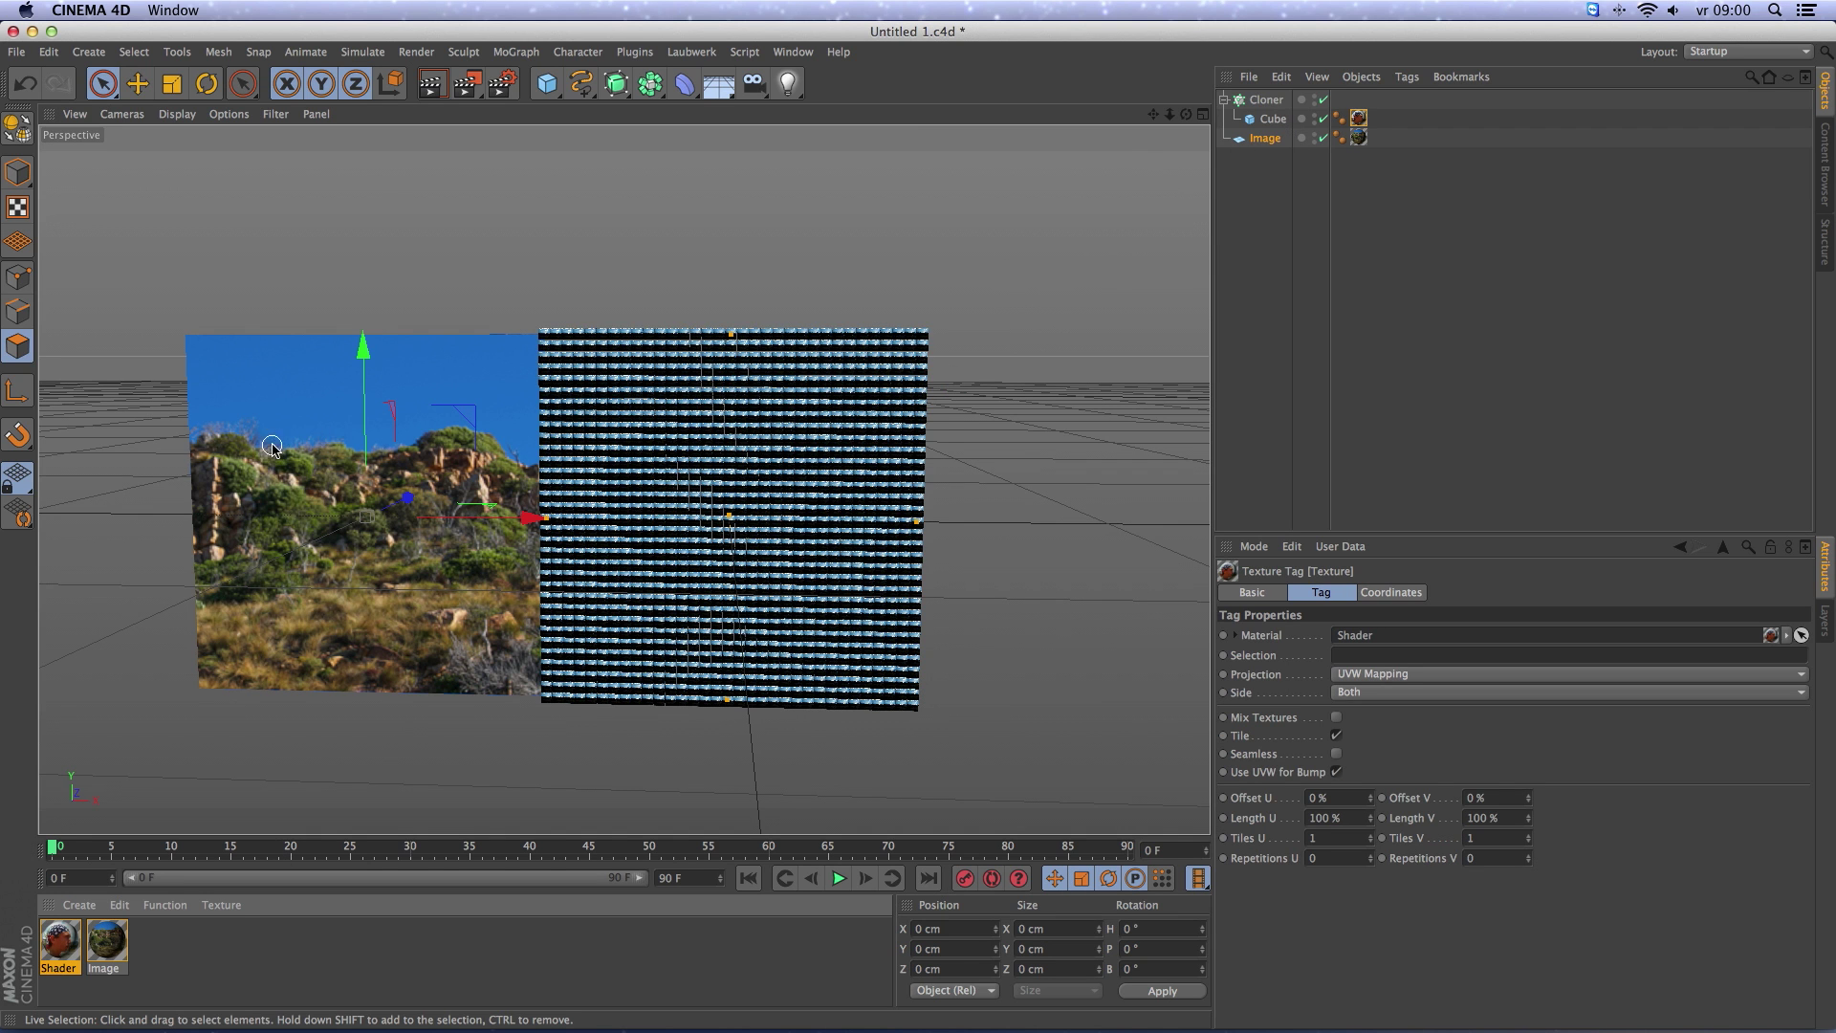
{"action": "key", "text": "super+r"}
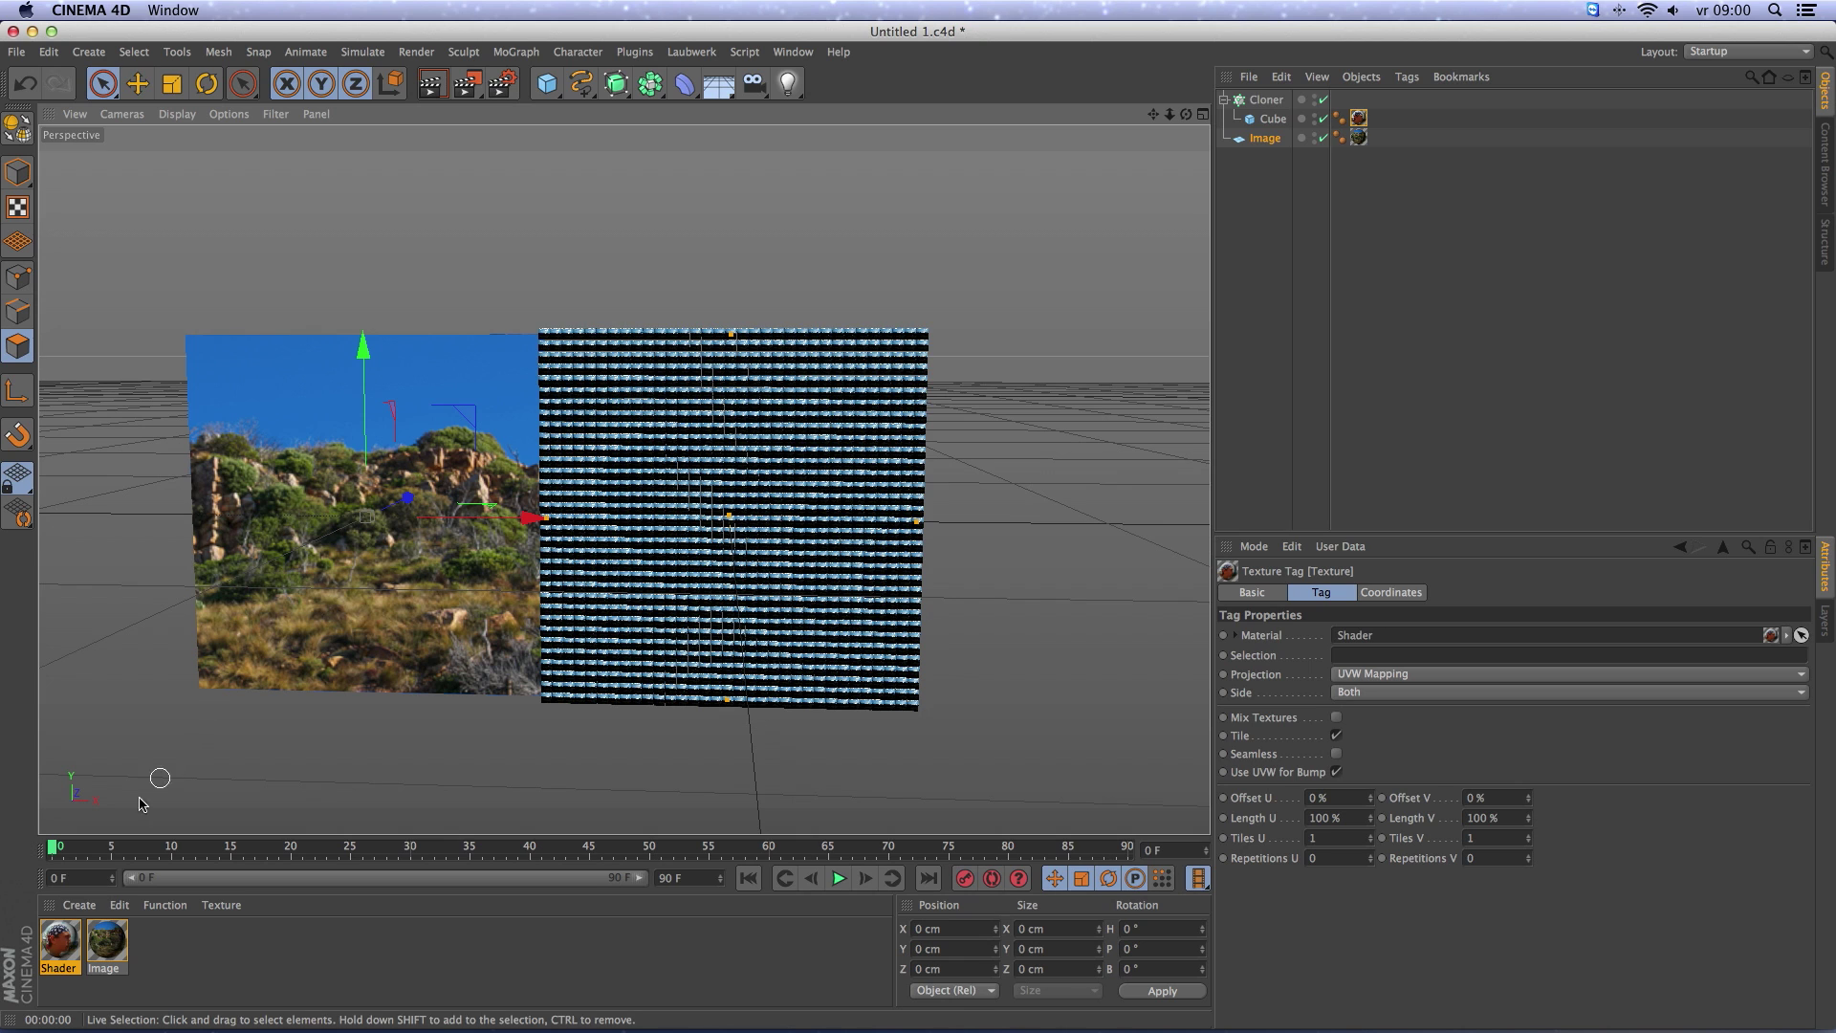
{"action": "left_click", "coordinate": [91, 951]}
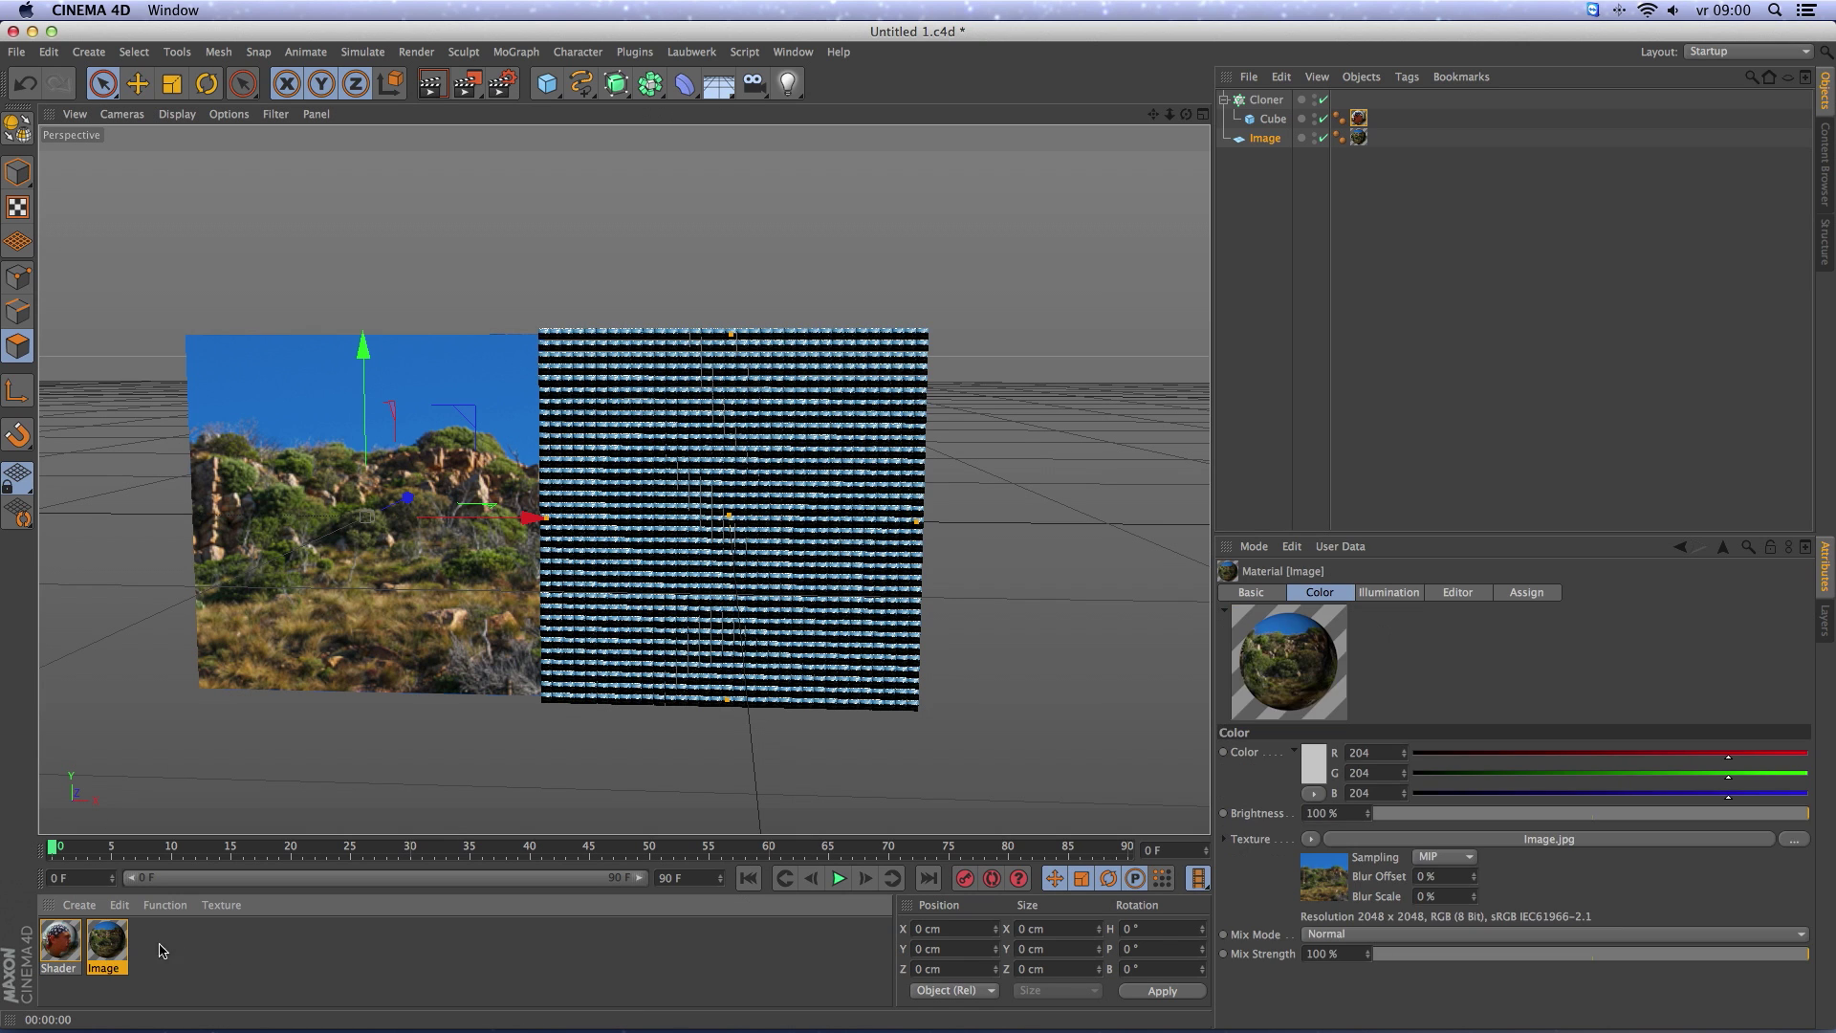
Apply the Image material to the Cloner with Flat projection and switch to Texture mode.
{"action": "left_click", "coordinate": [201, 951]}
{"action": "left_click_drag", "start_coordinate": [141, 942], "coordinate": [1265, 105]}
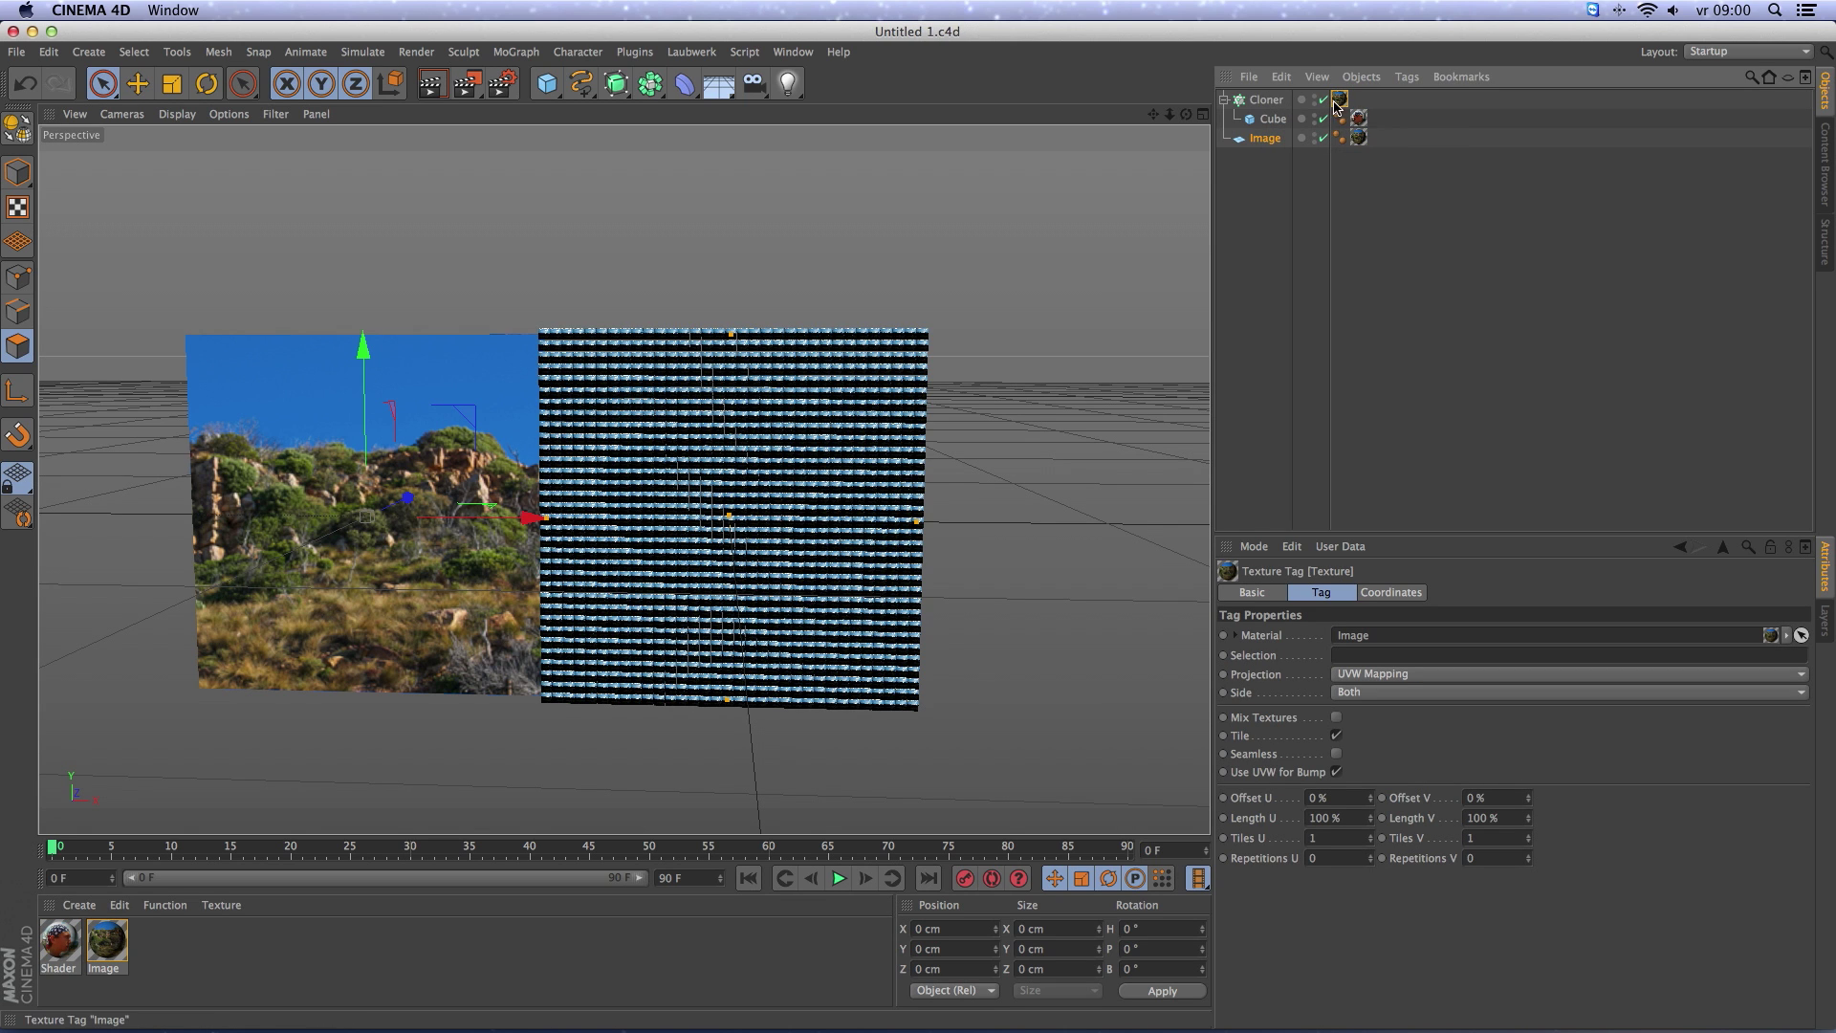
{"action": "left_click", "coordinate": [1382, 675]}
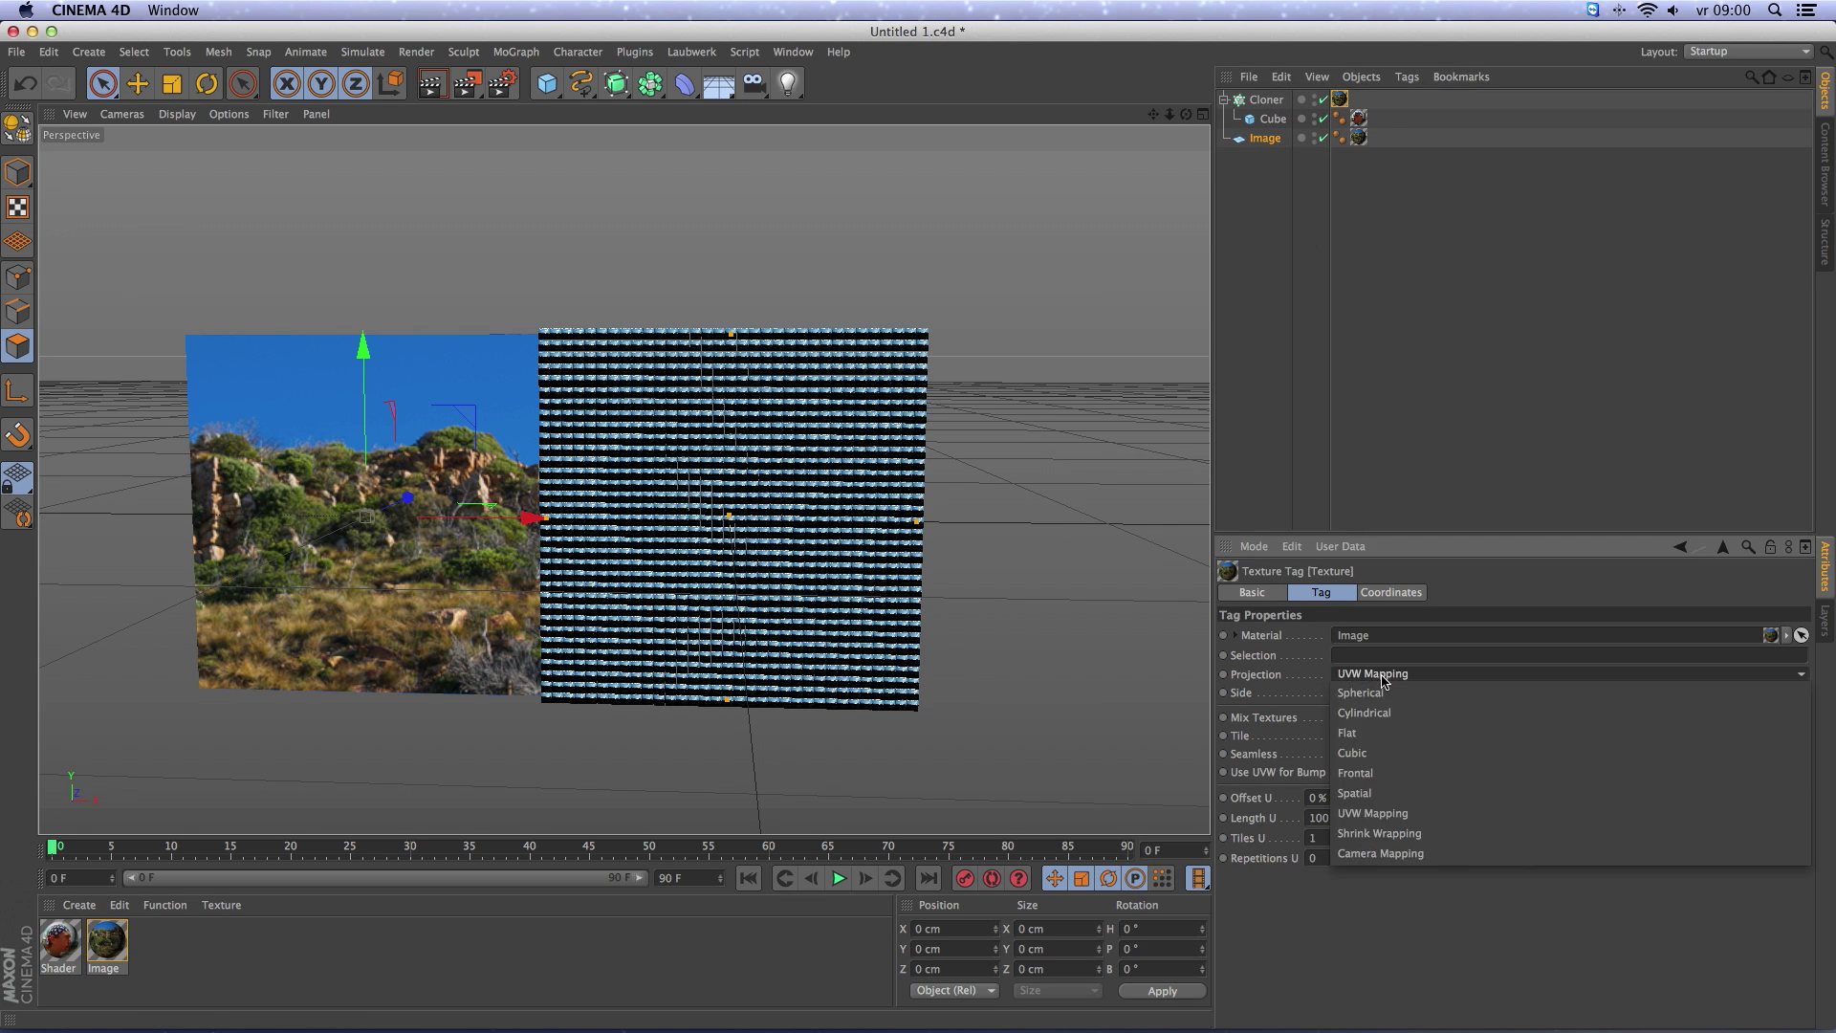
{"action": "left_click", "coordinate": [1369, 734]}
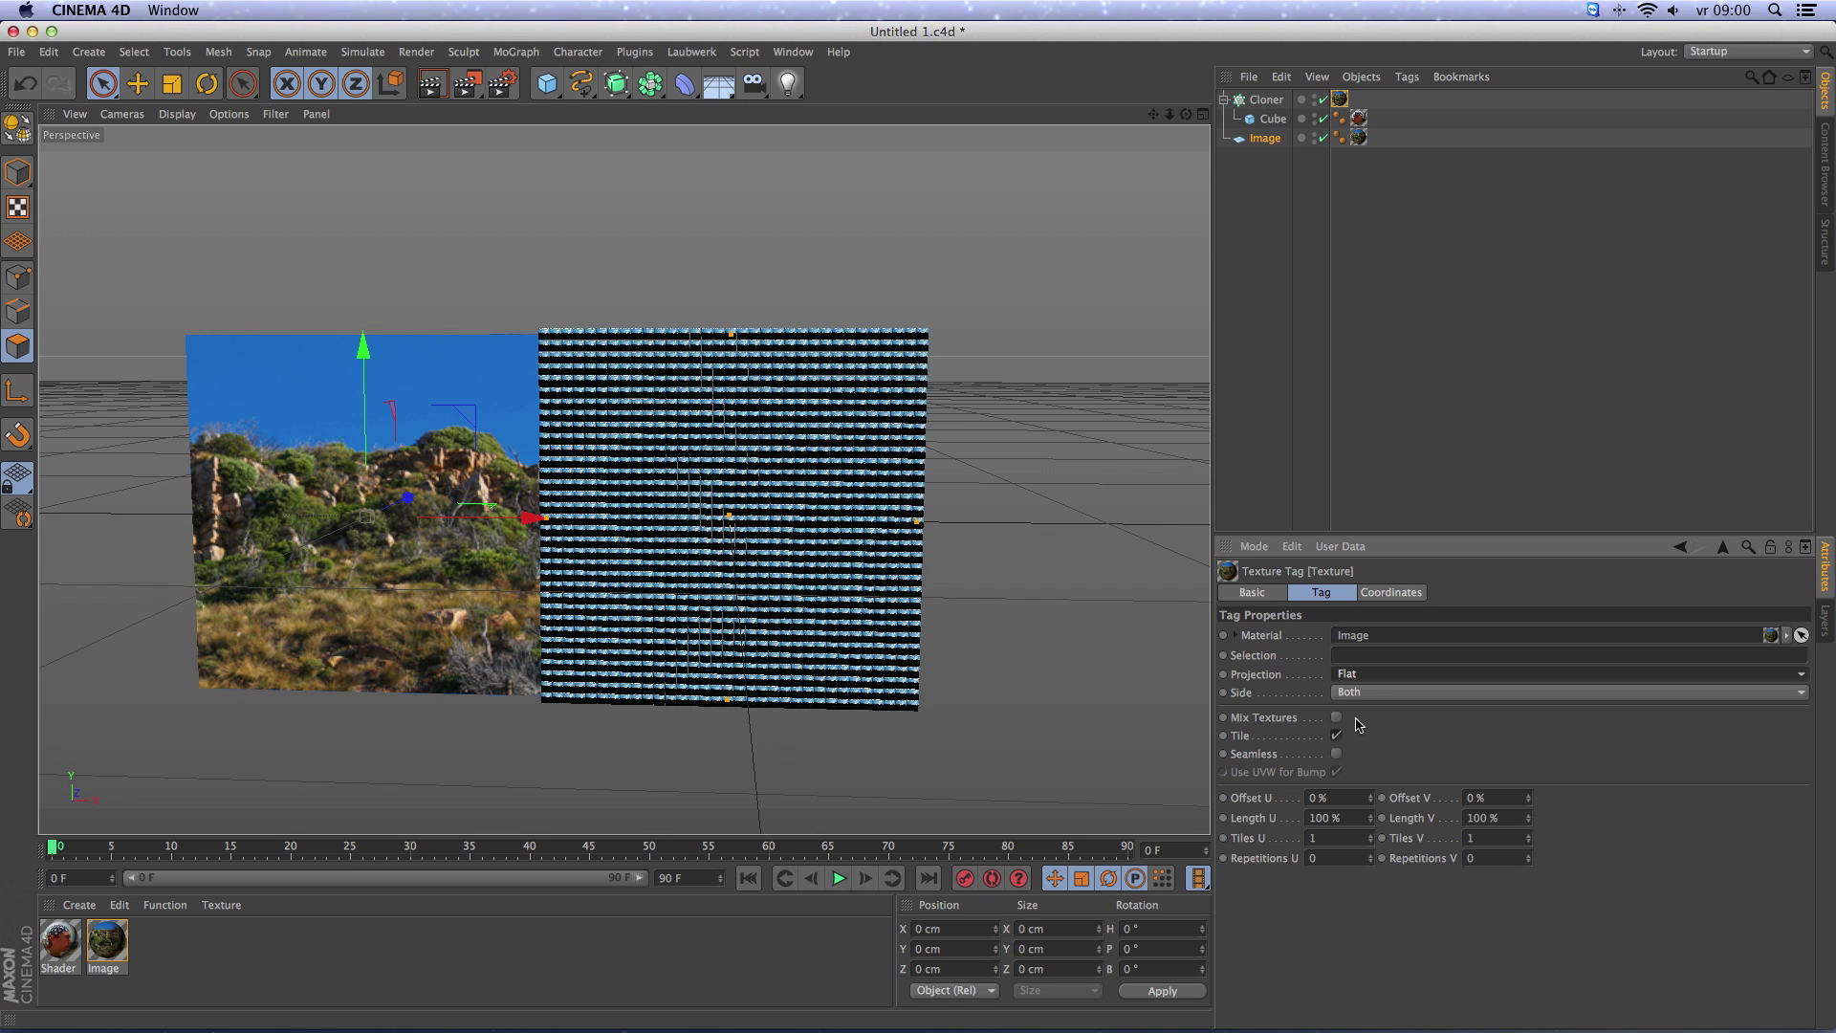
{"action": "left_click", "coordinate": [16, 208]}
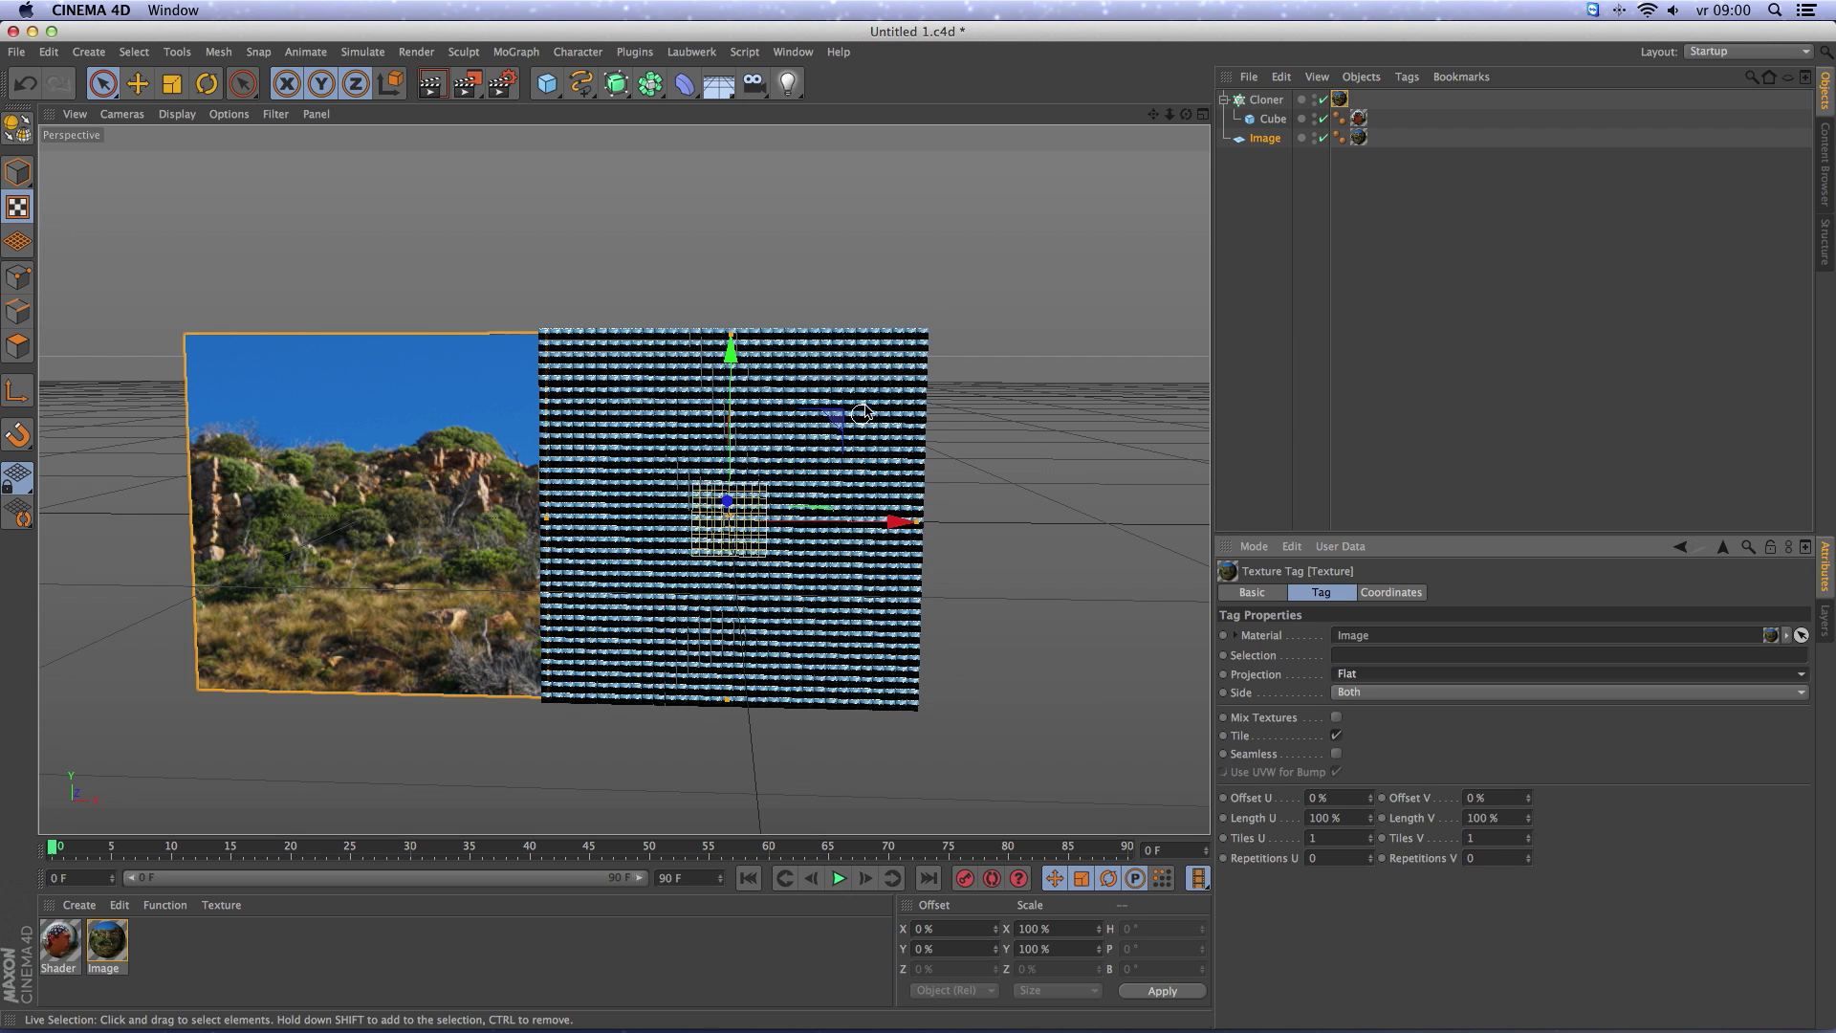
Fit the Image texture to the Cloner including sub-objects, then return to Model mode.
{"action": "left_click", "coordinate": [1406, 78]}
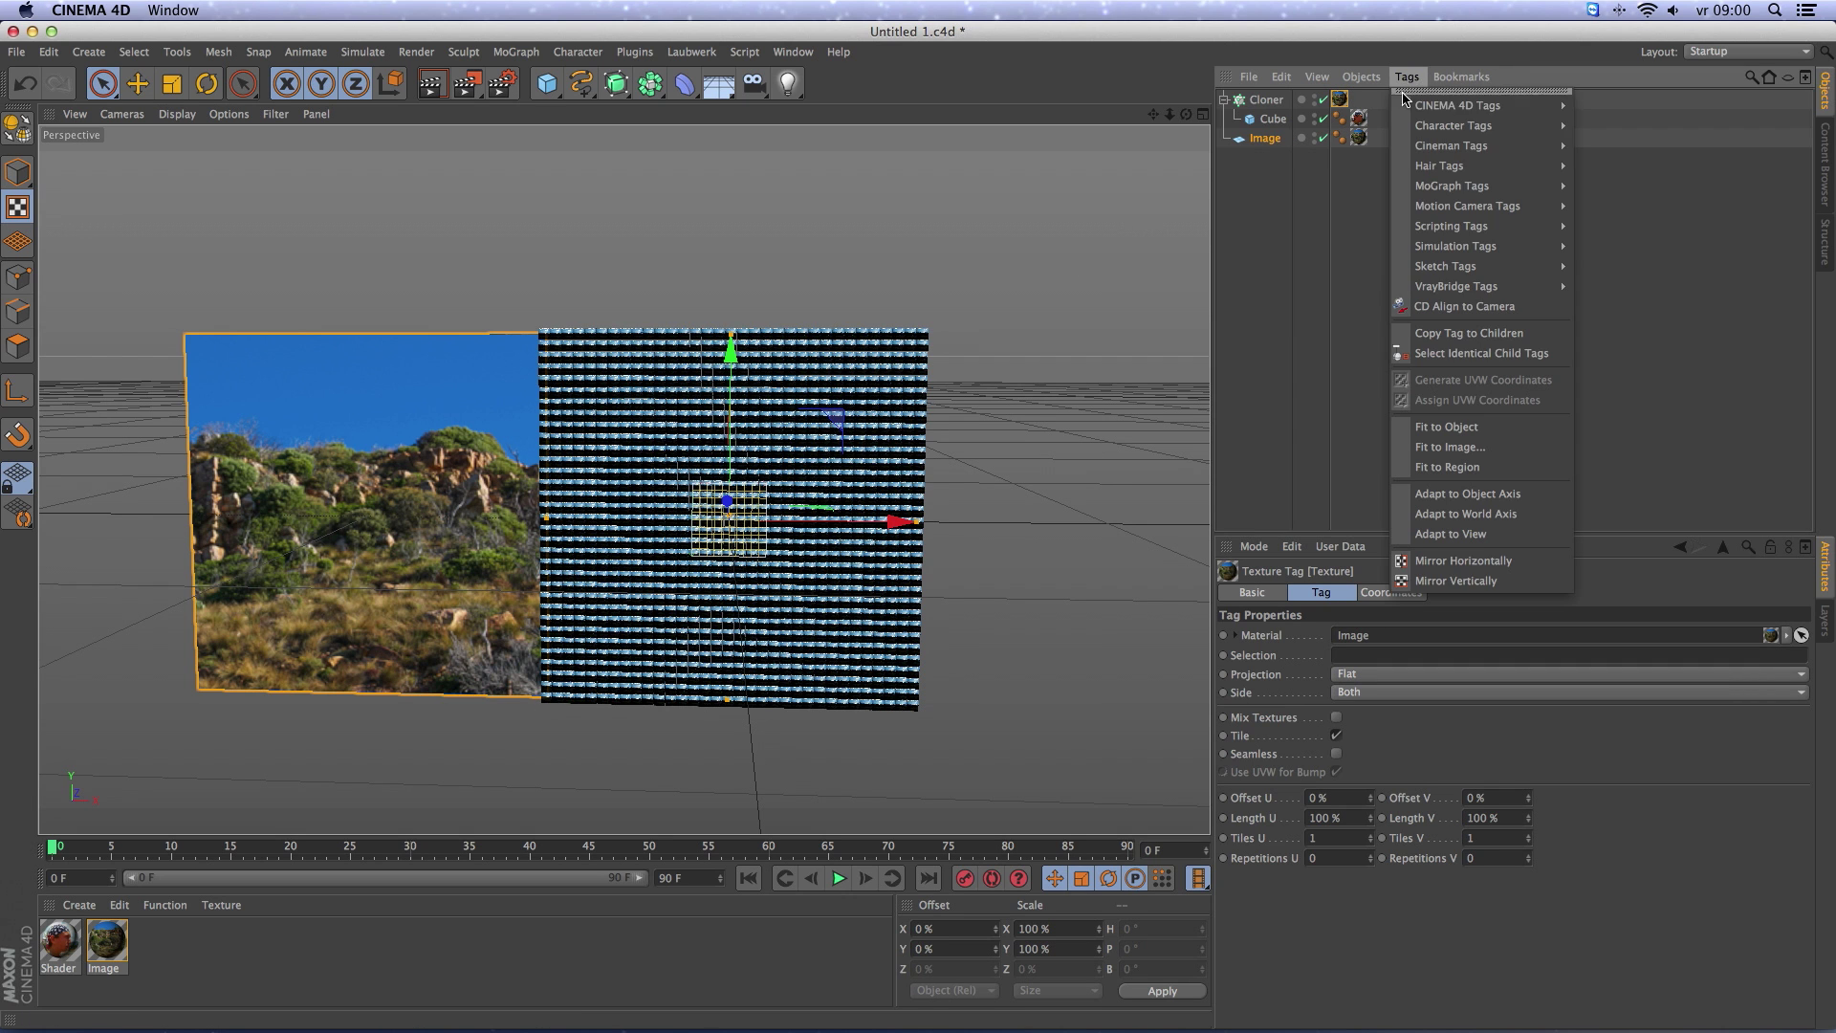
{"action": "left_click", "coordinate": [1425, 428]}
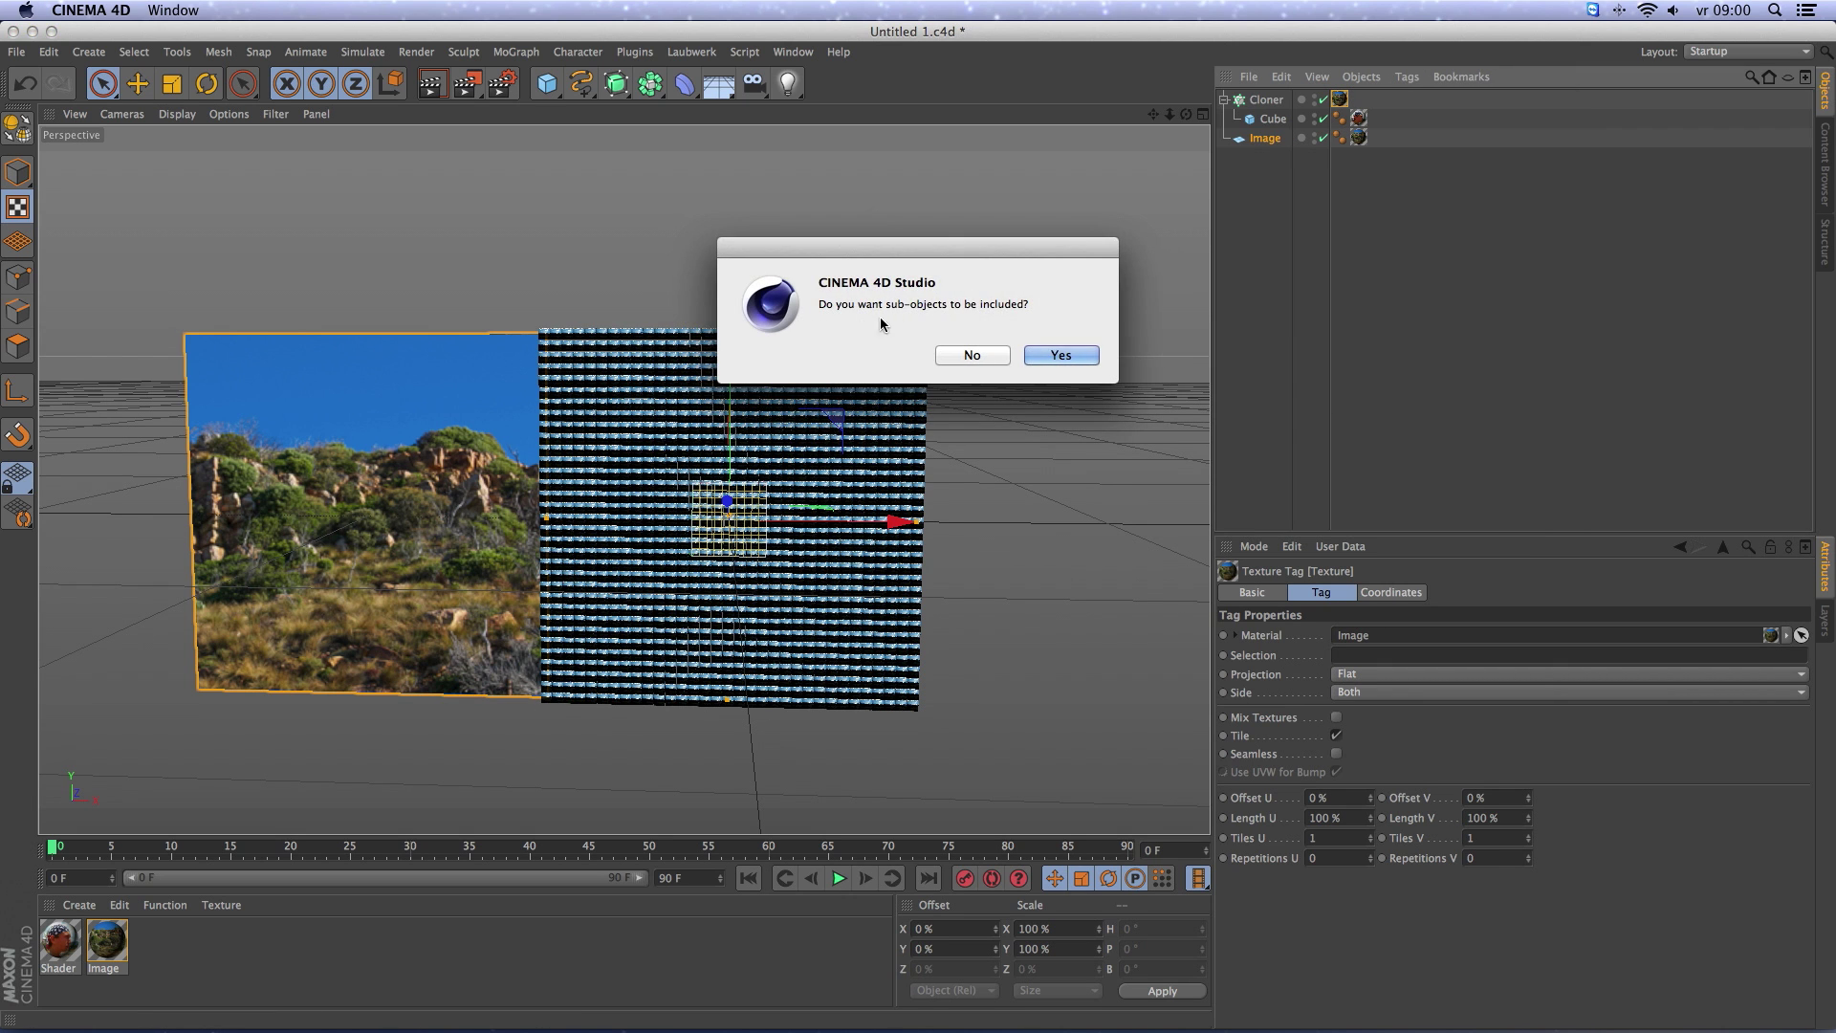
{"action": "left_click", "coordinate": [1049, 355]}
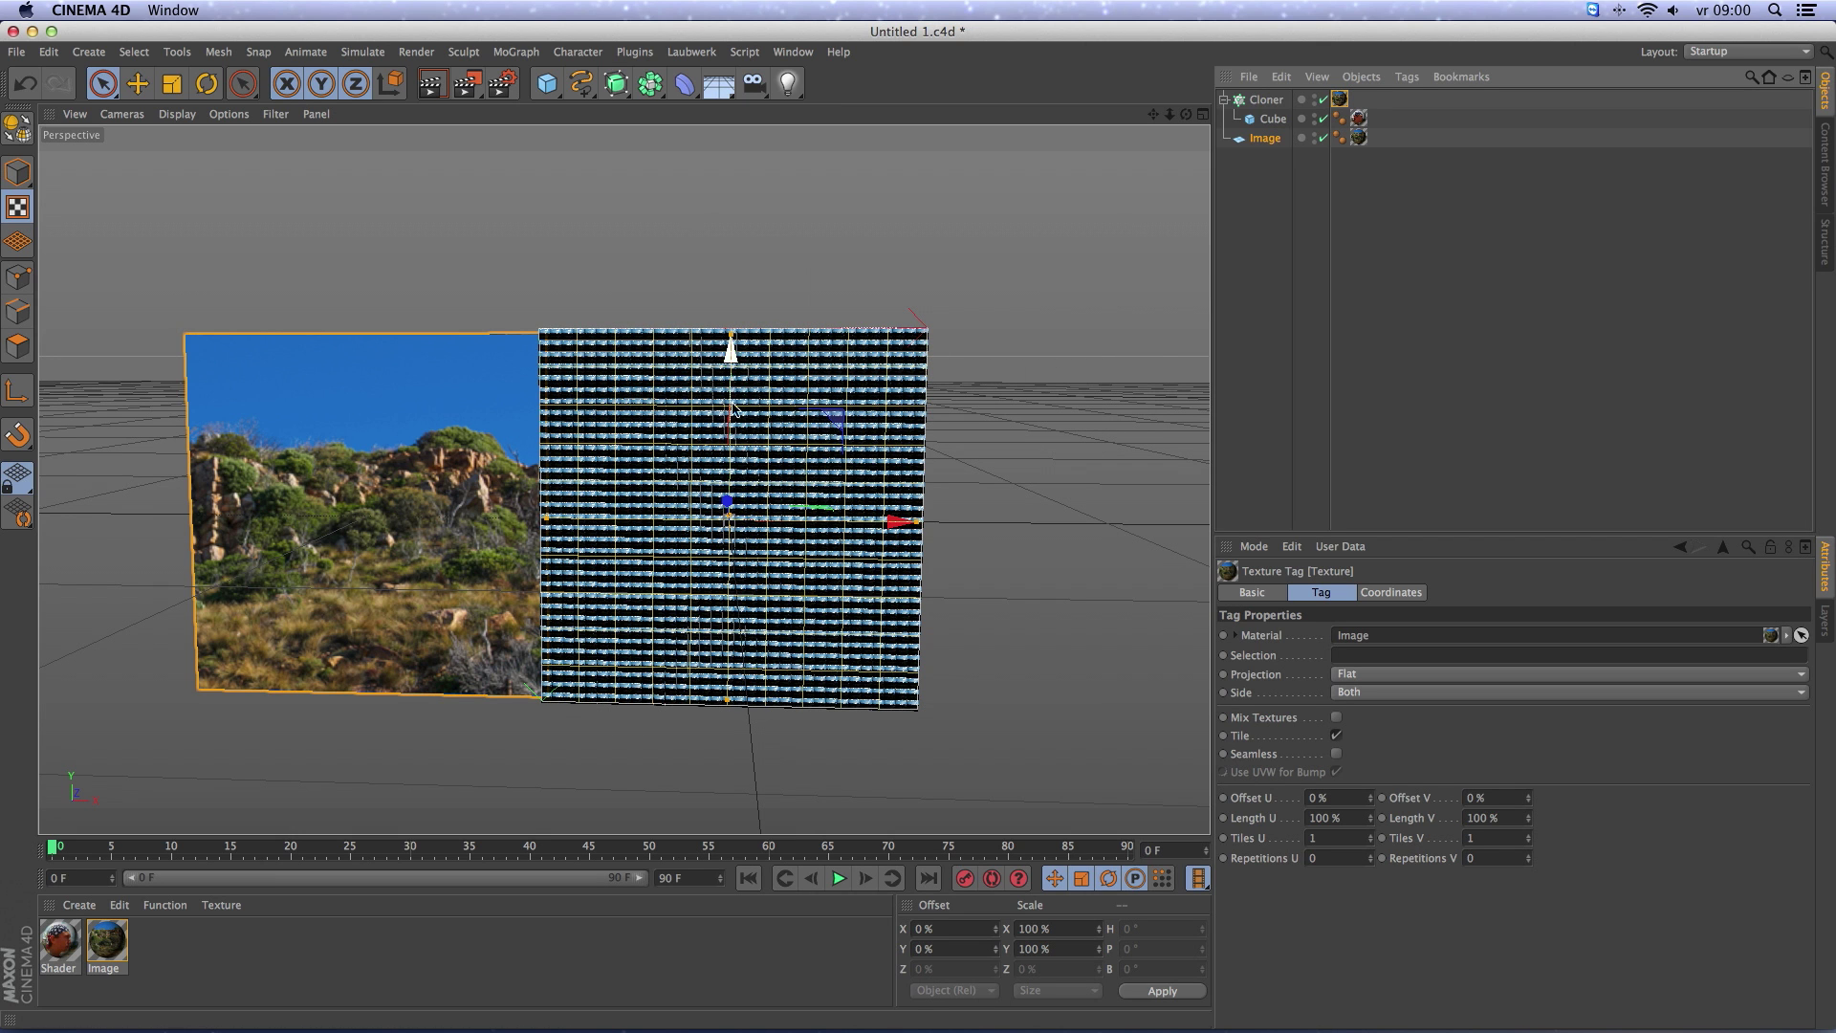
{"action": "left_click", "coordinate": [19, 173]}
Save the scene, render the current view, and reselect the Cloner.
{"action": "key", "text": "super+s"}
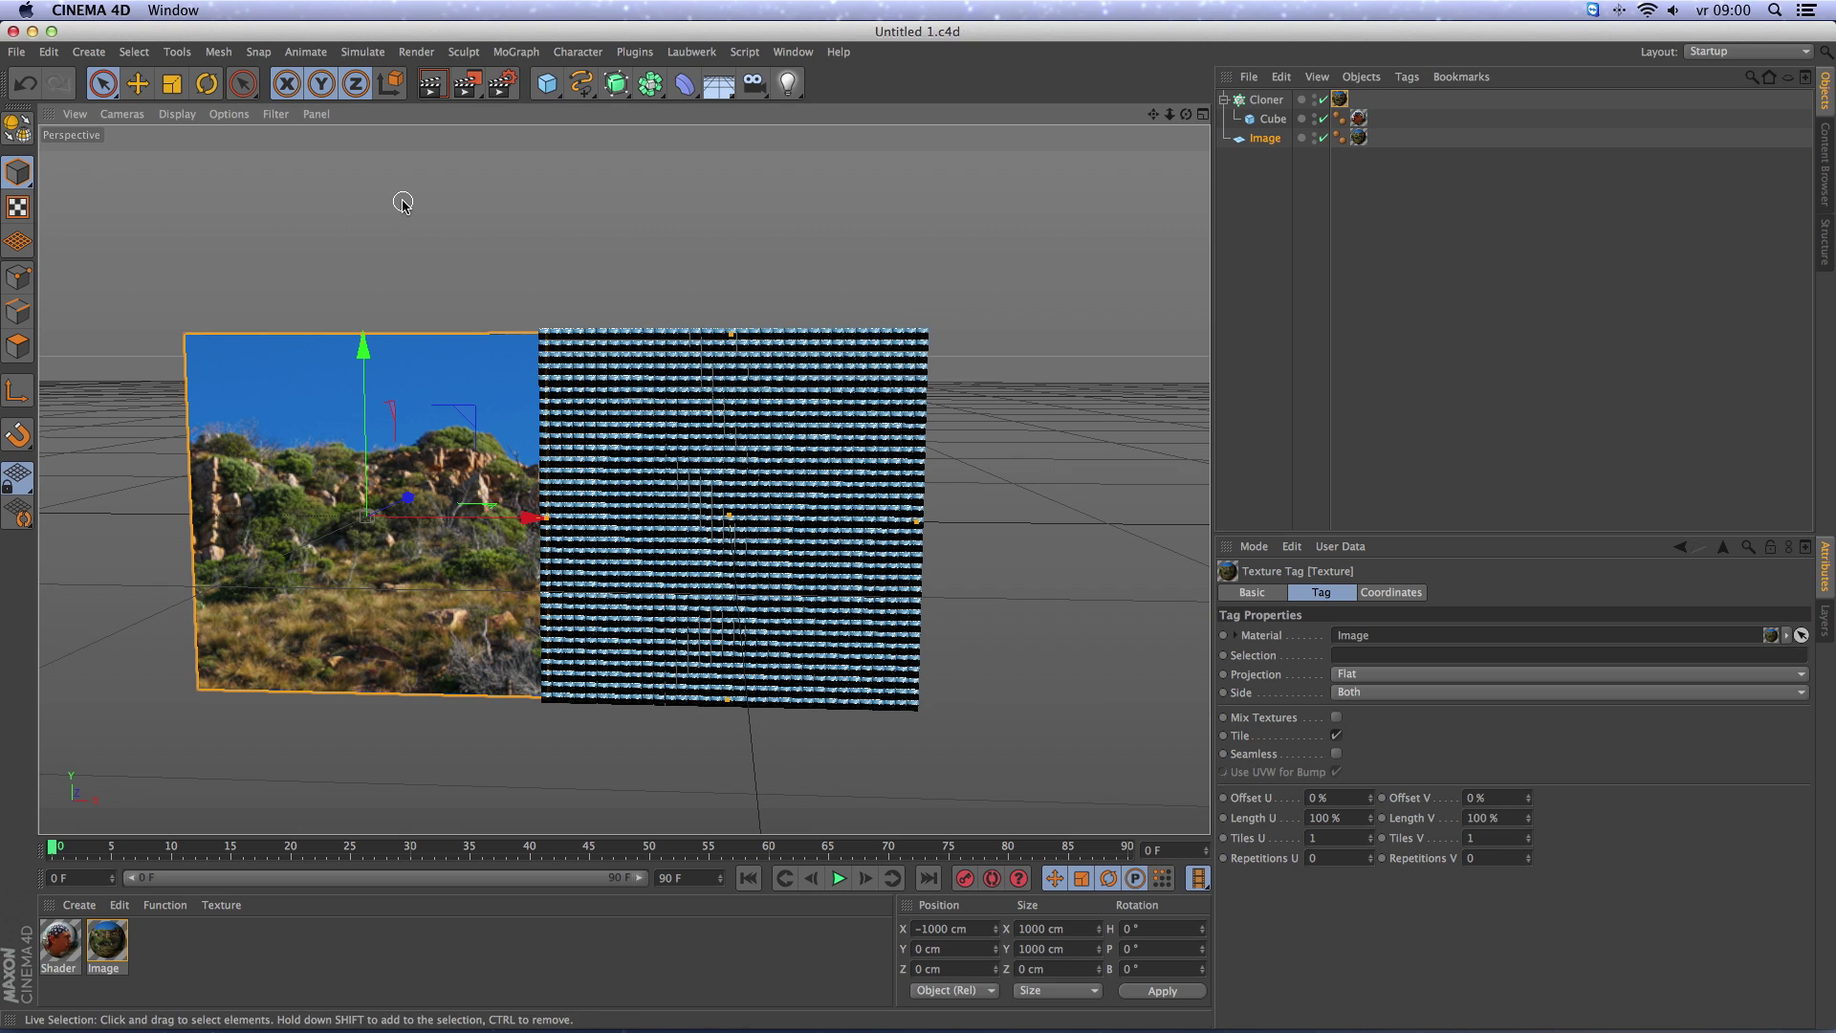
{"action": "left_click", "coordinate": [416, 52]}
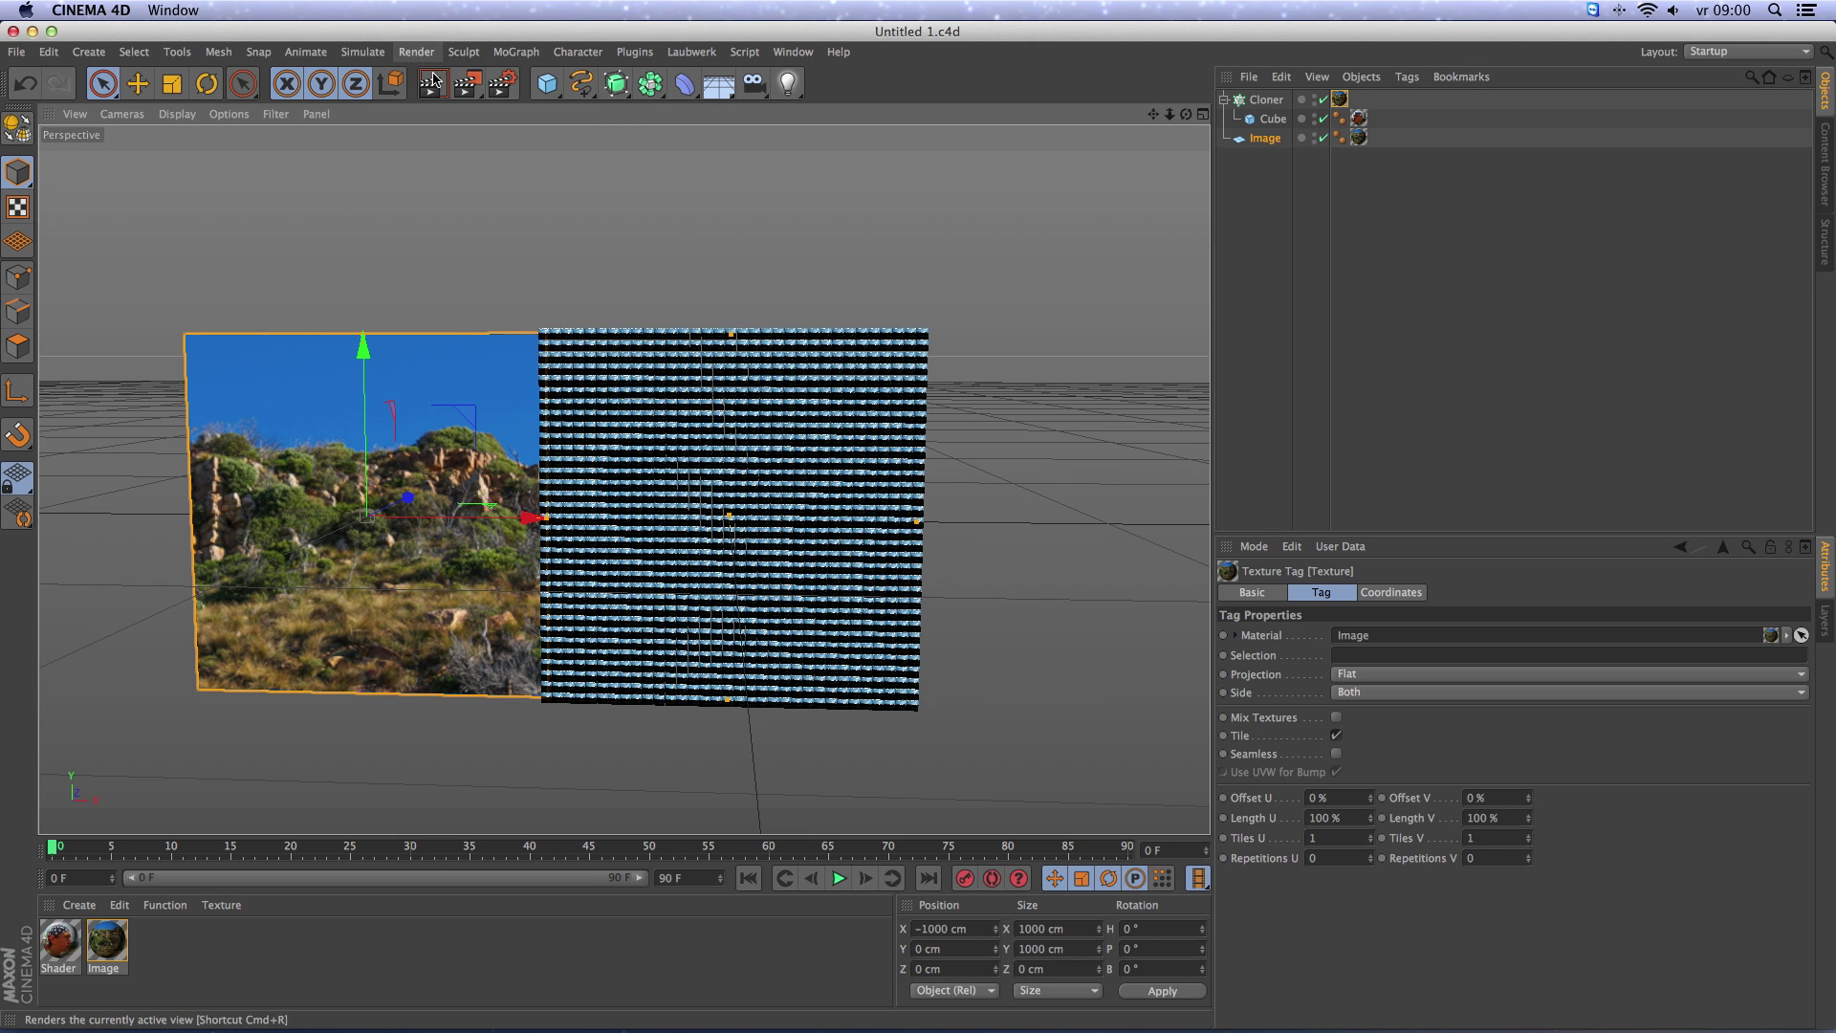
{"action": "left_click", "coordinate": [433, 84]}
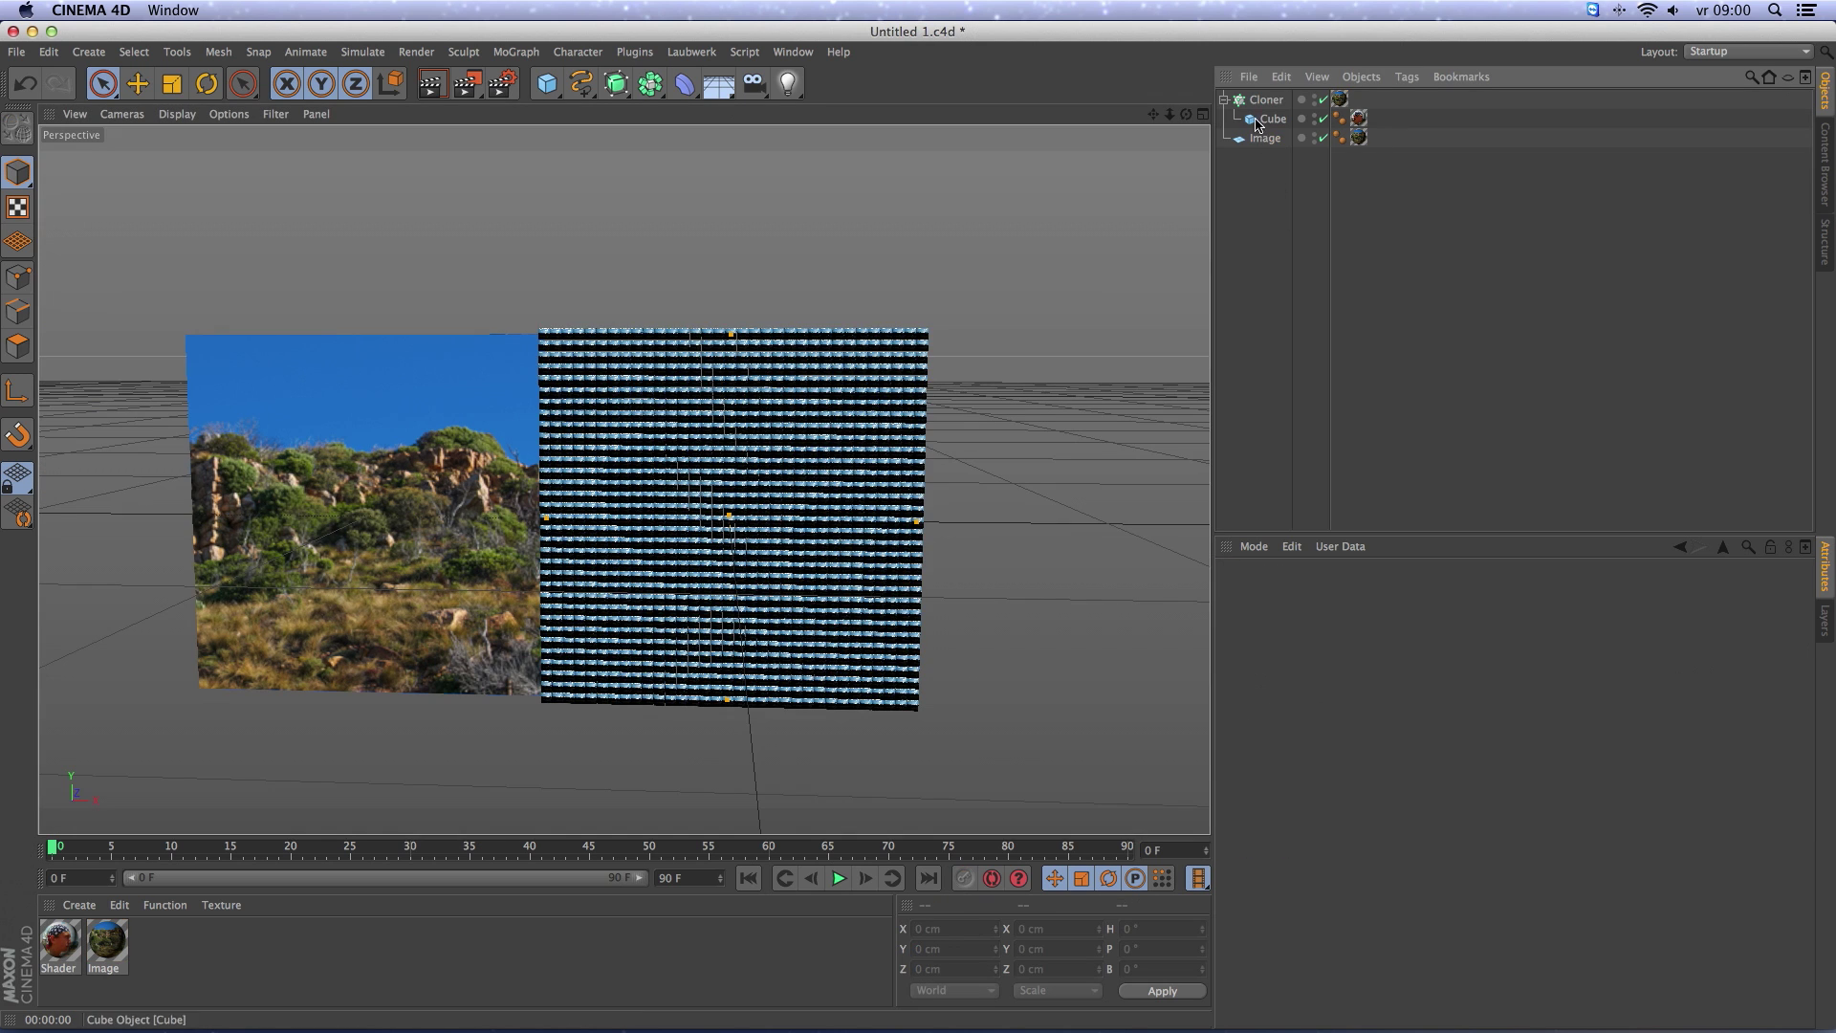
{"action": "left_click", "coordinate": [1264, 101]}
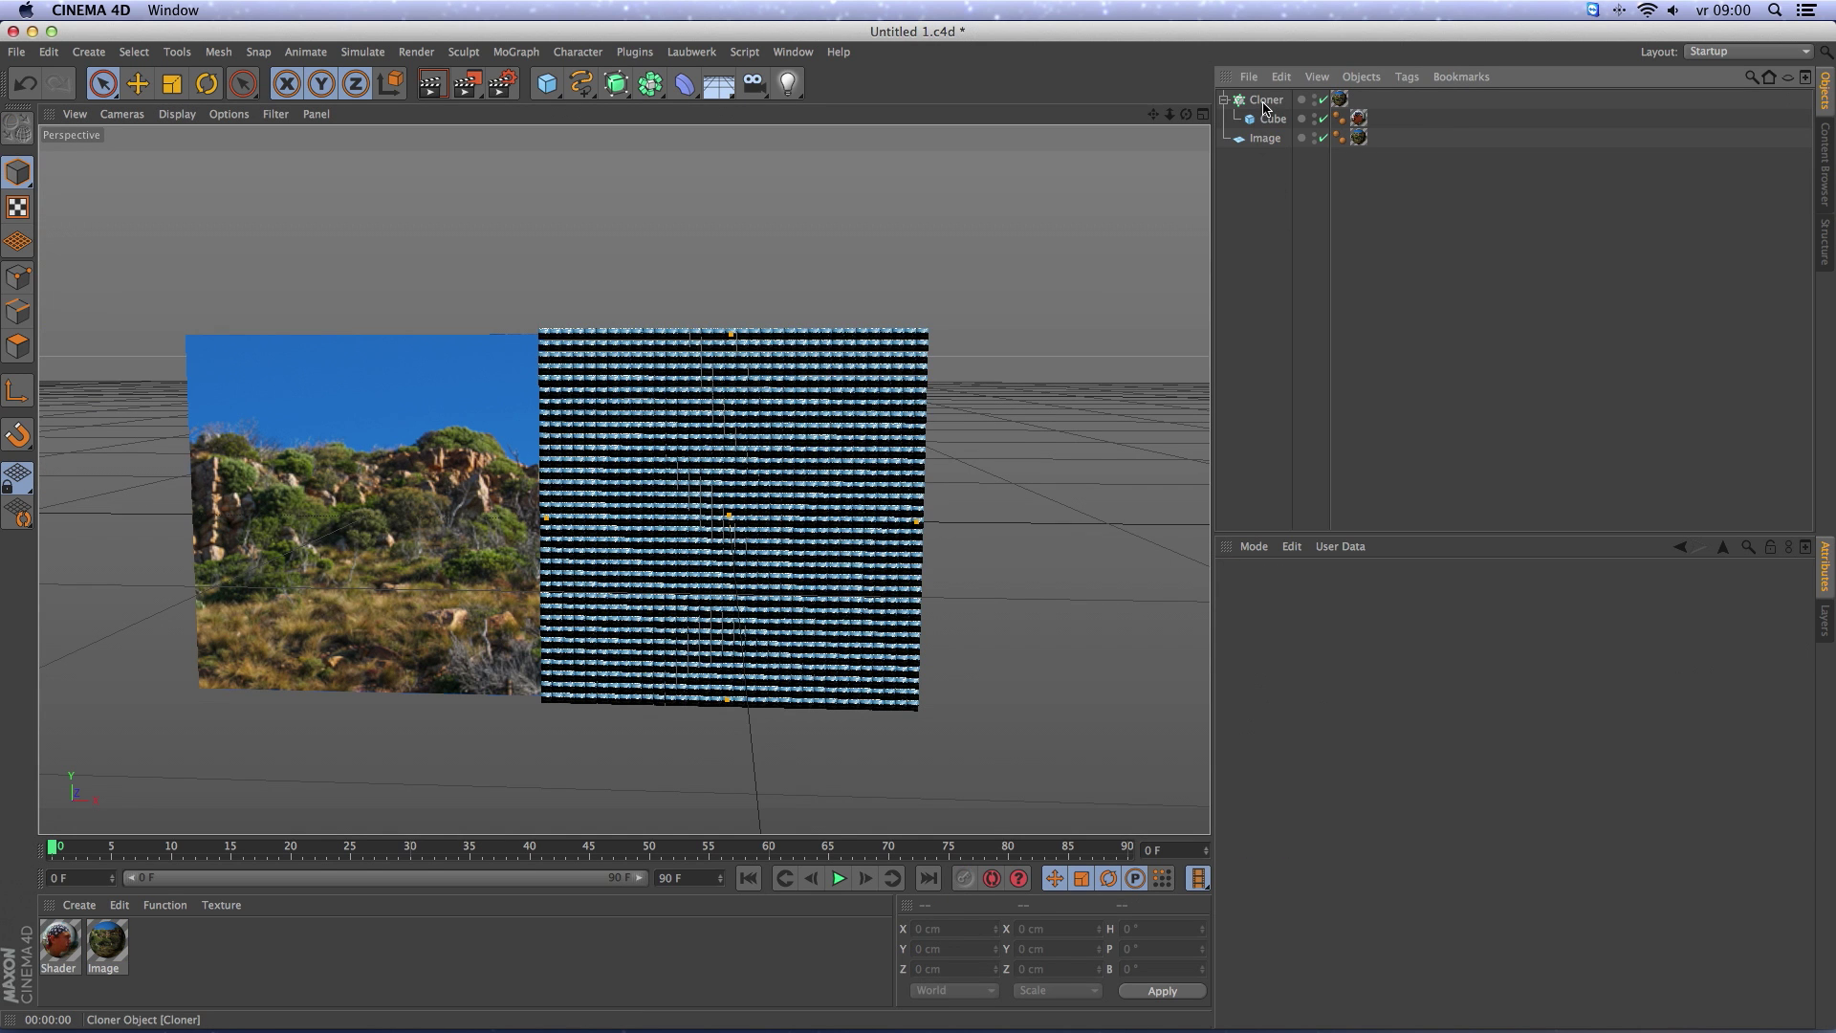
Add a Shader effector to the Cloner and turn off its Scale parameter.
{"action": "left_click", "coordinate": [516, 51]}
{"action": "mouse_move", "coordinate": [609, 84]}
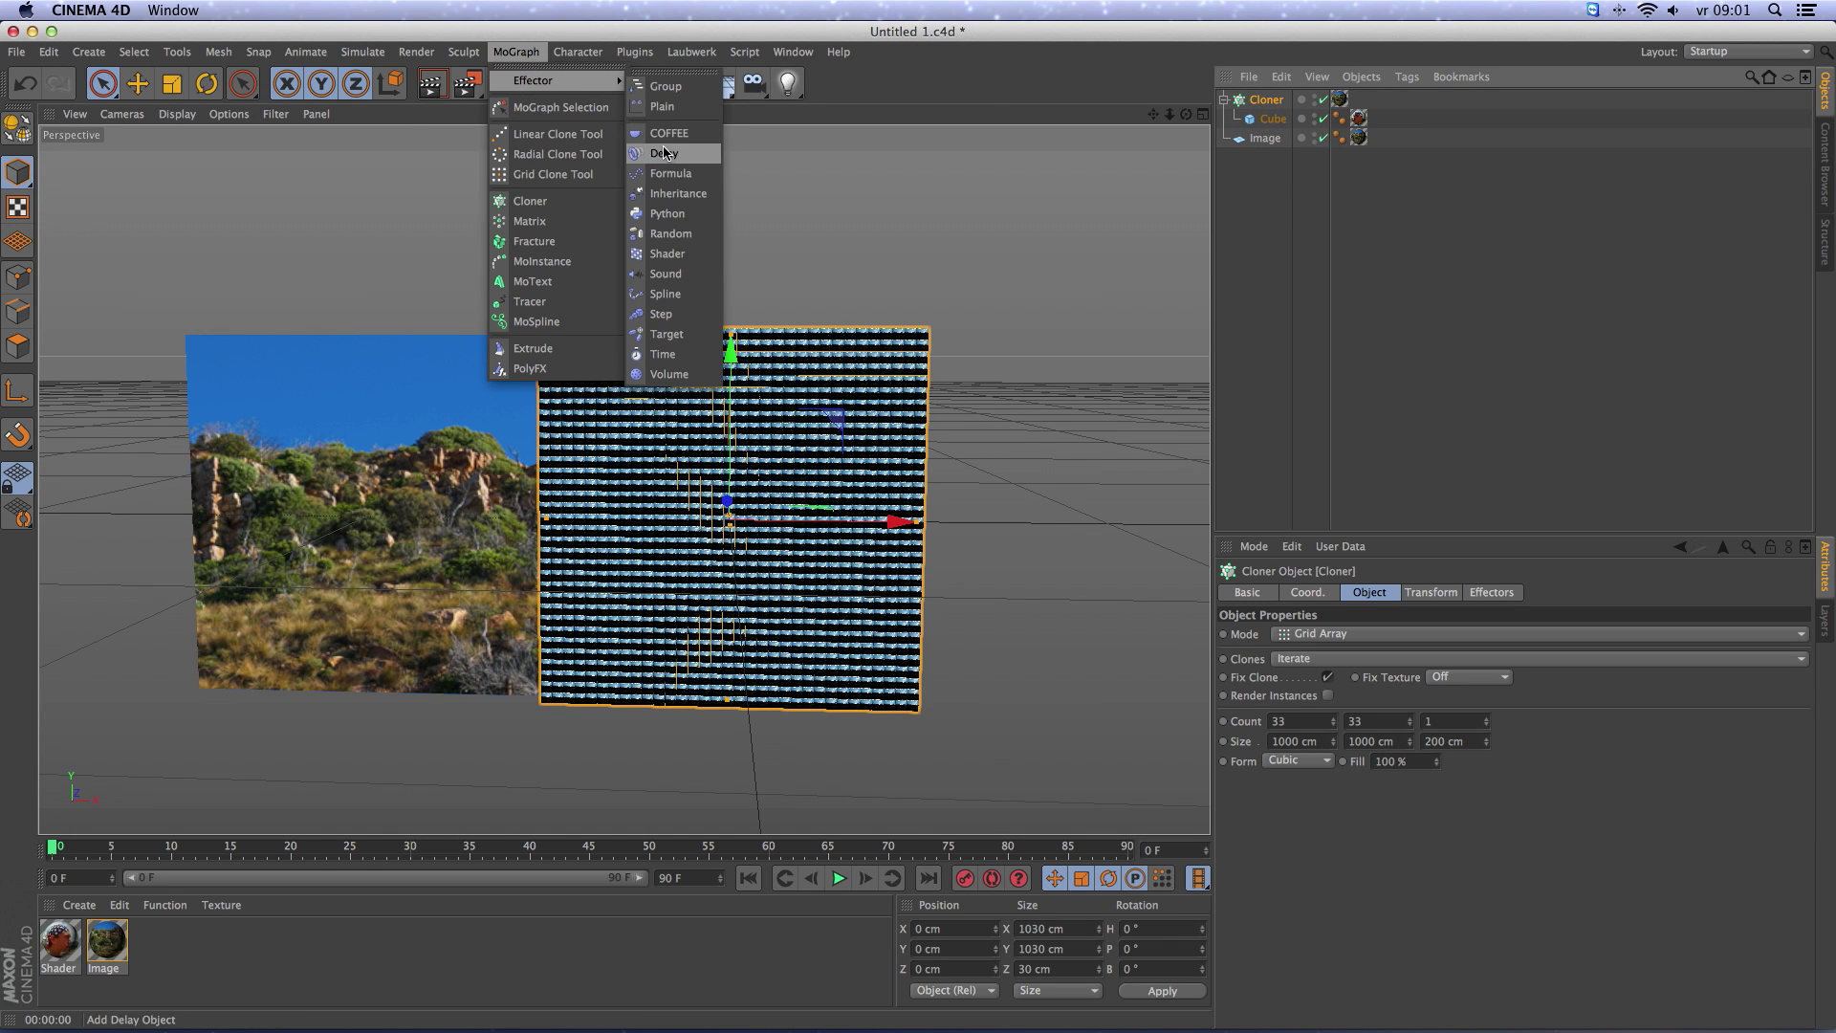
{"action": "left_click", "coordinate": [658, 255]}
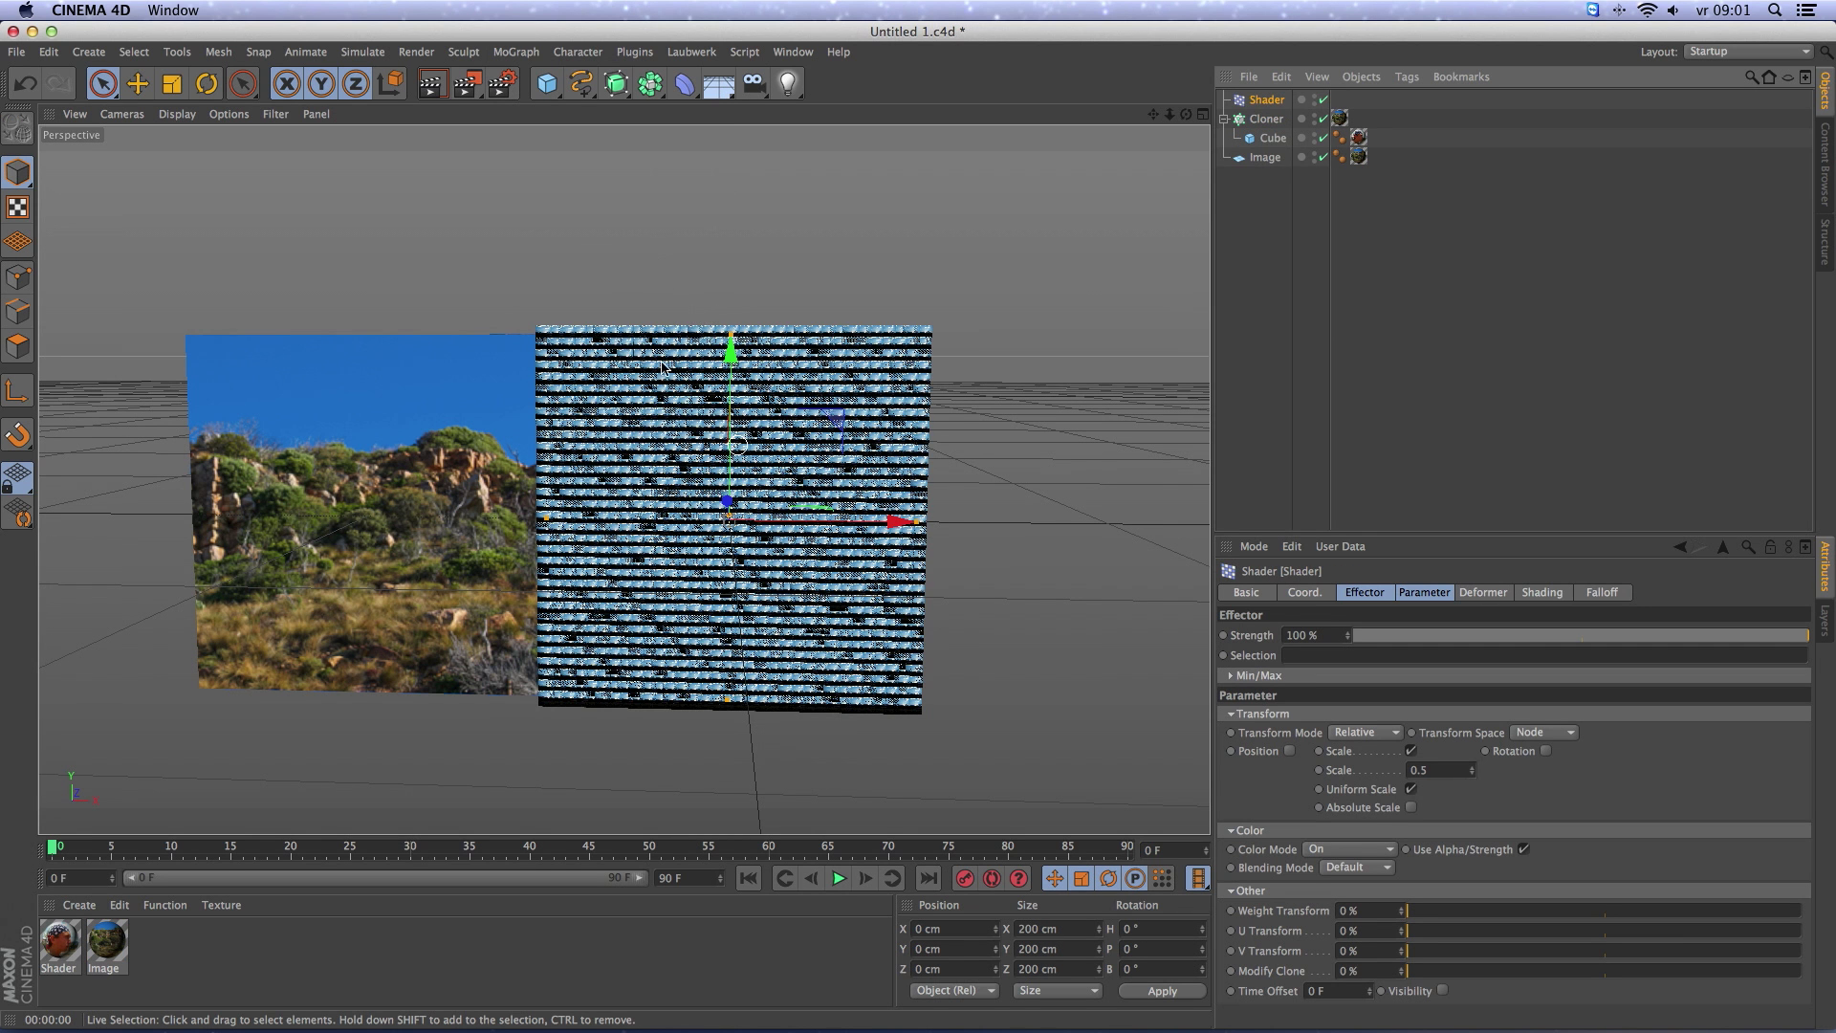
{"action": "left_click", "coordinate": [1424, 593]}
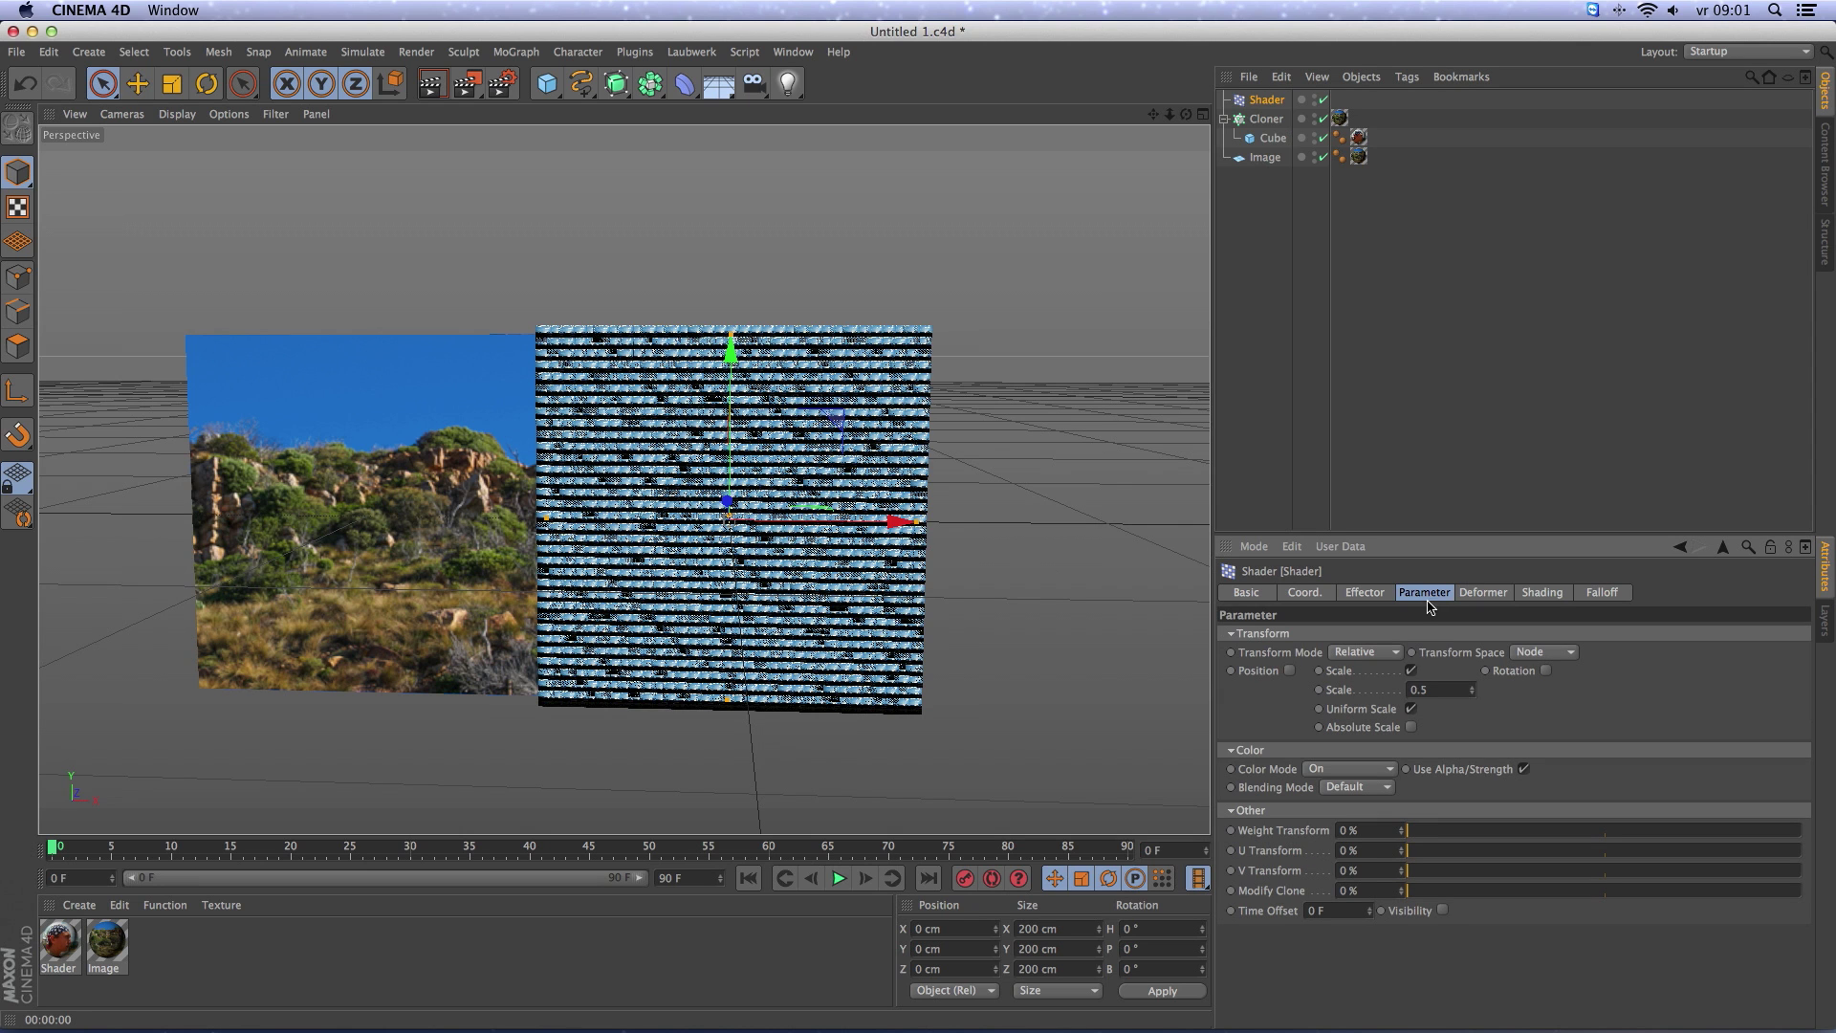
{"action": "left_click", "coordinate": [1411, 670]}
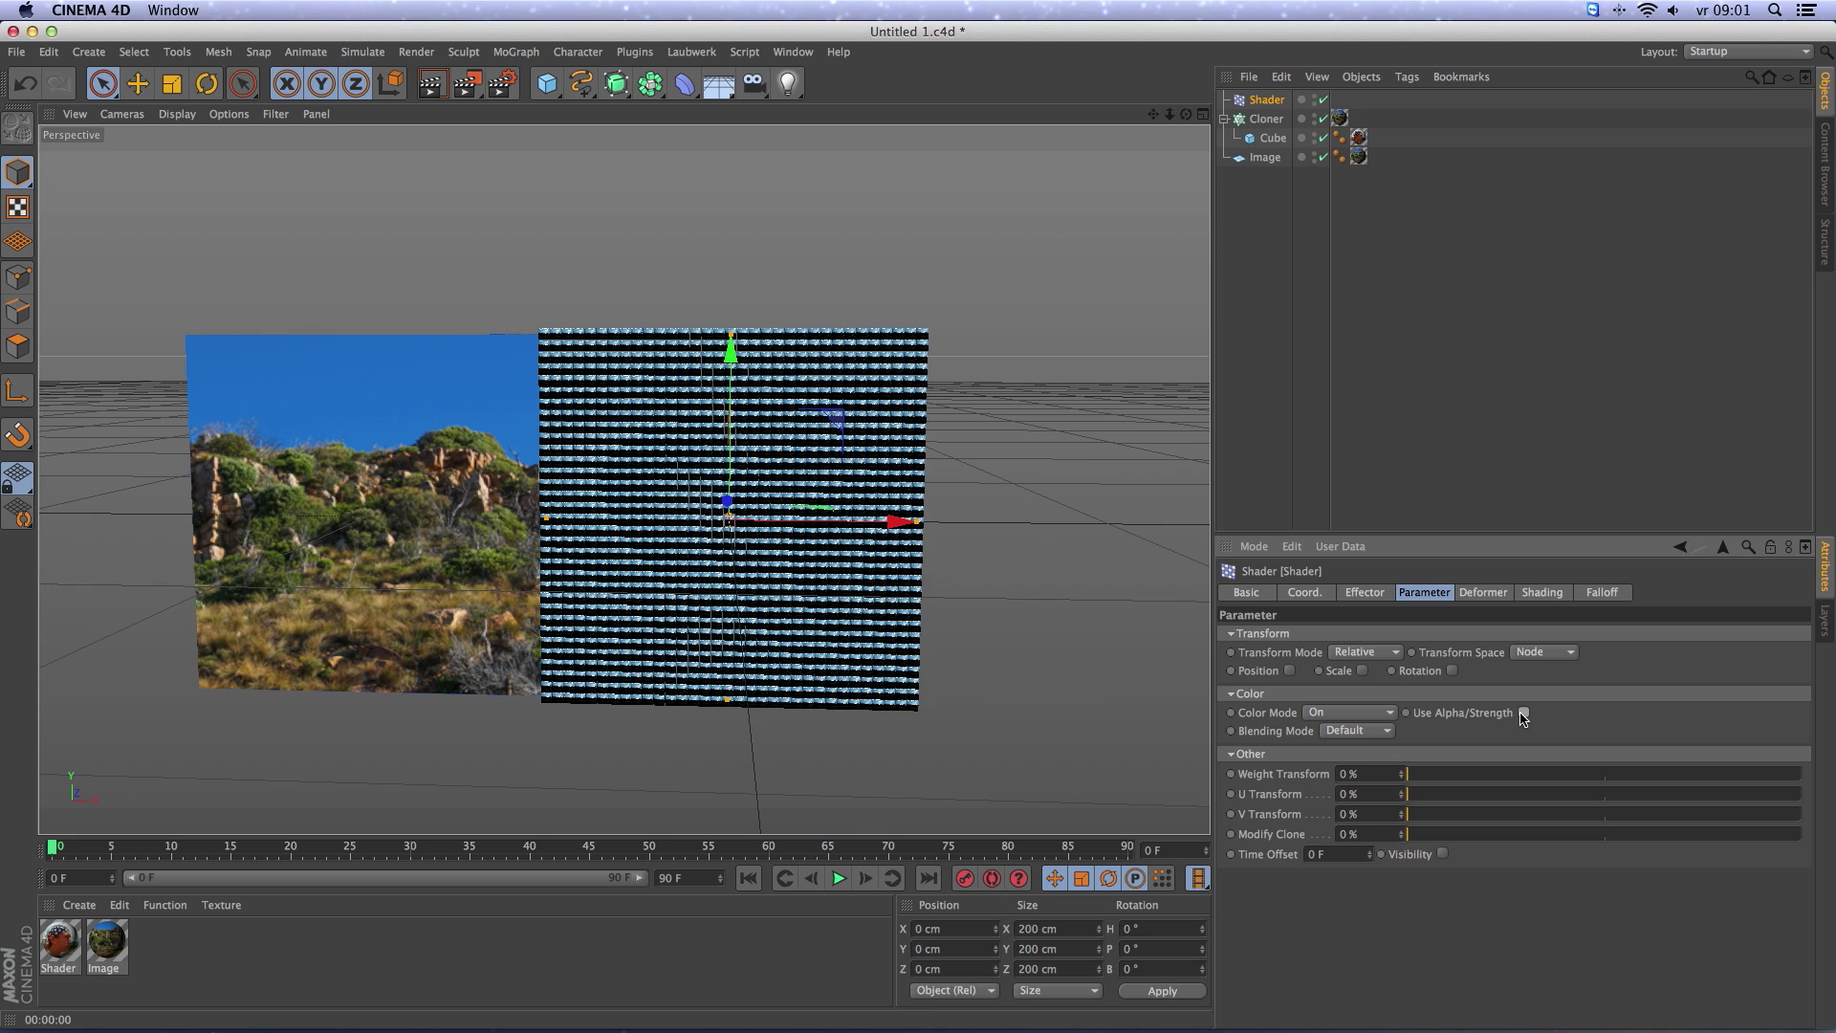
Set the effector's shading Channel to Color, link the Cloner's texture tag, and render a preview.
{"action": "left_click", "coordinate": [1542, 593]}
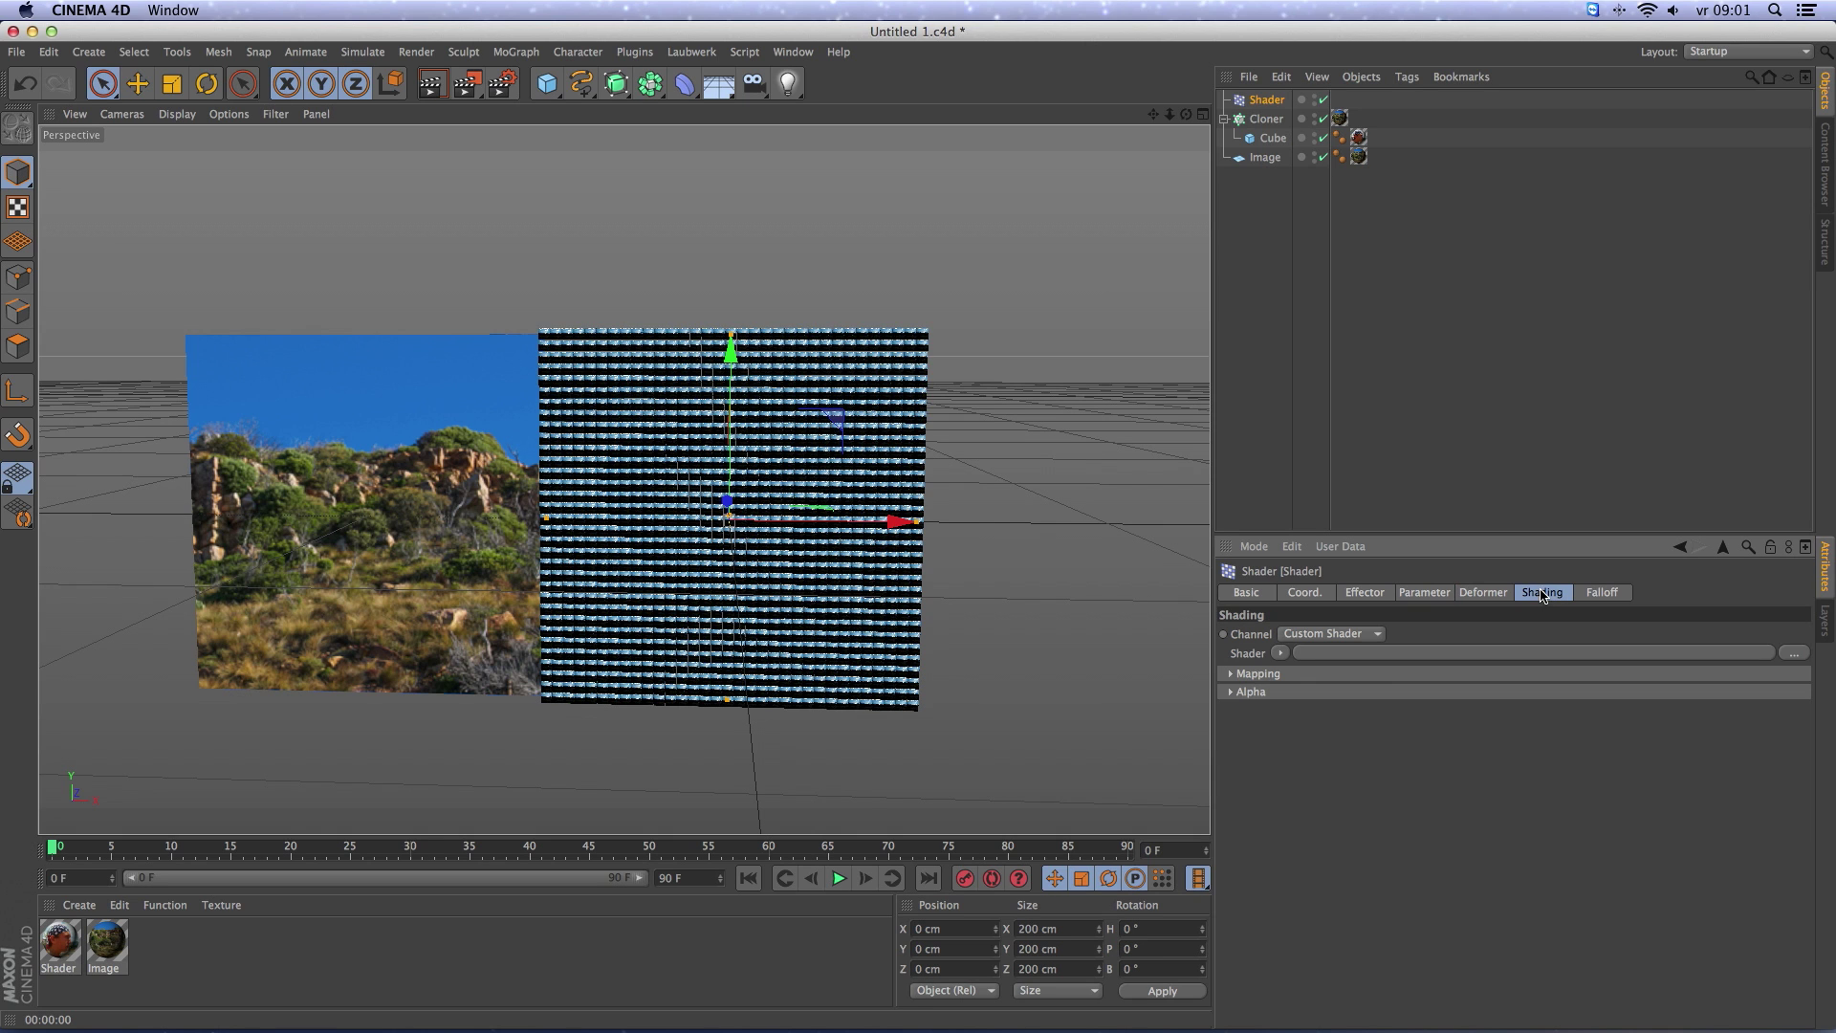
{"action": "left_click", "coordinate": [1308, 636]}
{"action": "left_click", "coordinate": [1306, 658]}
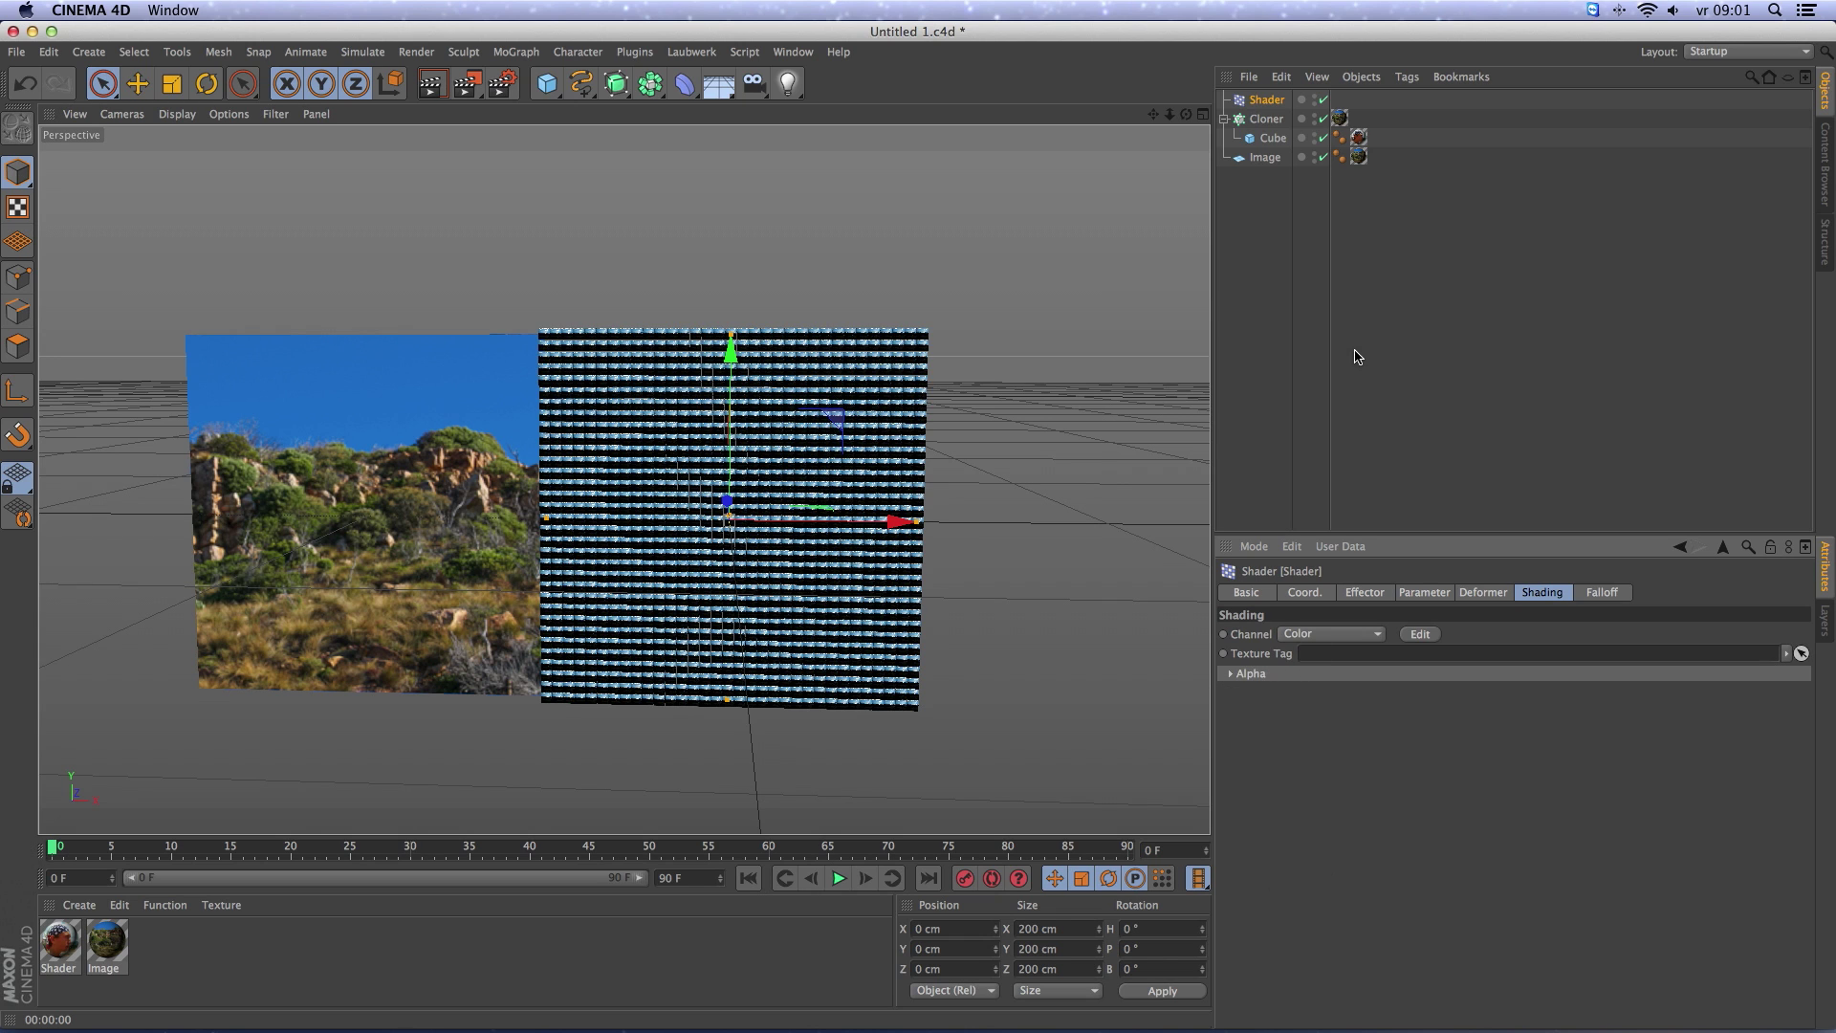
{"action": "left_click_drag", "start_coordinate": [1339, 117], "coordinate": [1356, 653]}
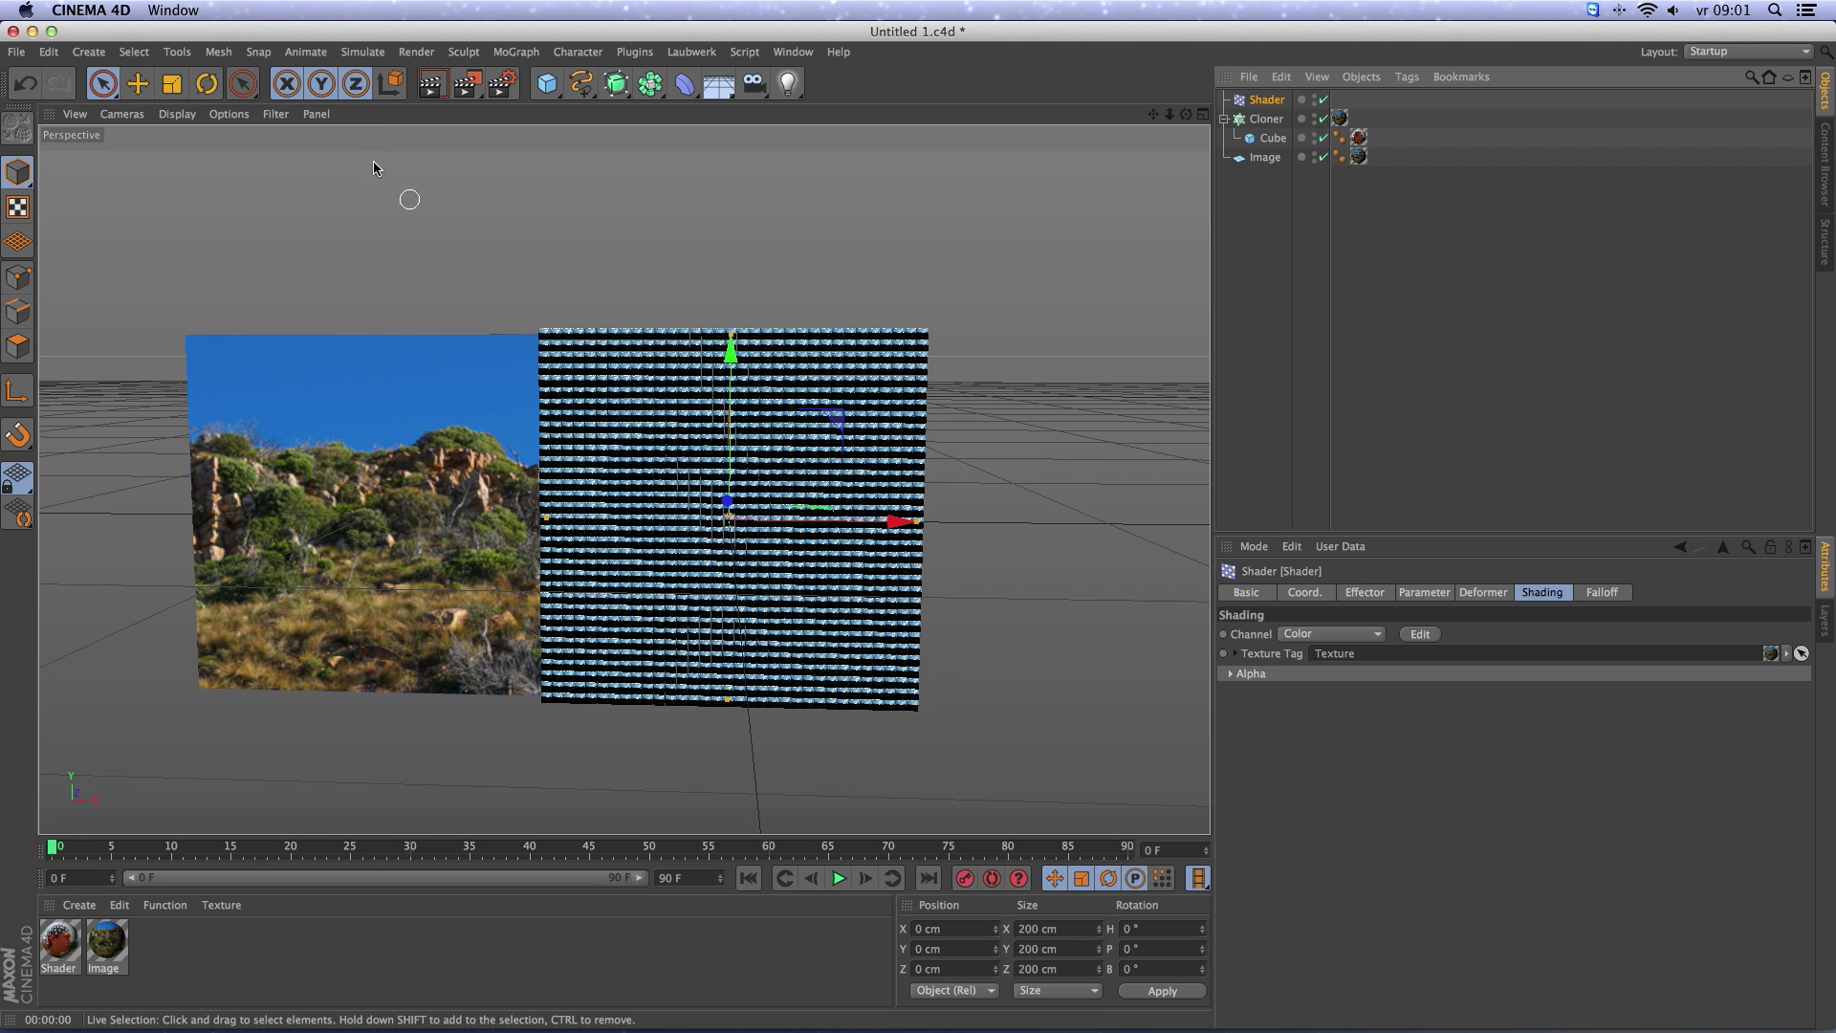
{"action": "left_click", "coordinate": [435, 84]}
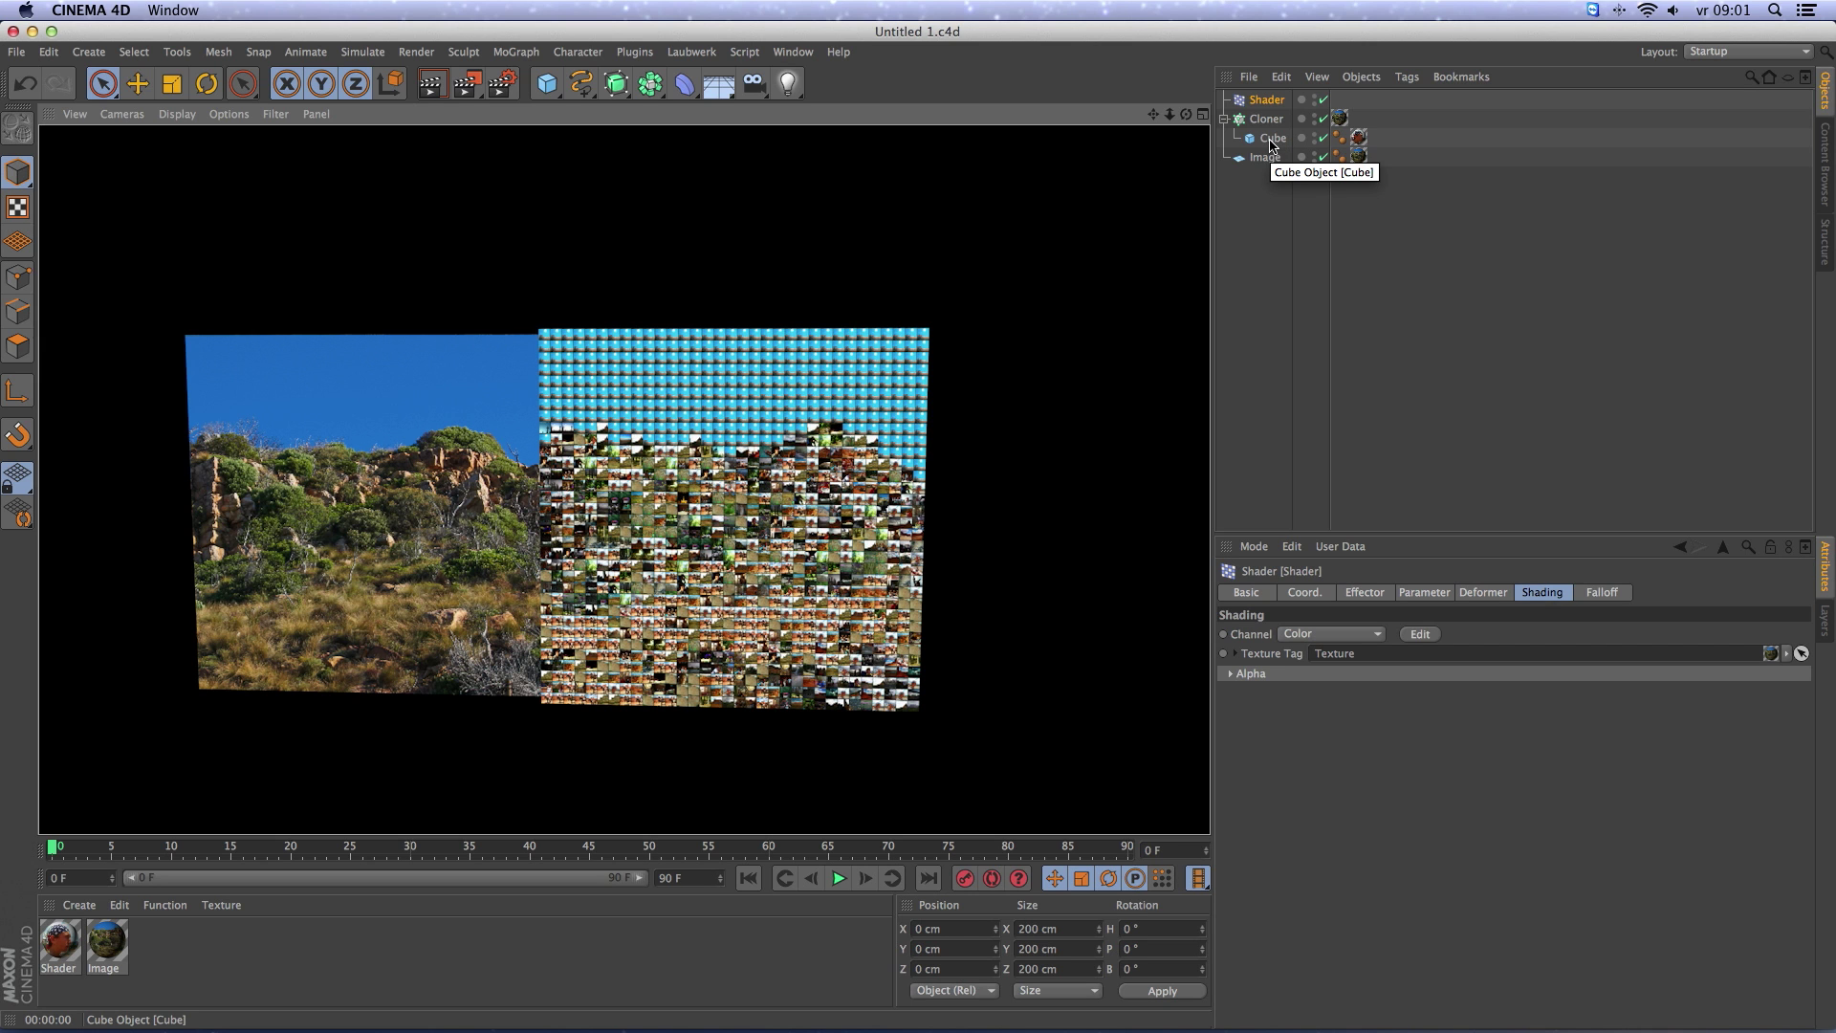
Select the Cube to show its 30 cm object settings.
{"action": "left_click", "coordinate": [1271, 140]}
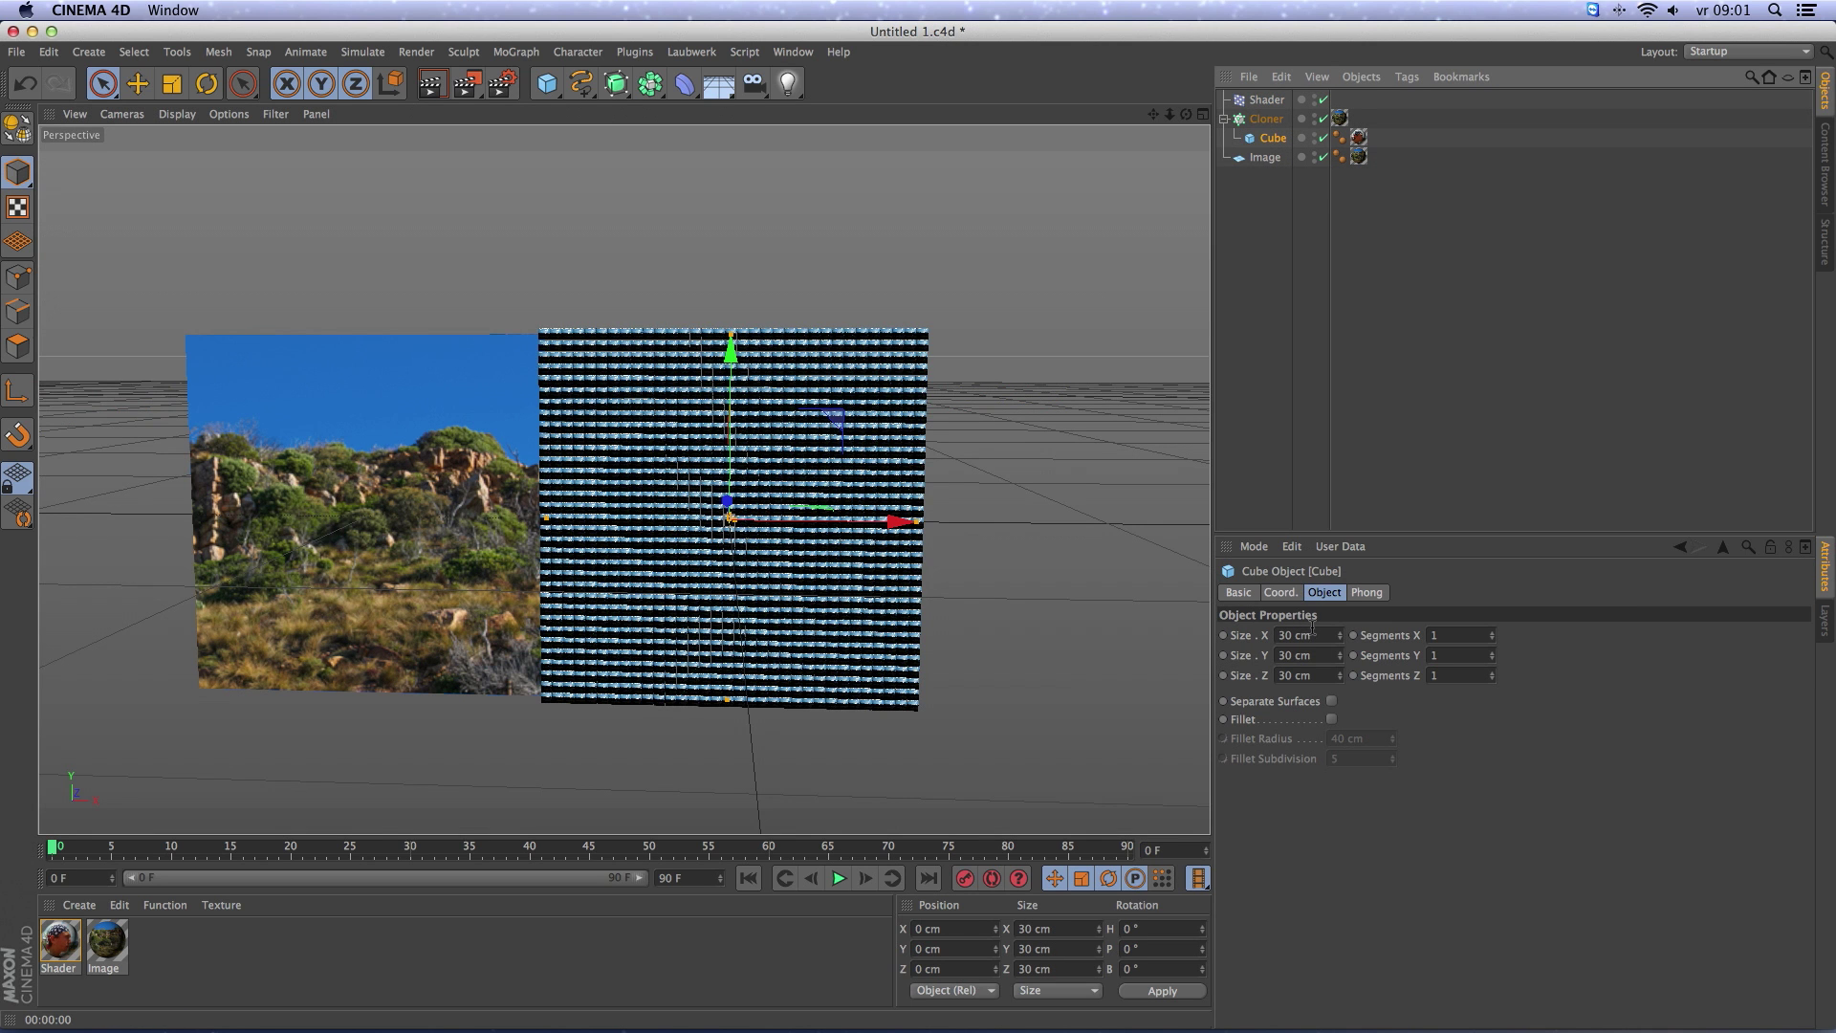
Set the Cube's Size X, Y and Z to 5 cm.
{"action": "left_click", "coordinate": [1312, 633]}
{"action": "type", "text": "5"}
{"action": "key", "text": "Tab"}
{"action": "type", "text": "5"}
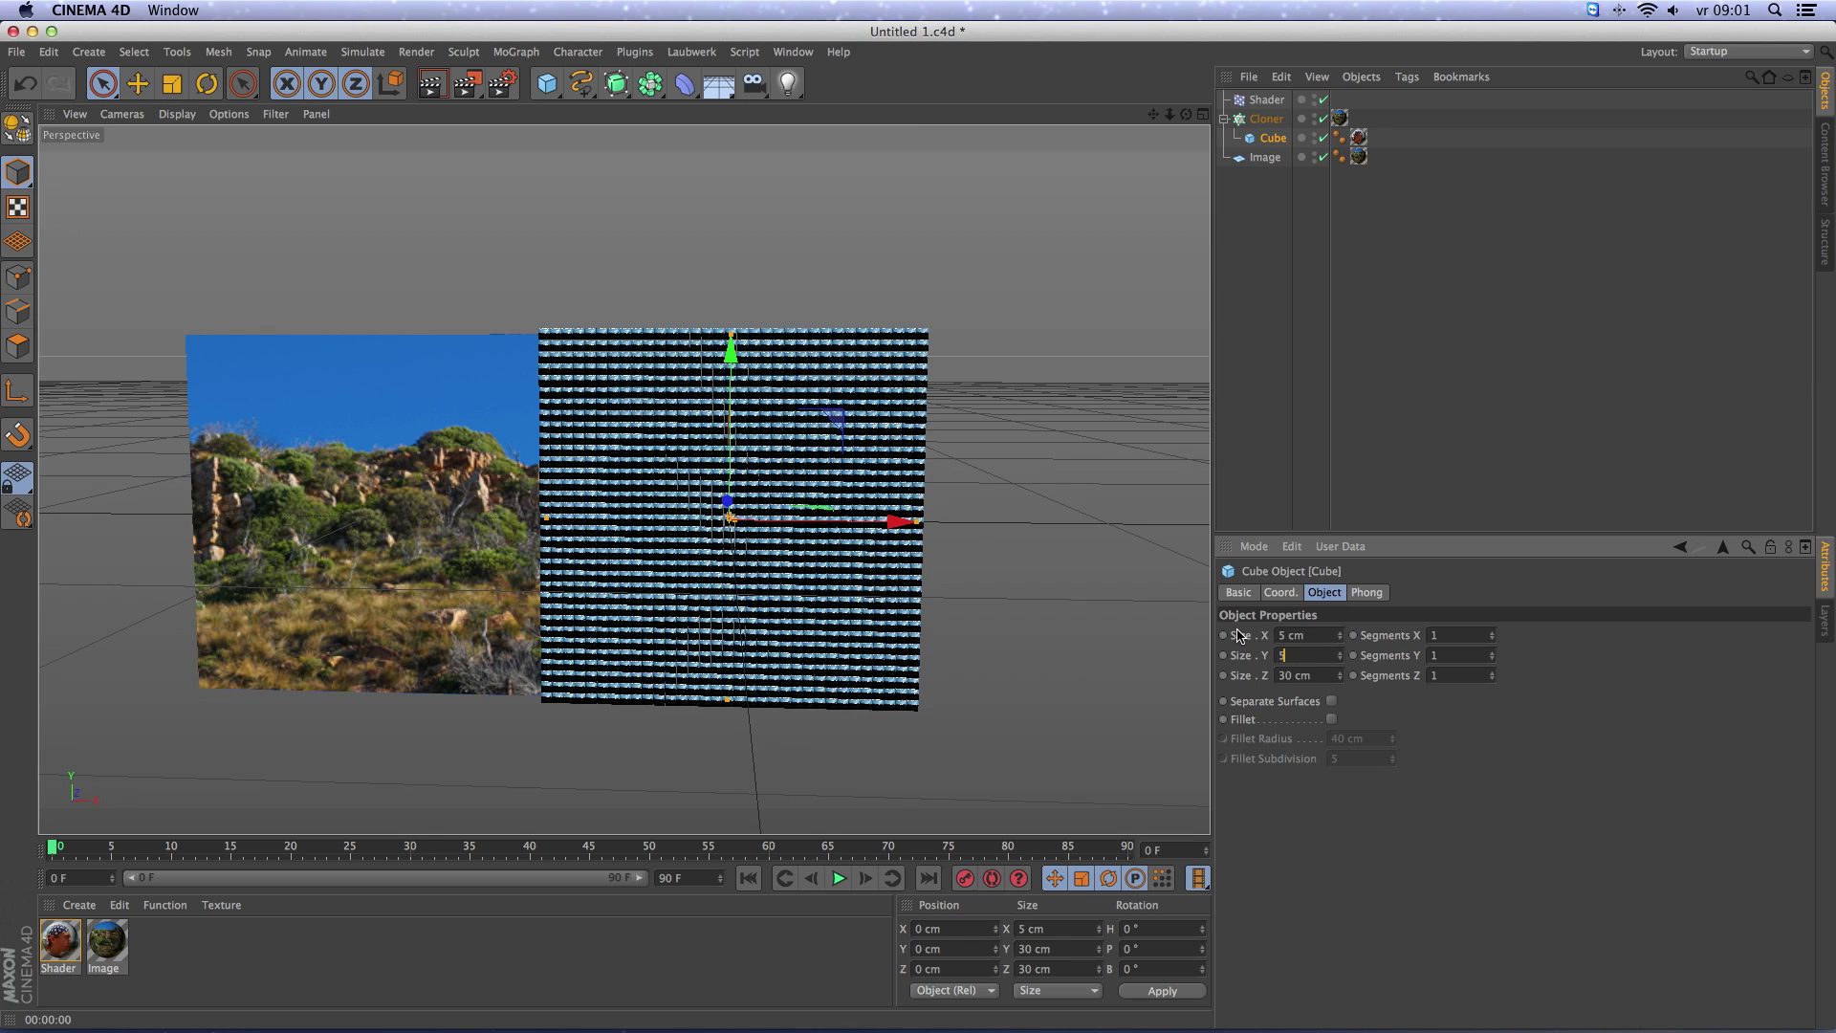
{"action": "key", "text": "Tab"}
{"action": "type", "text": "5"}
{"action": "key", "text": "Tab"}
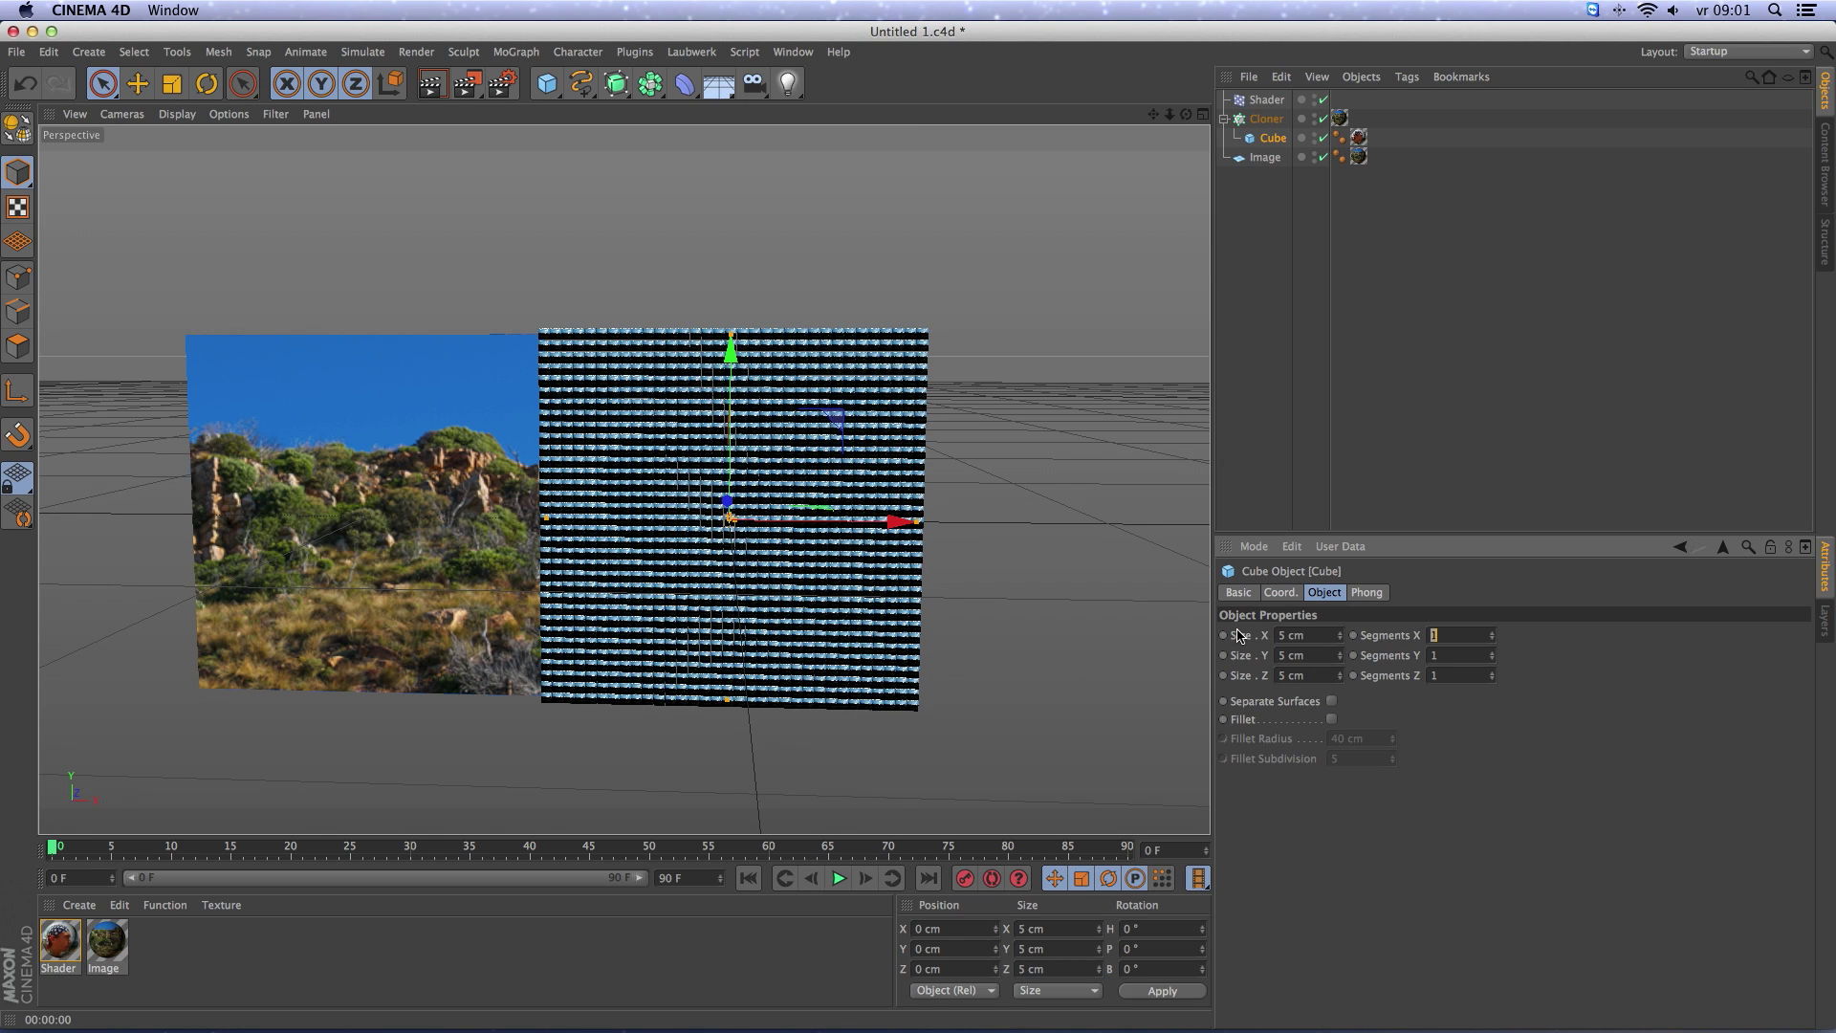
Raise the Cloner's grid count to 149 and render the final mosaic.
{"action": "left_click", "coordinate": [1266, 119]}
{"action": "left_click", "coordinate": [1303, 723]}
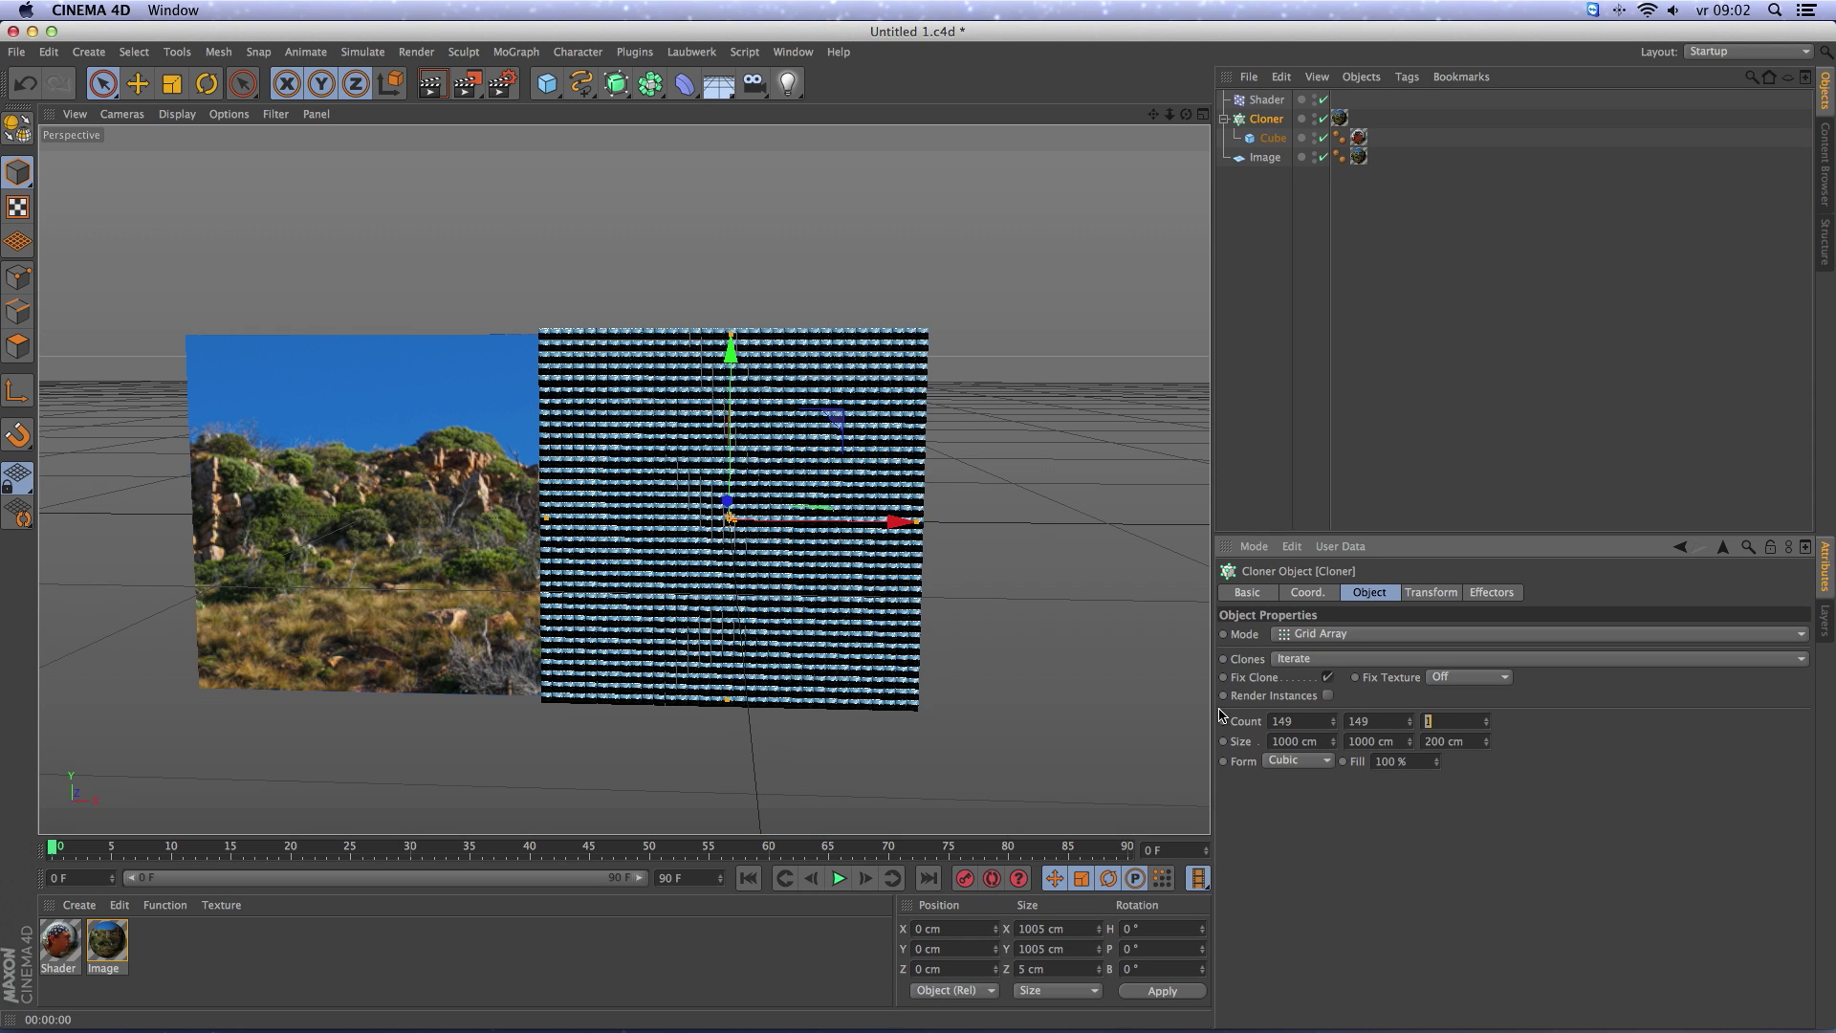
{"action": "left_click", "coordinate": [433, 88]}
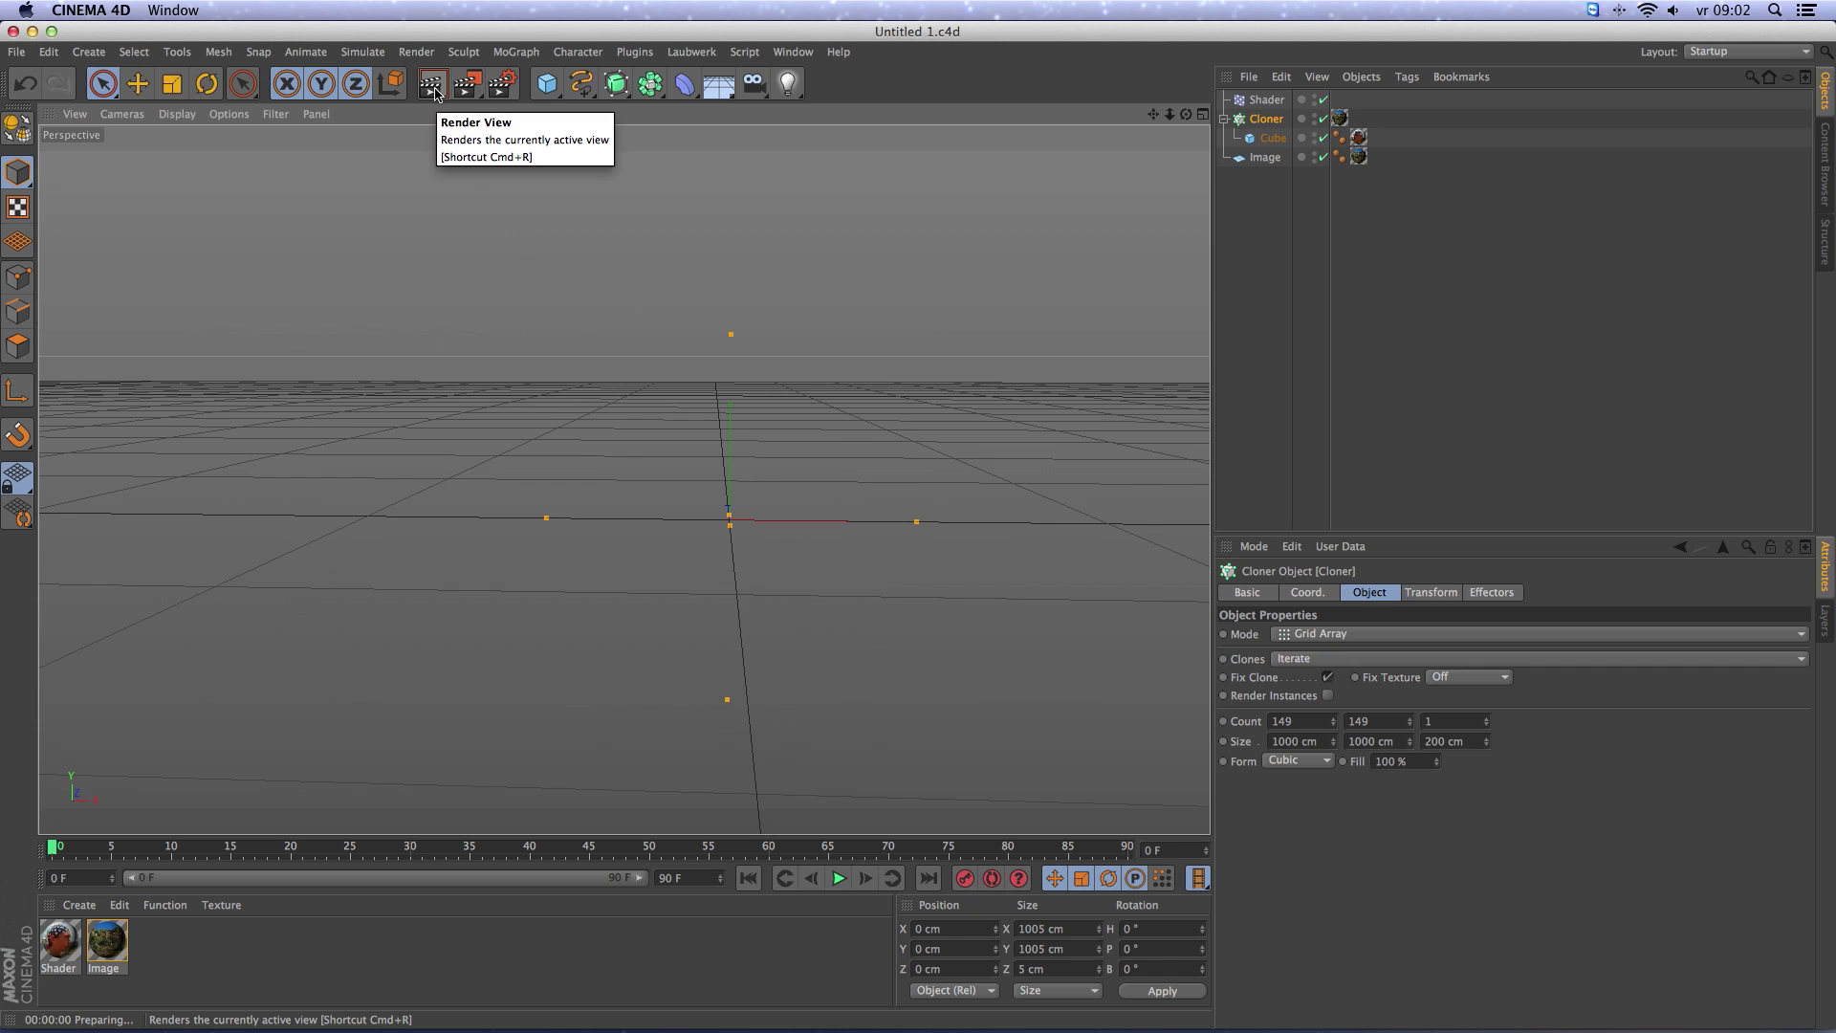